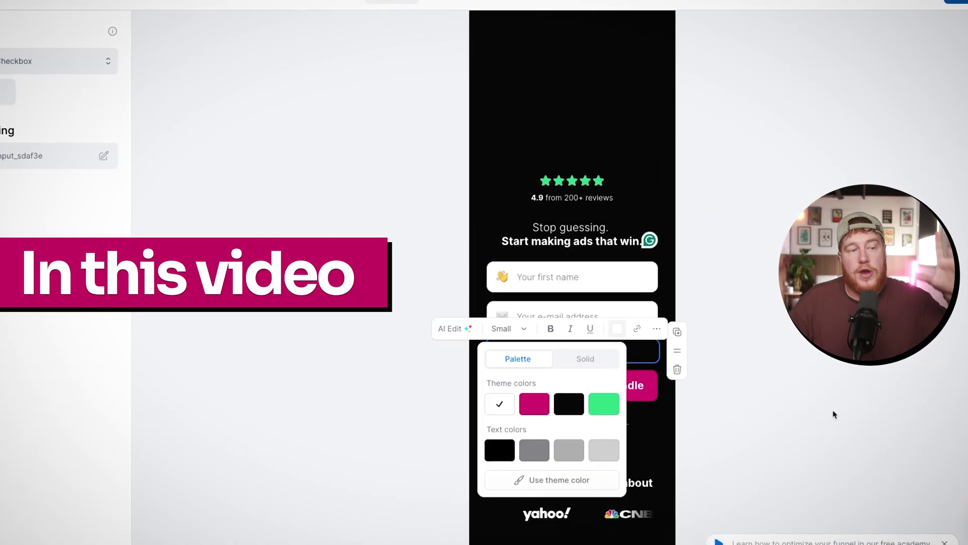
pyautogui.doubleClick(619, 386)
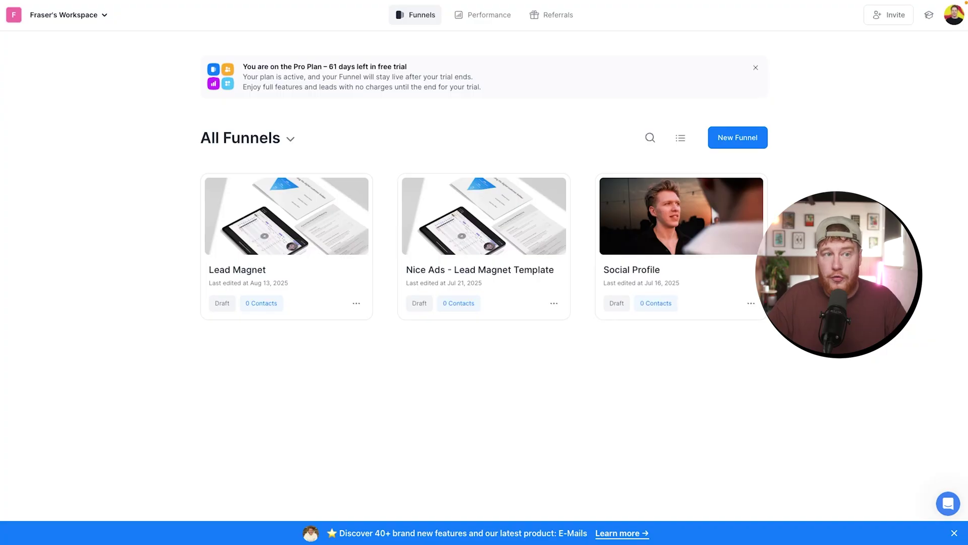
# - Create a new funnel from the Lead Magnet template
pyautogui.click(757, 148)
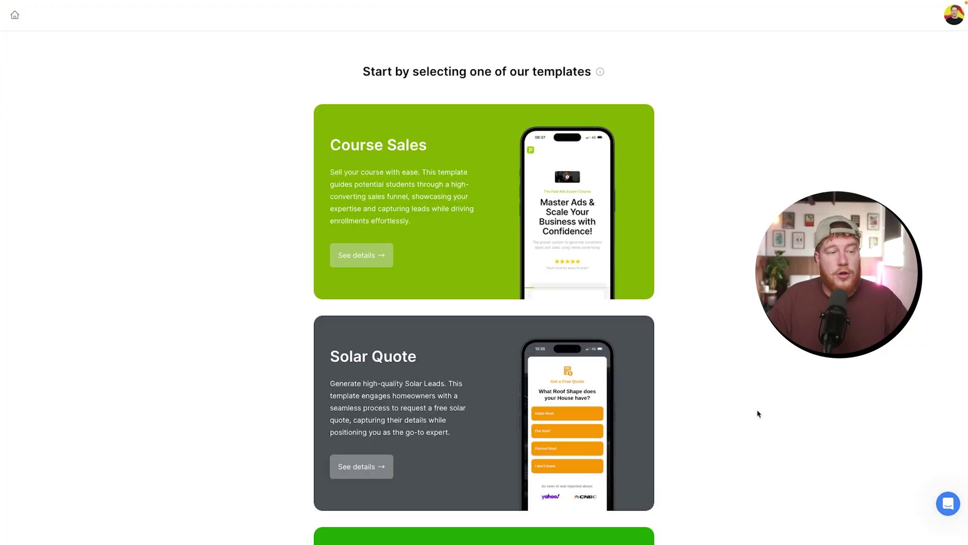
pyautogui.scroll(-20, 757, 414)
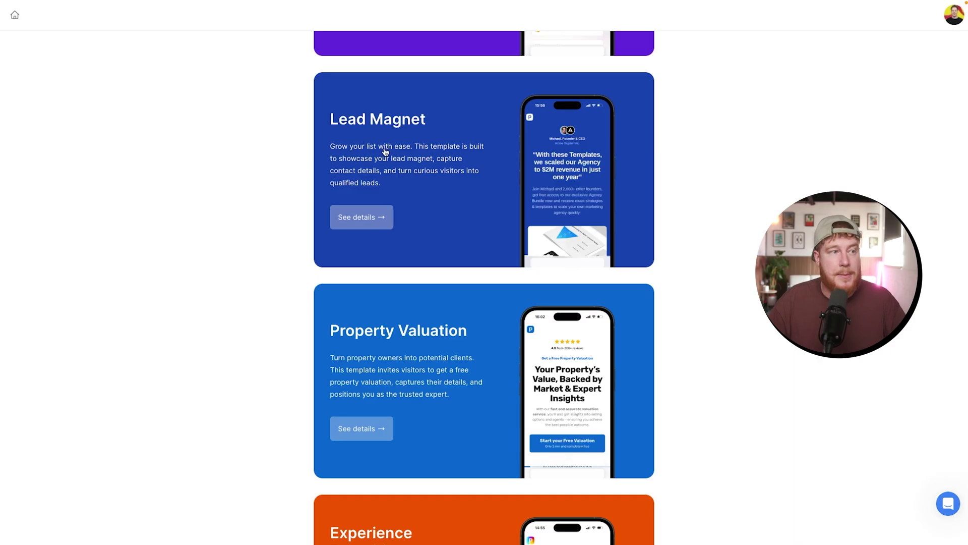
pyautogui.click(369, 218)
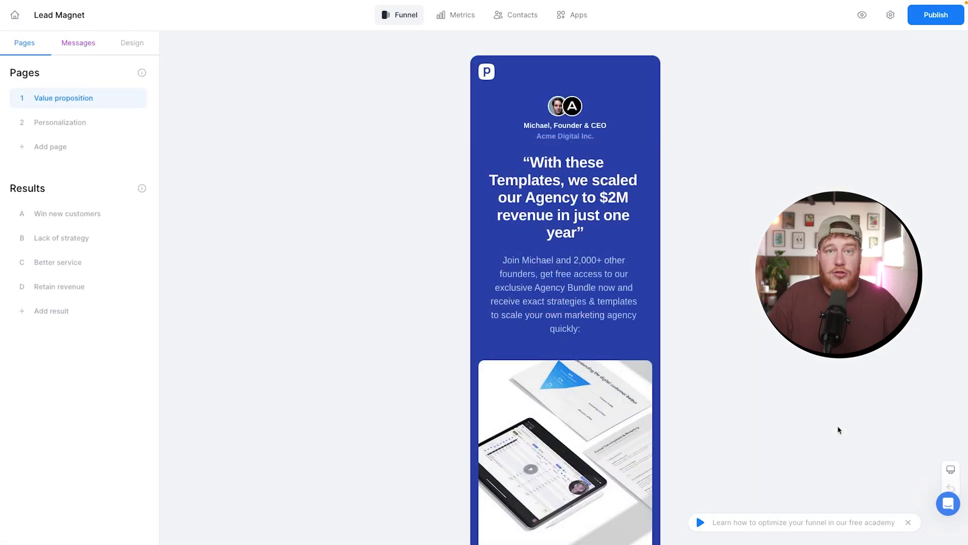
# - Change the funnel's theme to NiceAds and apply it to all blocks
pyautogui.click(127, 44)
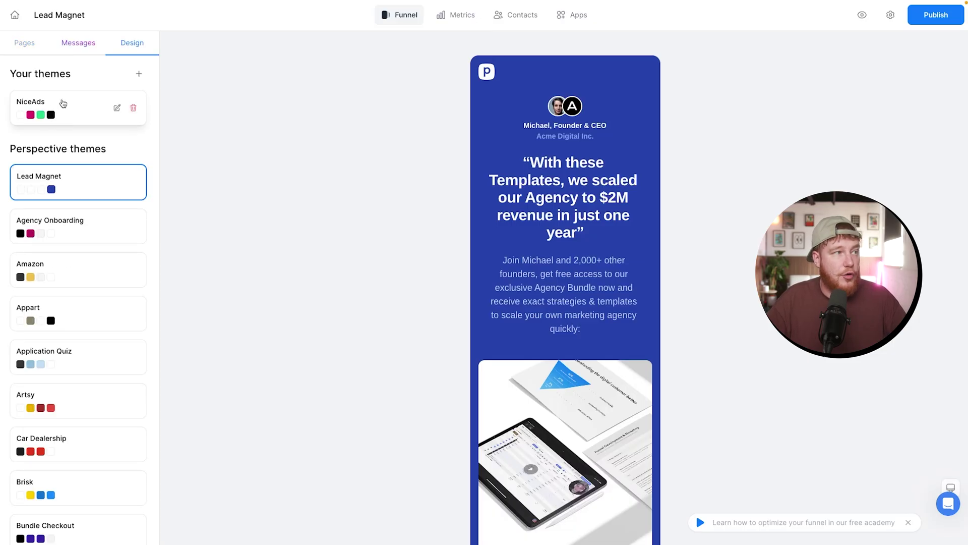
pyautogui.click(83, 103)
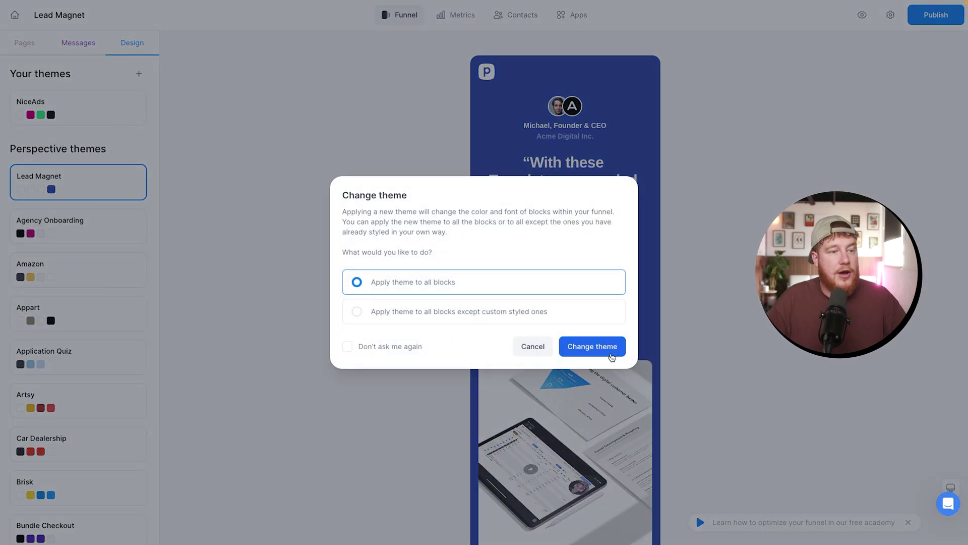
pyautogui.click(611, 353)
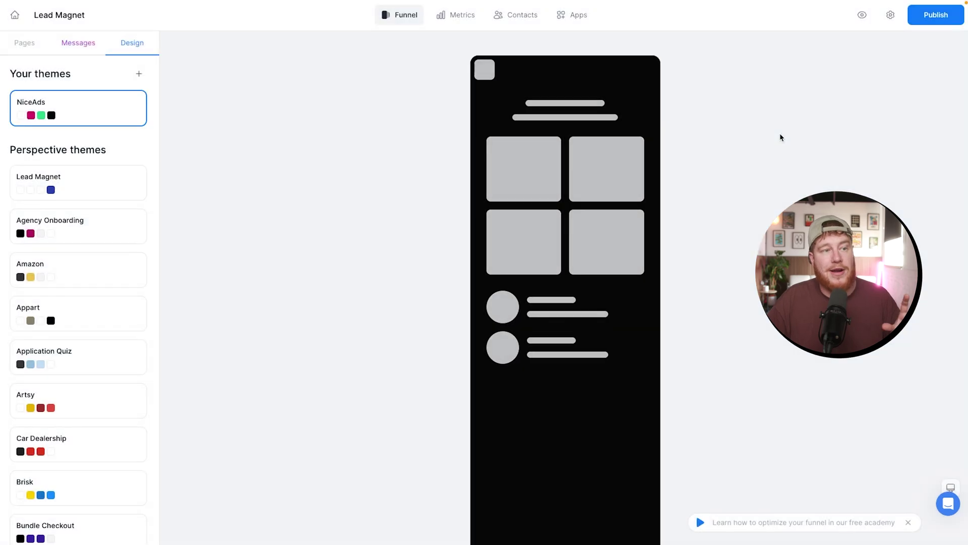
pyautogui.scroll(-10, 594, 283)
pyautogui.scroll(10, 594, 283)
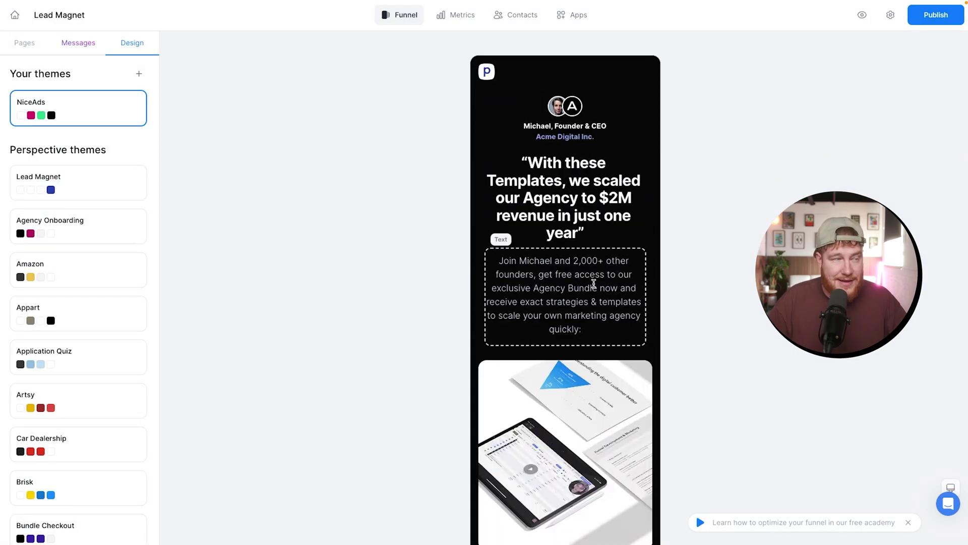
# - Replace the header's placeholder logo on the Value proposition page with the Nice Ads logo and centre it
pyautogui.click(30, 42)
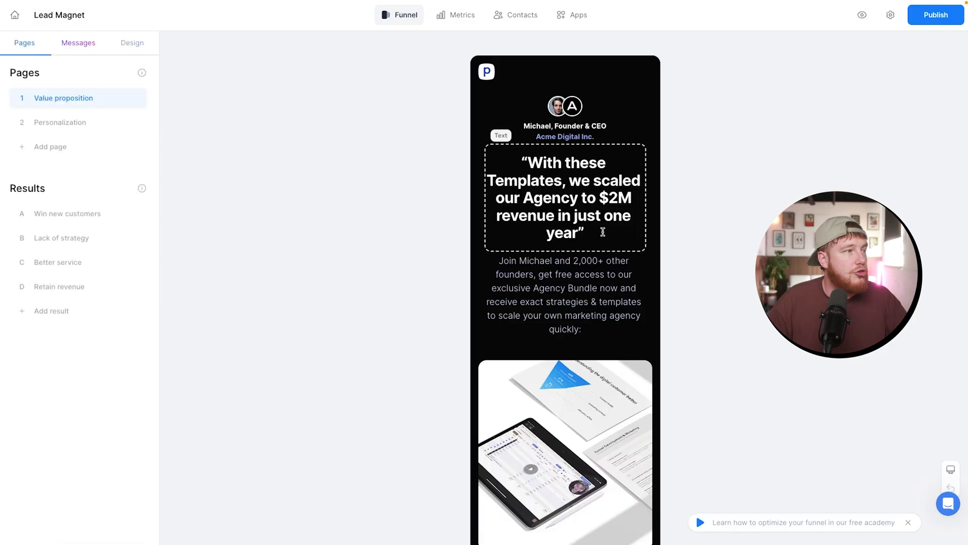
pyautogui.click(506, 71)
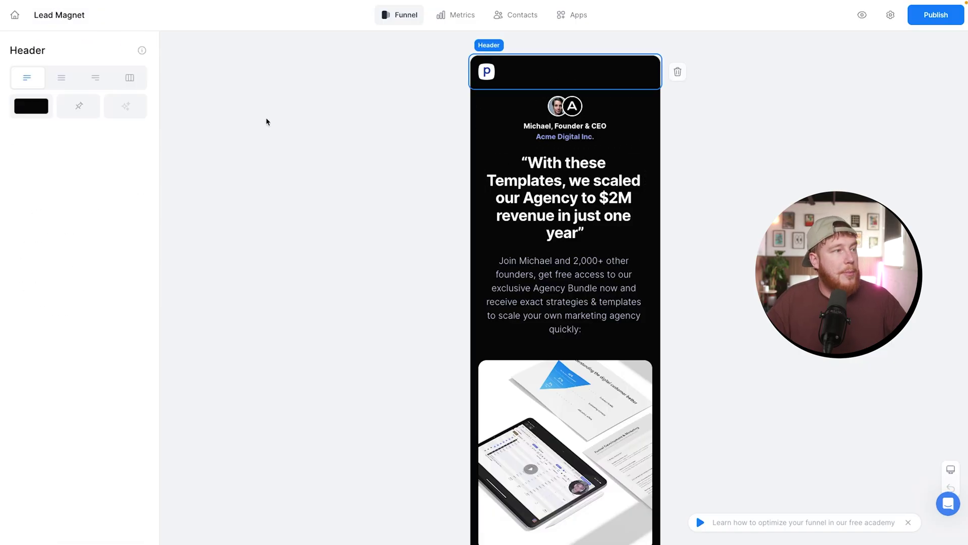
pyautogui.click(486, 73)
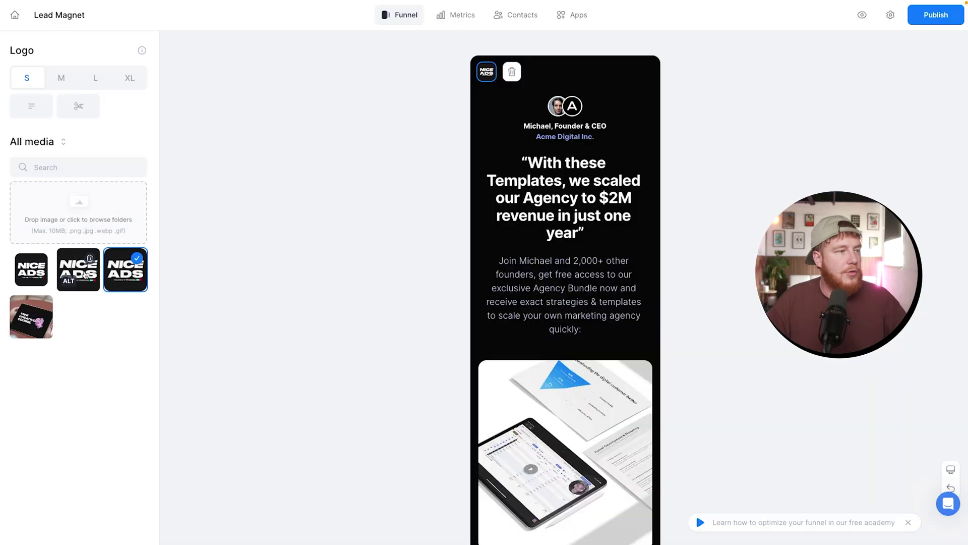
pyautogui.click(288, 260)
pyautogui.click(570, 68)
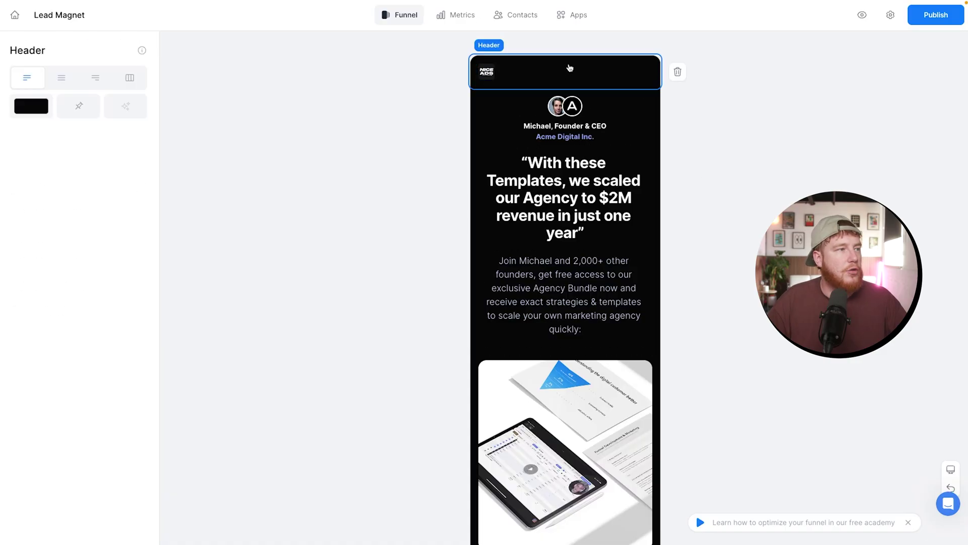
# - Delete the reviews block above the headline and change the headline to "Steal My Best Ad Creative Secrets for Free."
pyautogui.click(623, 136)
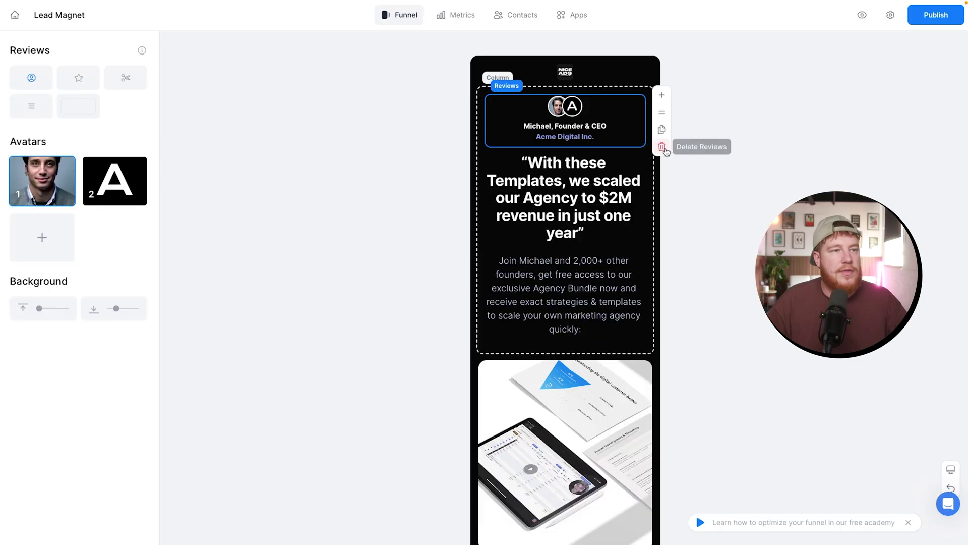
pyautogui.click(662, 147)
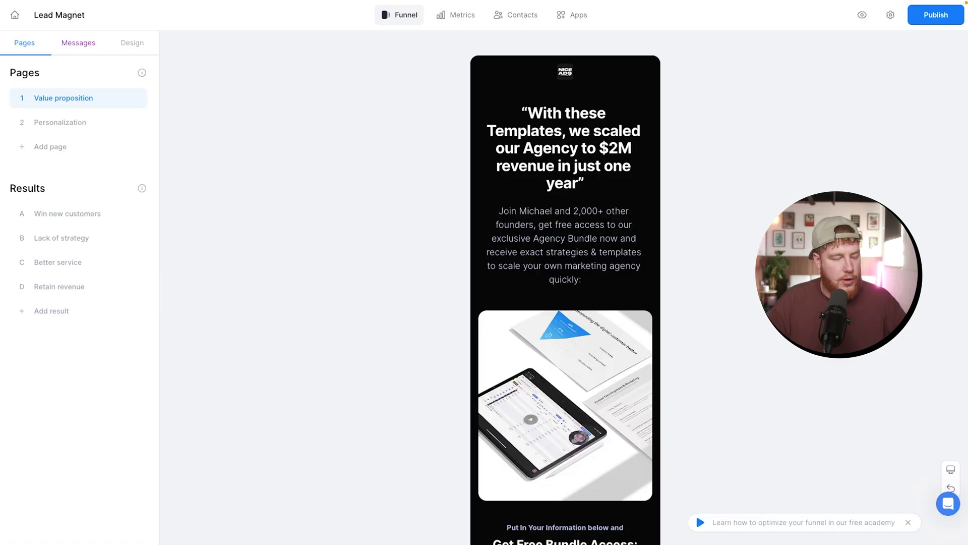
pyautogui.tripleClick(595, 178)
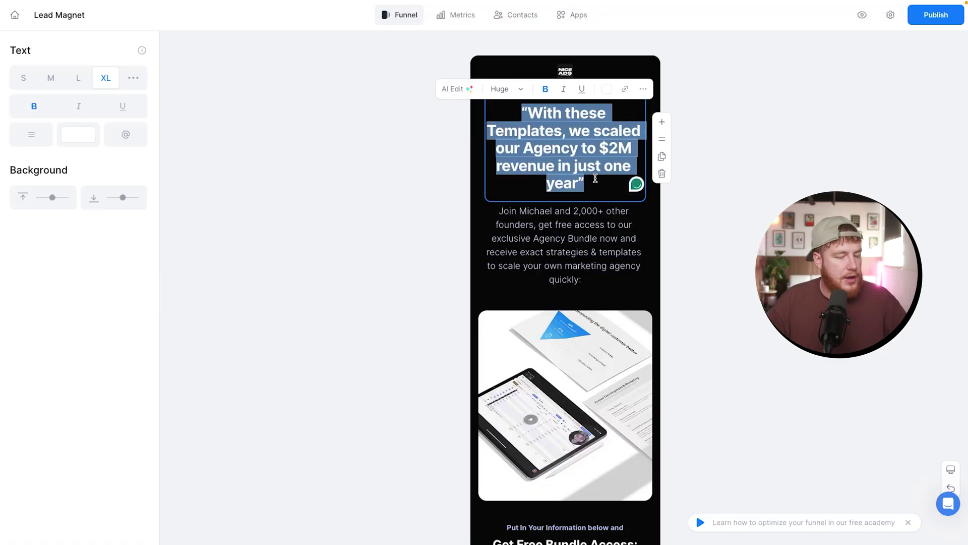
pyautogui.write('Steal My Best Ad Creative Secrets for Free.')
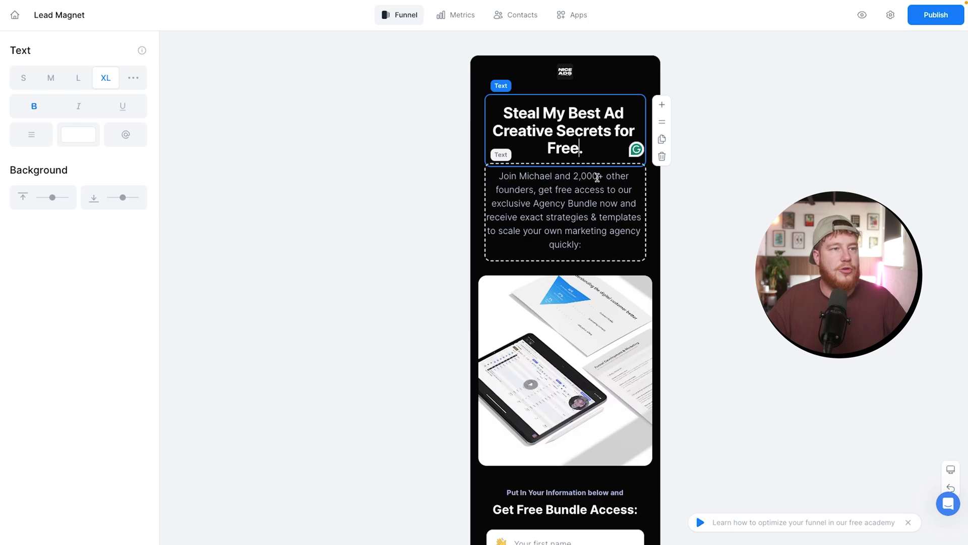
pyautogui.click(741, 229)
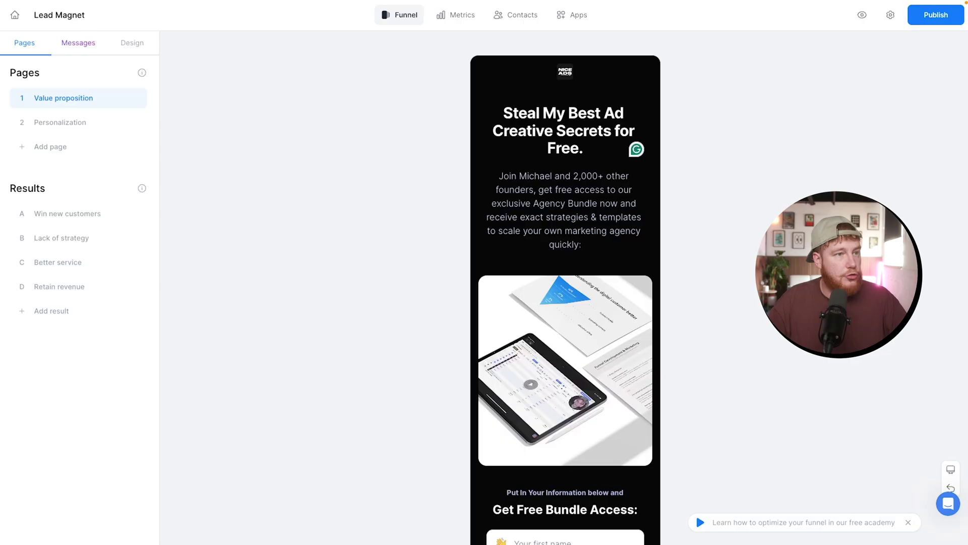
# - Replace the paragraph under the headline with "Get the exact process I’ve used to make winning ads for brands spending millions on Meta & TikTok"
pyautogui.doubleClick(545, 189)
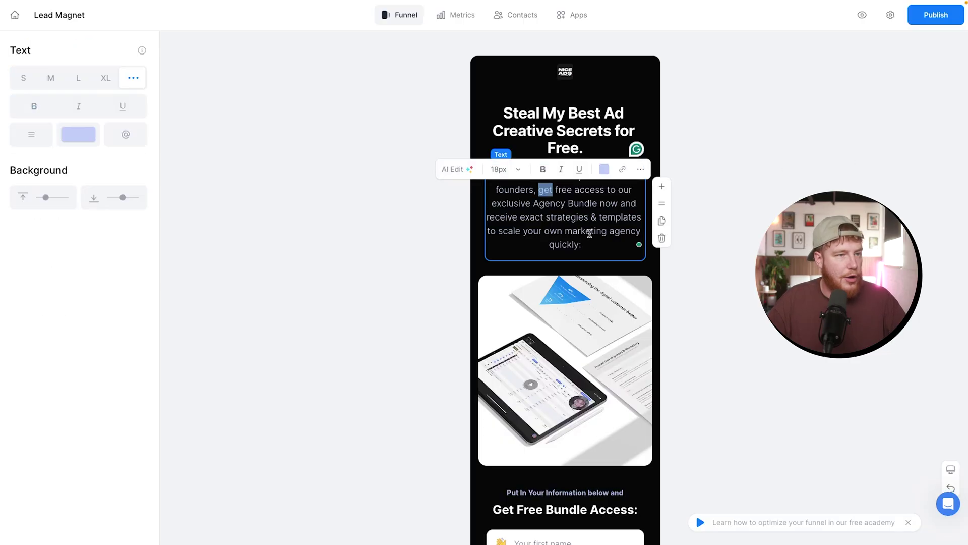
pyautogui.hotkey('ctrl', 'a')
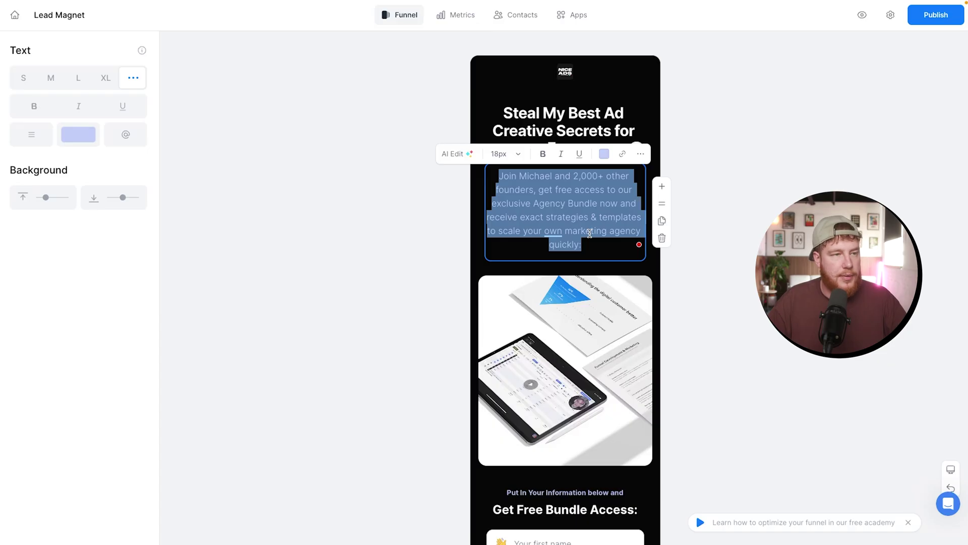
pyautogui.write('Get the exact process I’ve used to make winning ads for brands spending millions on Meta & TikTok')
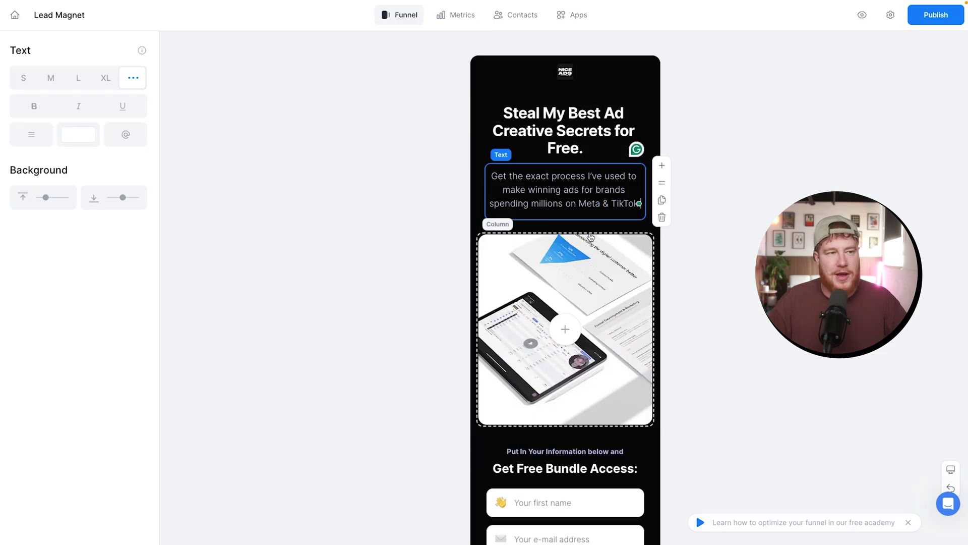
# - Recolour the whole paragraph under the headline with the white theme color
pyautogui.click(575, 194)
pyautogui.hotkey('ctrl', 'a')
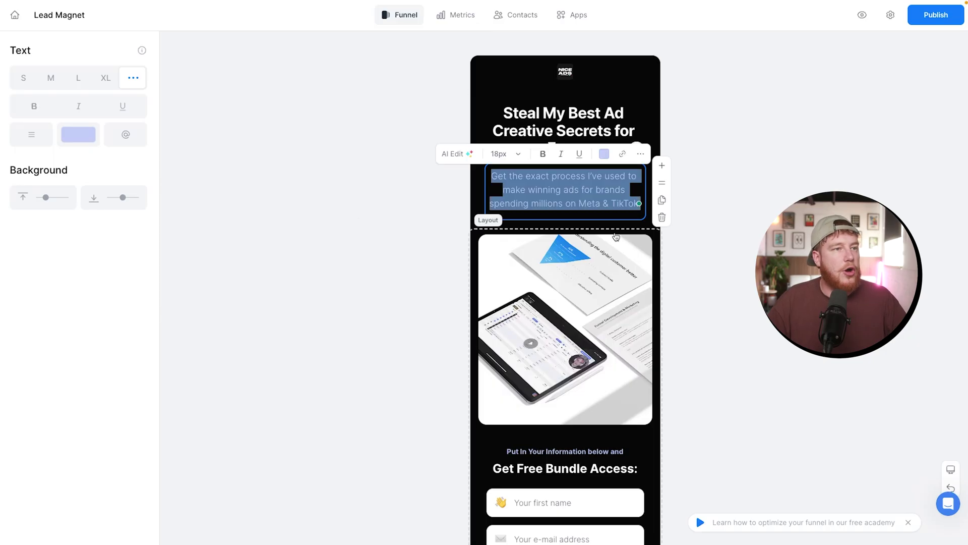
pyautogui.click(604, 155)
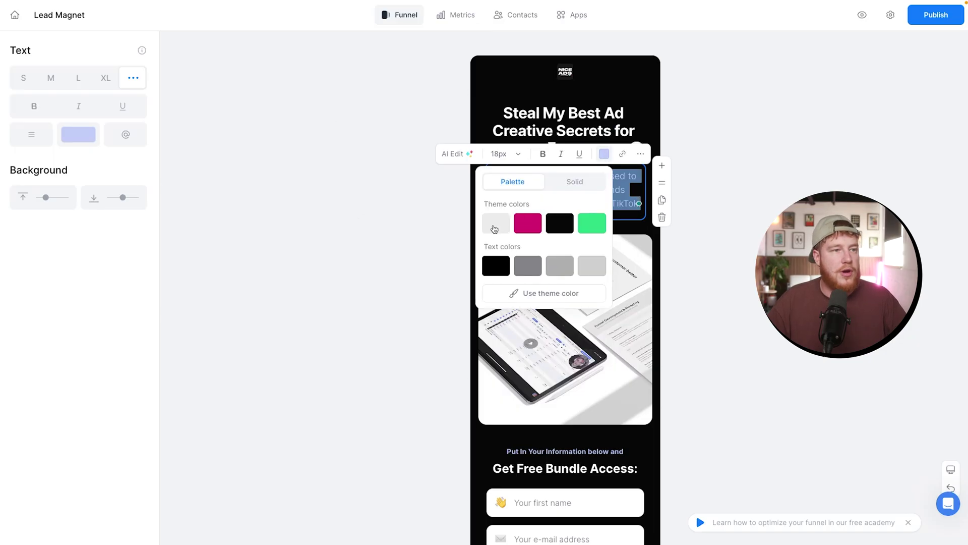
pyautogui.click(496, 223)
pyautogui.press('Escape')
pyautogui.press('Escape')
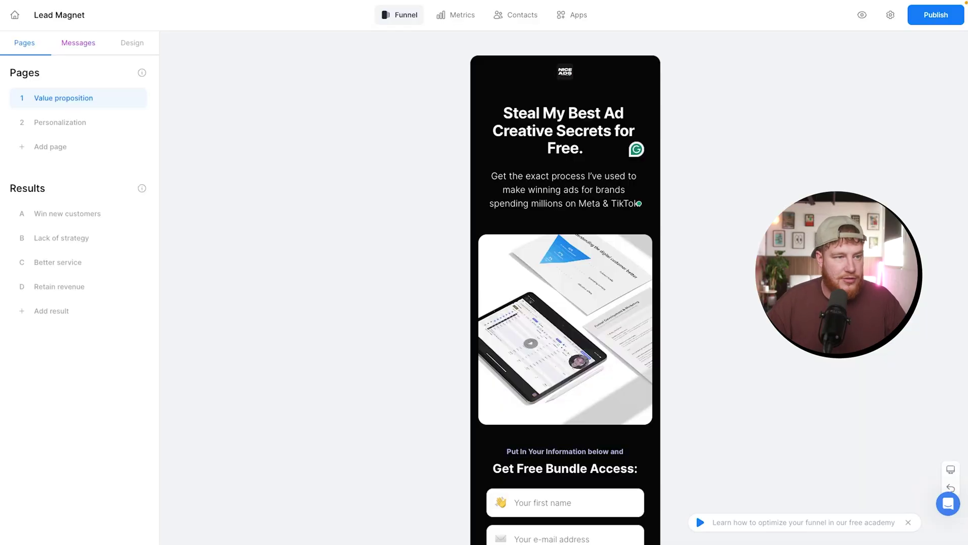
# - Replace the column's tablet-and-documents image with the Mini Creative Course picture from the media library
pyautogui.scroll(-1, 580, 245)
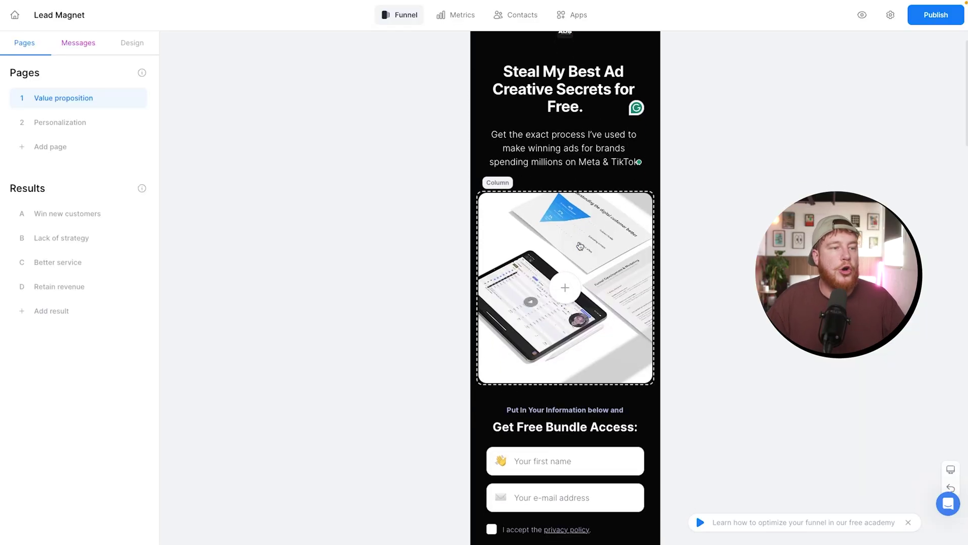
pyautogui.click(580, 245)
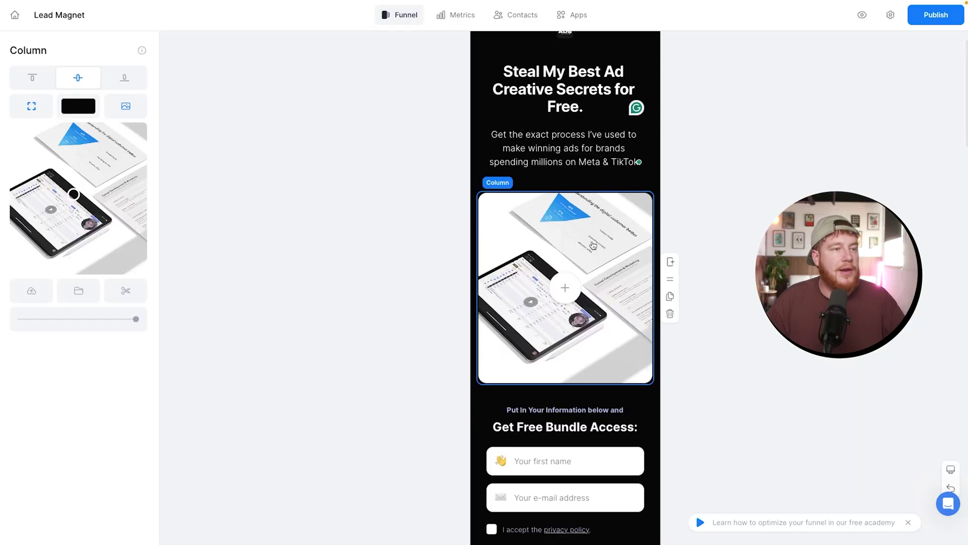
pyautogui.click(75, 296)
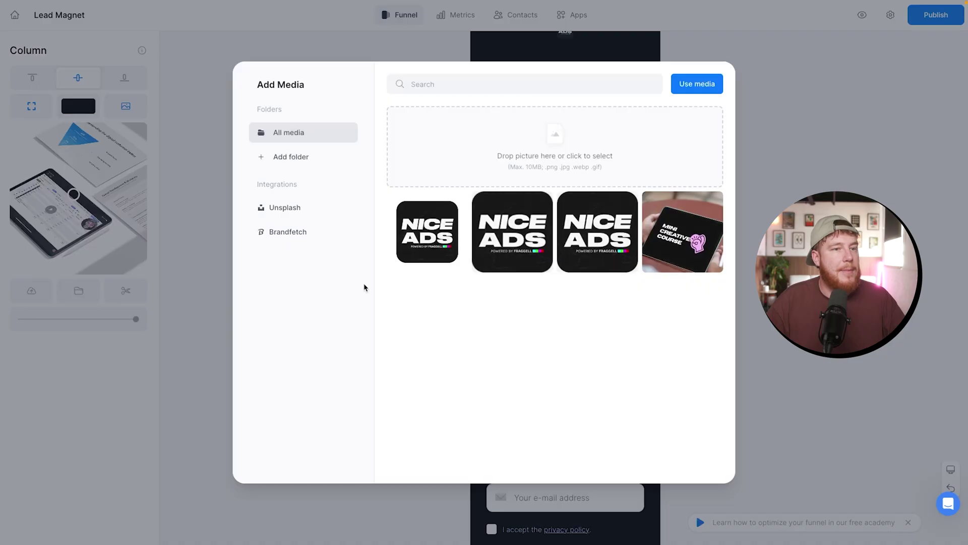
pyautogui.click(698, 240)
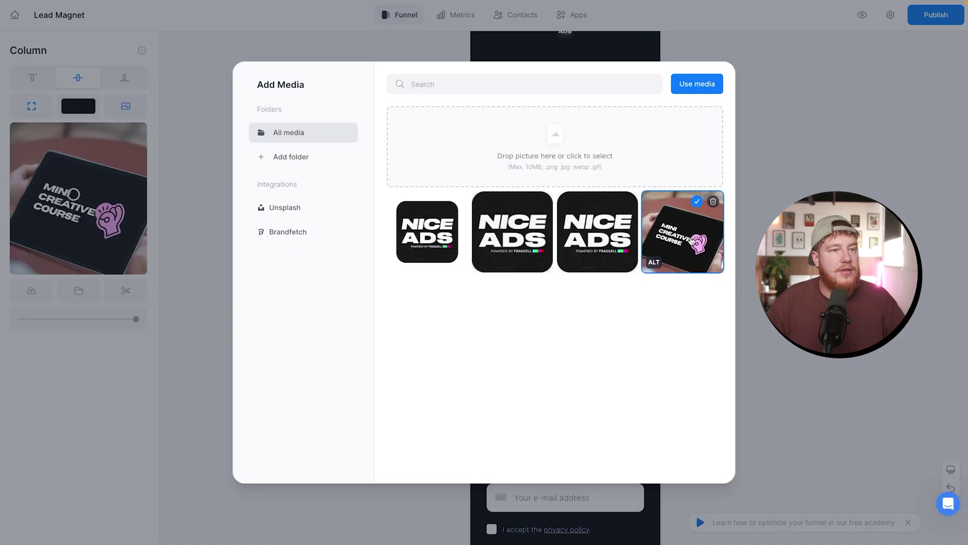
pyautogui.click(702, 85)
pyautogui.click(674, 326)
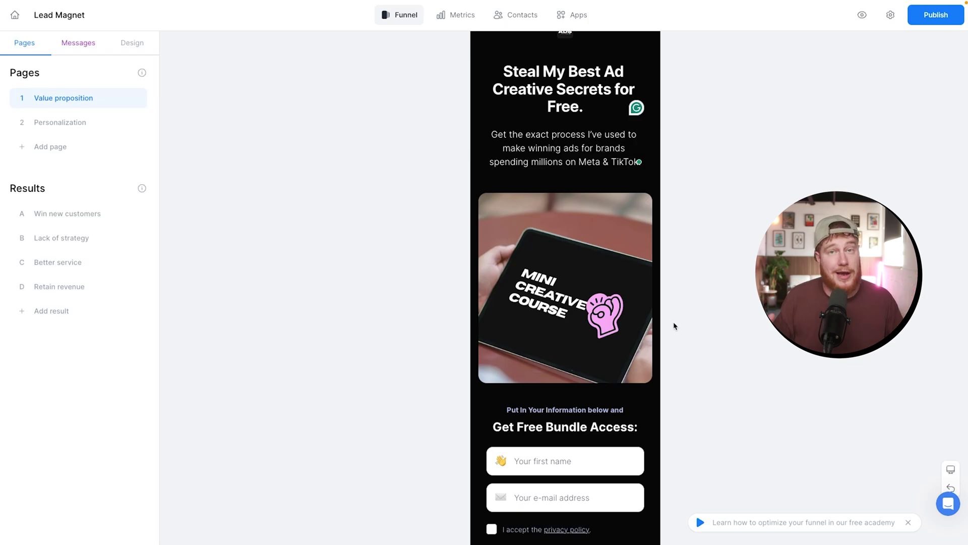
# - Recolour the "Put In Your Information below and" line above the form with the white theme color
pyautogui.scroll(-3, 674, 325)
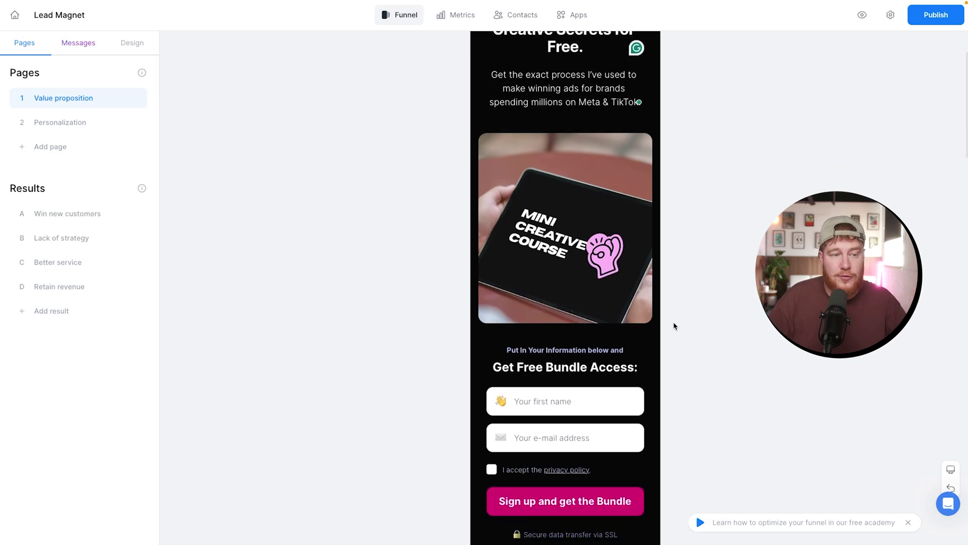
pyautogui.scroll(-4, 584, 247)
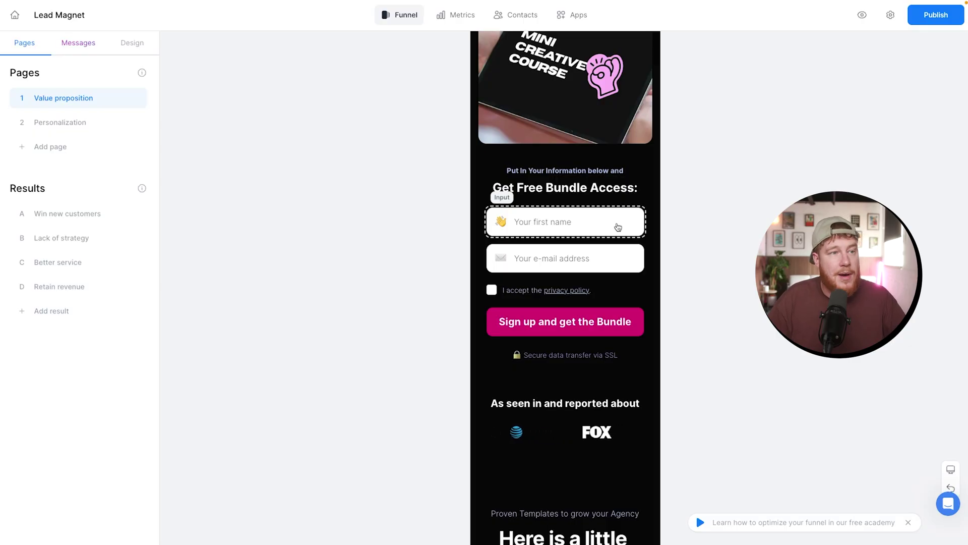
pyautogui.click(600, 168)
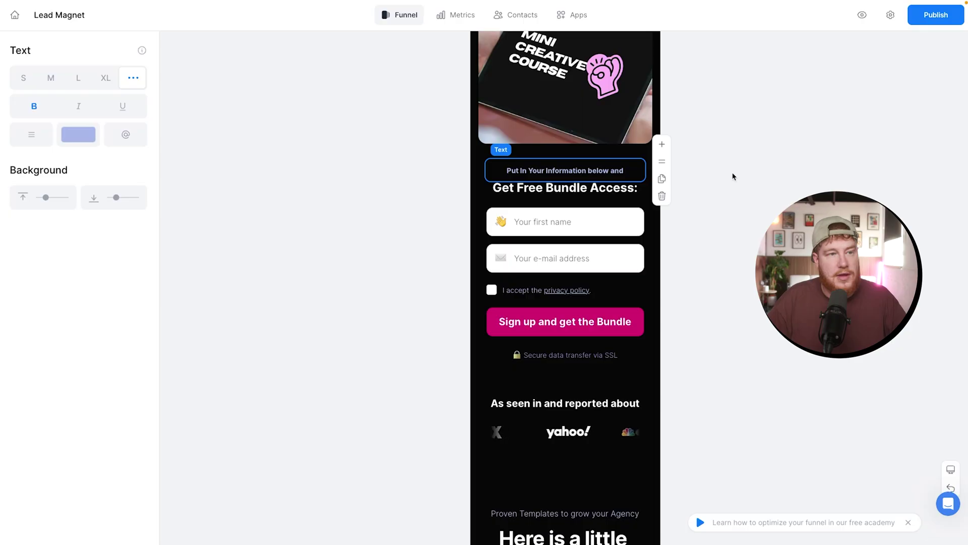
pyautogui.tripleClick(564, 171)
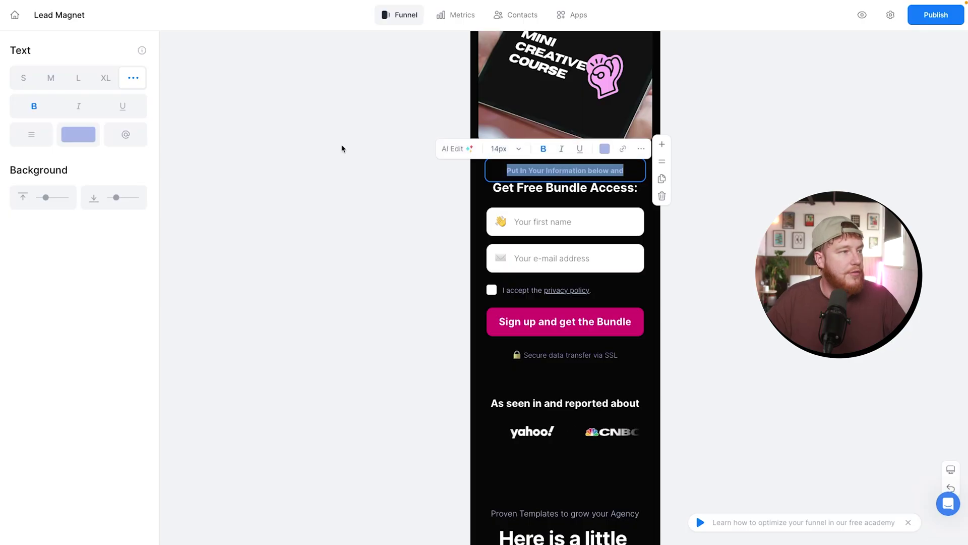
pyautogui.click(78, 134)
pyautogui.click(30, 208)
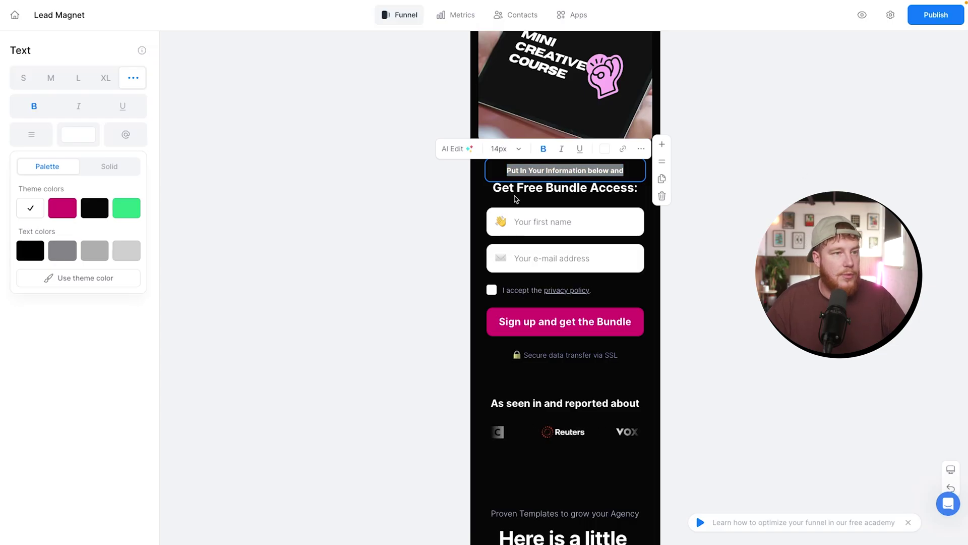
# - Replace the sign-up form's heading with "Get your free course"
pyautogui.tripleClick(543, 188)
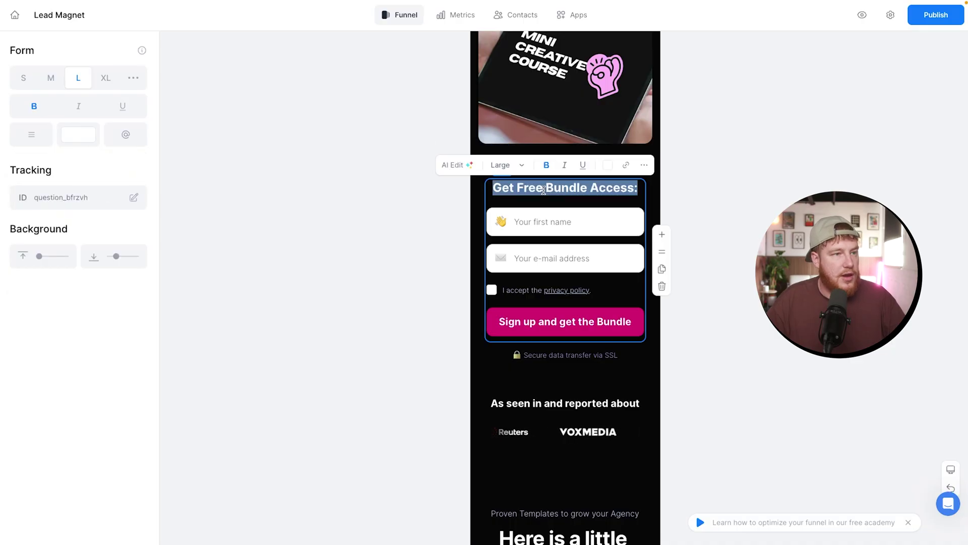
pyautogui.write('Get your free course')
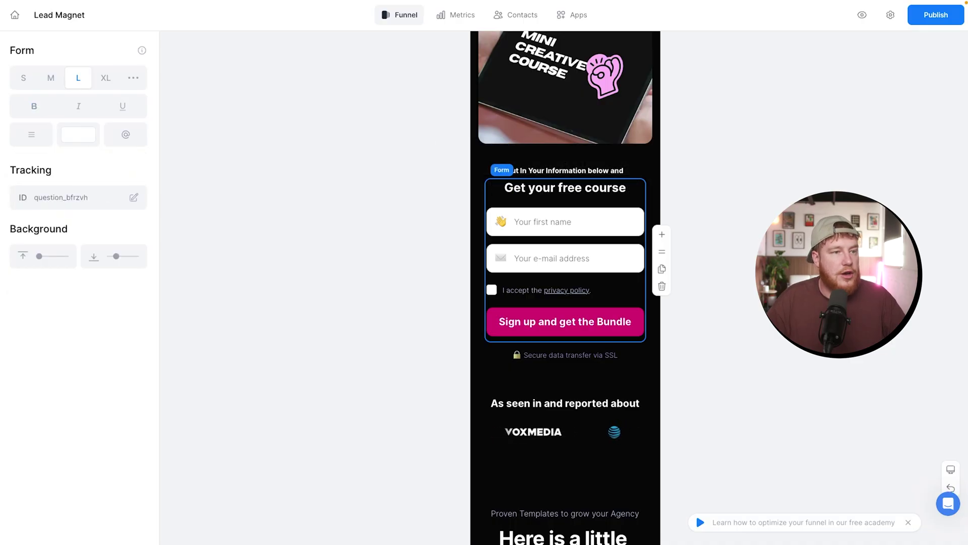
# - Recolour the form's "I accept the privacy policy" line with the white theme color and change the button text to "Sign up and get the course"
pyautogui.click(550, 289)
pyautogui.click(606, 269)
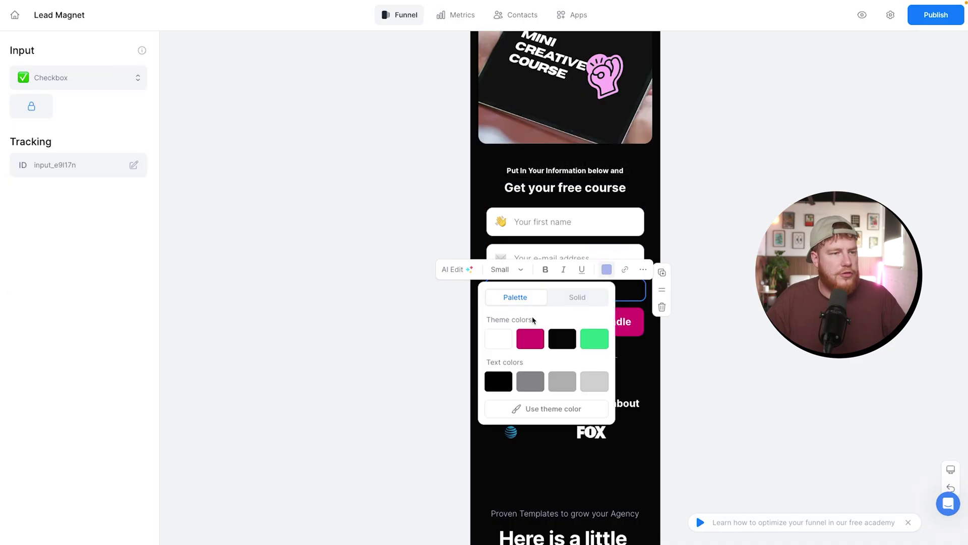
pyautogui.click(500, 339)
pyautogui.click(588, 325)
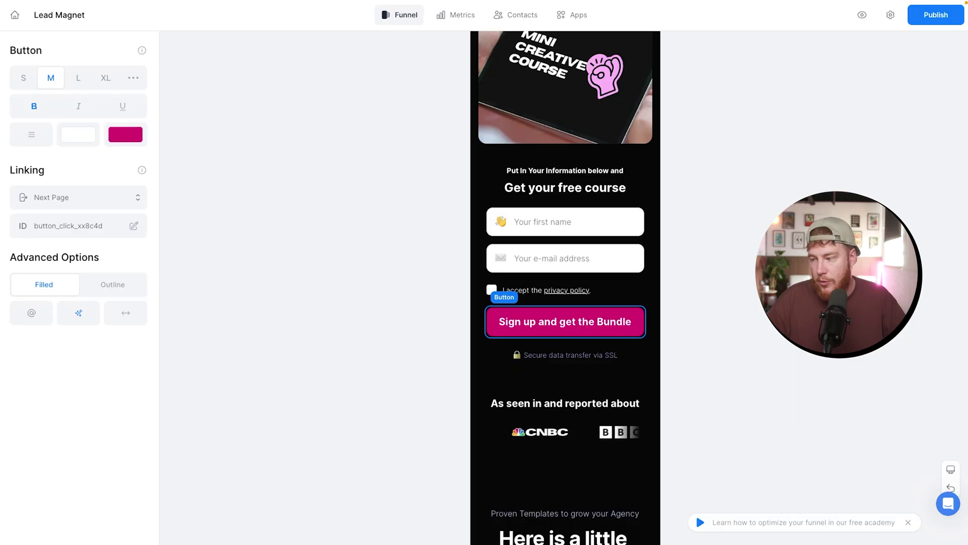
pyautogui.tripleClick(560, 321)
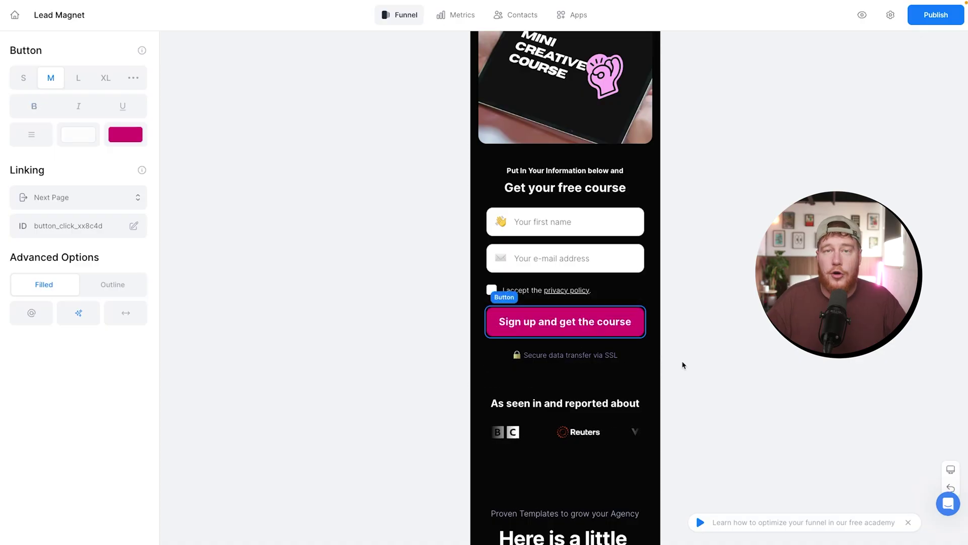
# - Recolour the "Secure data transfer via SSL" line below the form with the white theme color
pyautogui.click(563, 356)
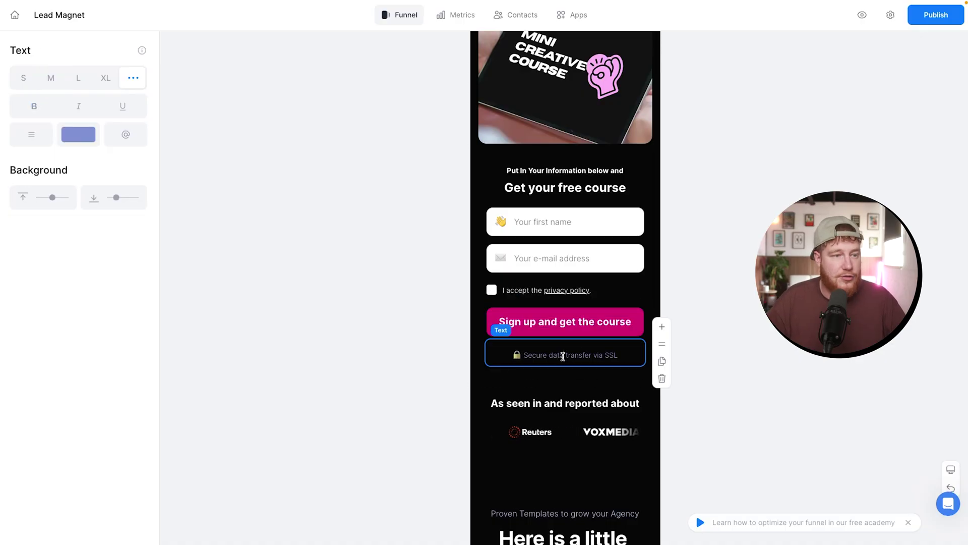
pyautogui.tripleClick(563, 355)
pyautogui.click(604, 333)
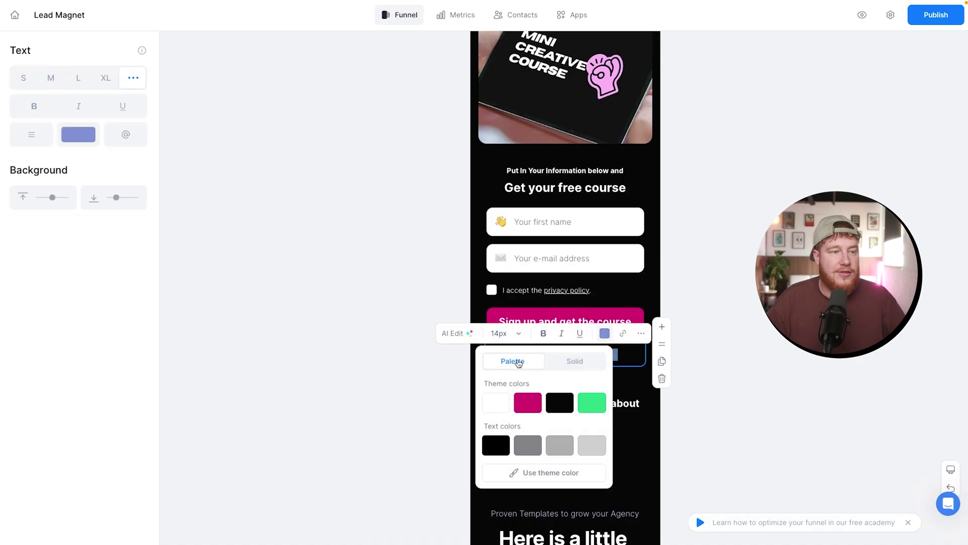
pyautogui.click(494, 403)
pyautogui.click(759, 334)
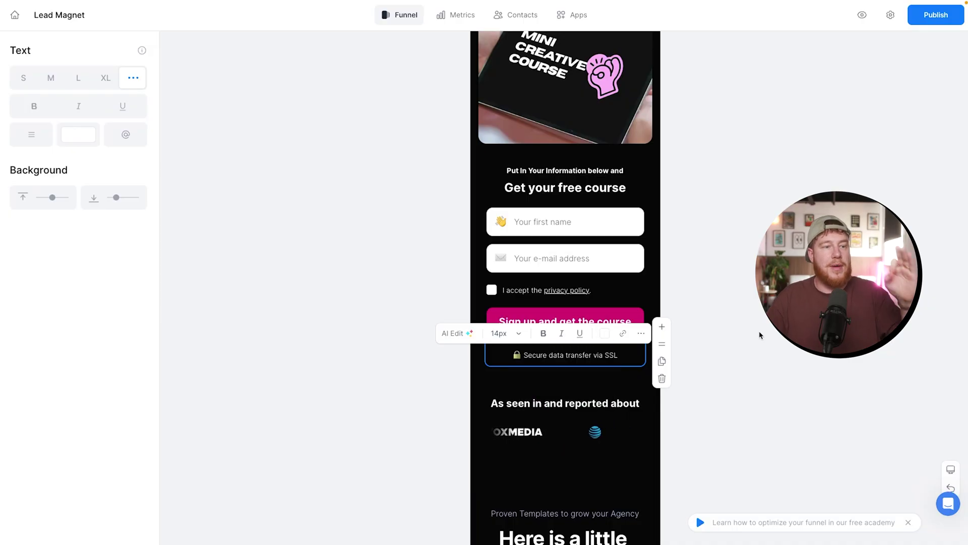
pyautogui.click(760, 335)
# - Replace the "As seen in and reported about" heading with "Join the top brands in DTC already subscribed."
pyautogui.scroll(5, 640, 281)
pyautogui.scroll(-12, 643, 281)
pyautogui.scroll(-6, 643, 281)
pyautogui.scroll(15, 640, 293)
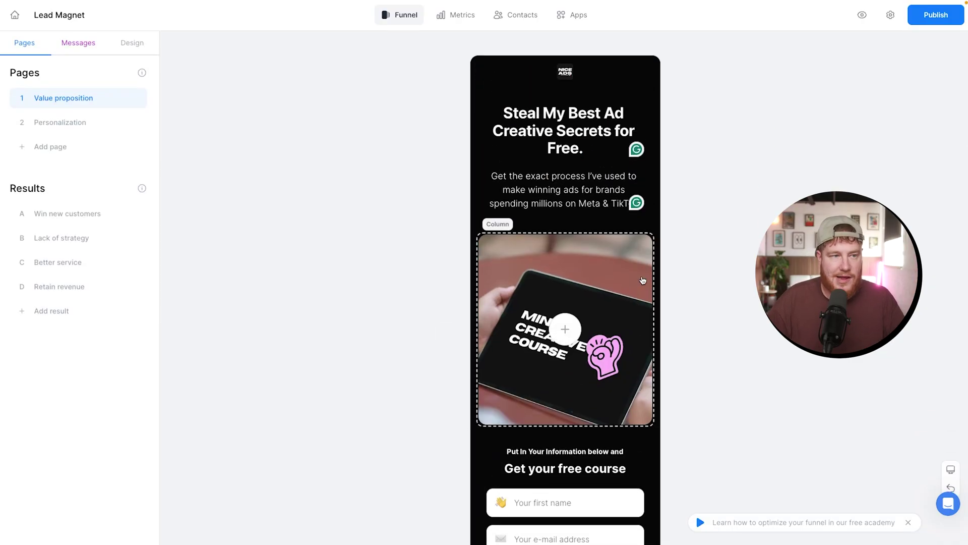
pyautogui.scroll(-8, 626, 352)
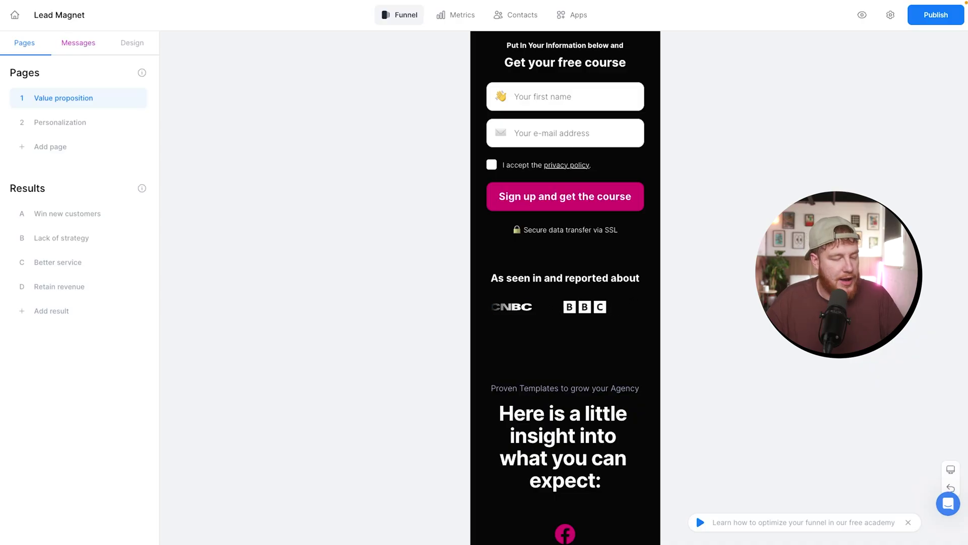
pyautogui.click(575, 277)
pyautogui.write('Join the top brands in DTC already subscribed.')
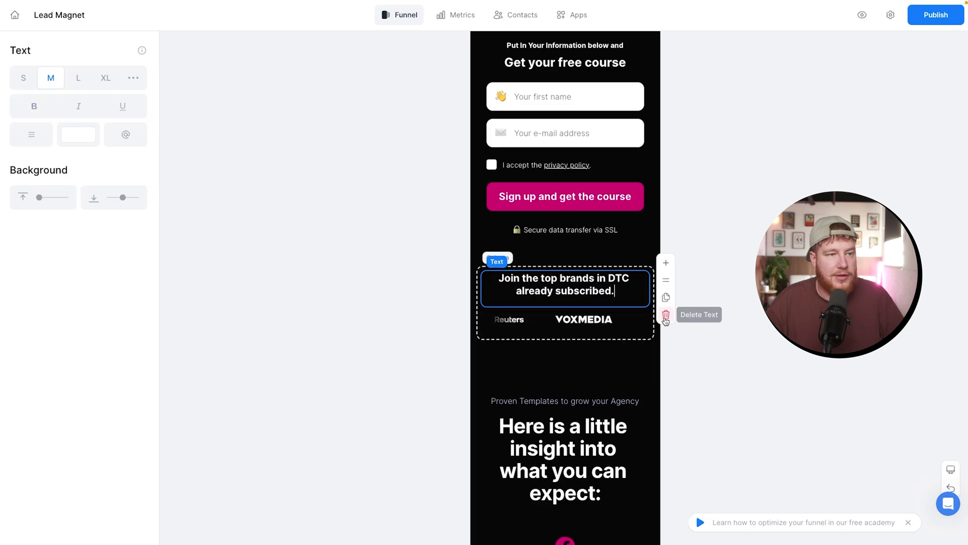
pyautogui.click(710, 331)
# - Turn on grayscale for the logo bar and add the TikTok wordmark with white lettering from Brandfetch
pyautogui.click(575, 324)
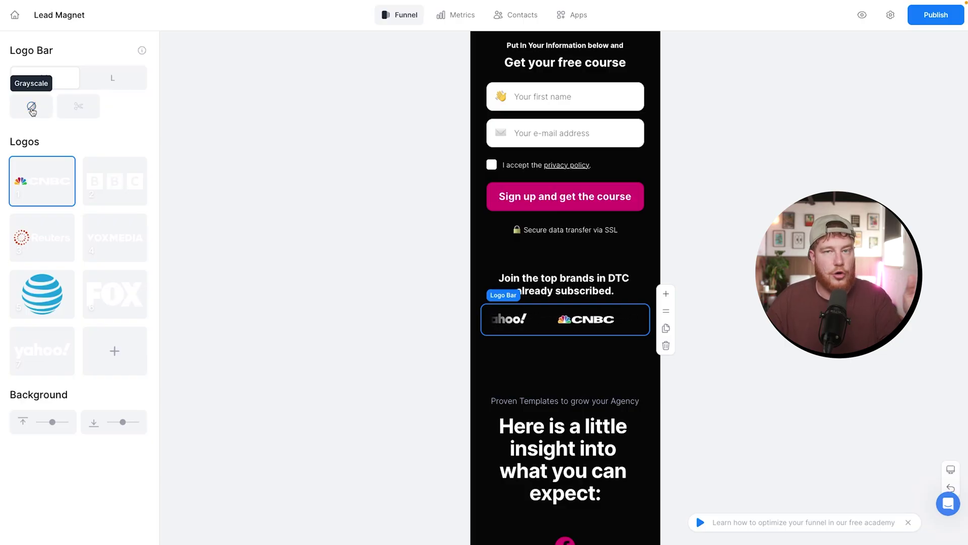
pyautogui.click(32, 106)
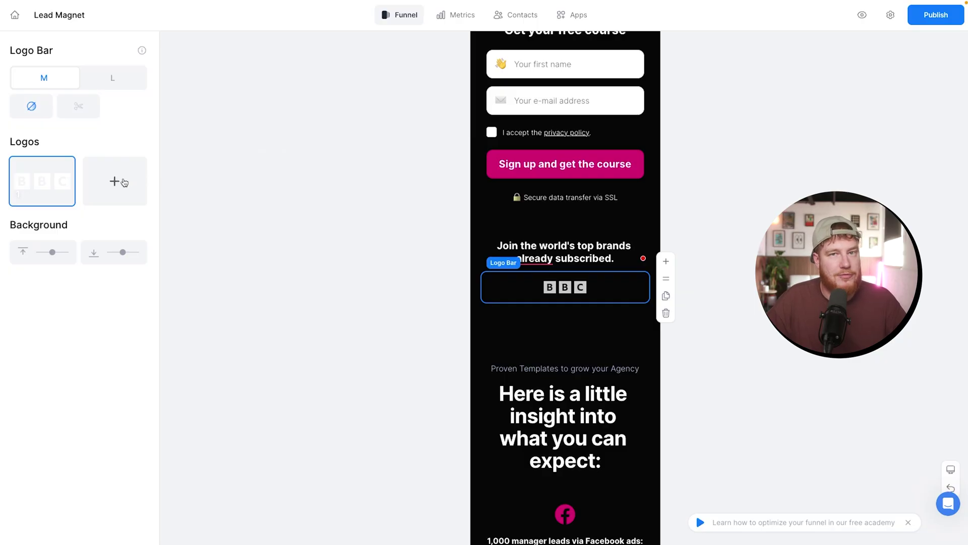
pyautogui.click(124, 183)
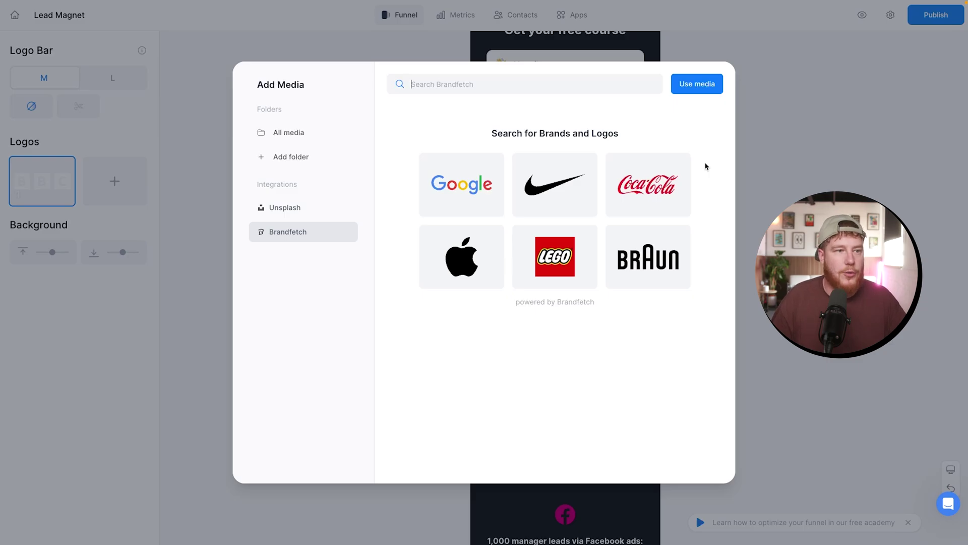
pyautogui.write('tiktok')
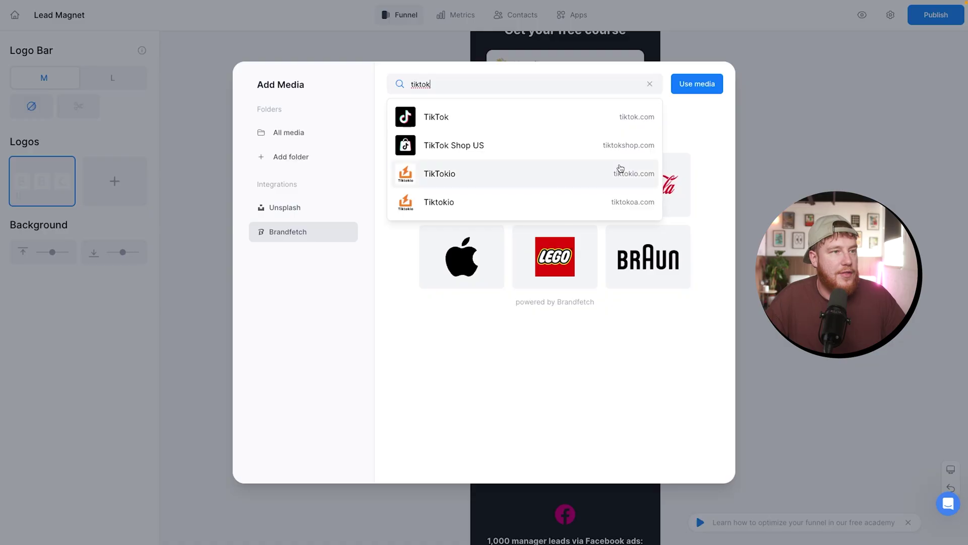
pyautogui.click(520, 109)
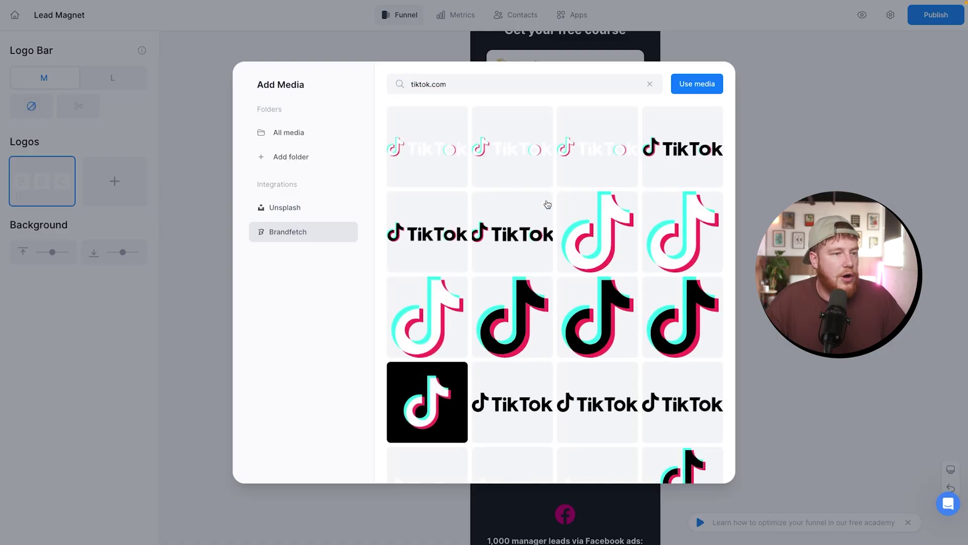
pyautogui.click(429, 146)
pyautogui.click(693, 89)
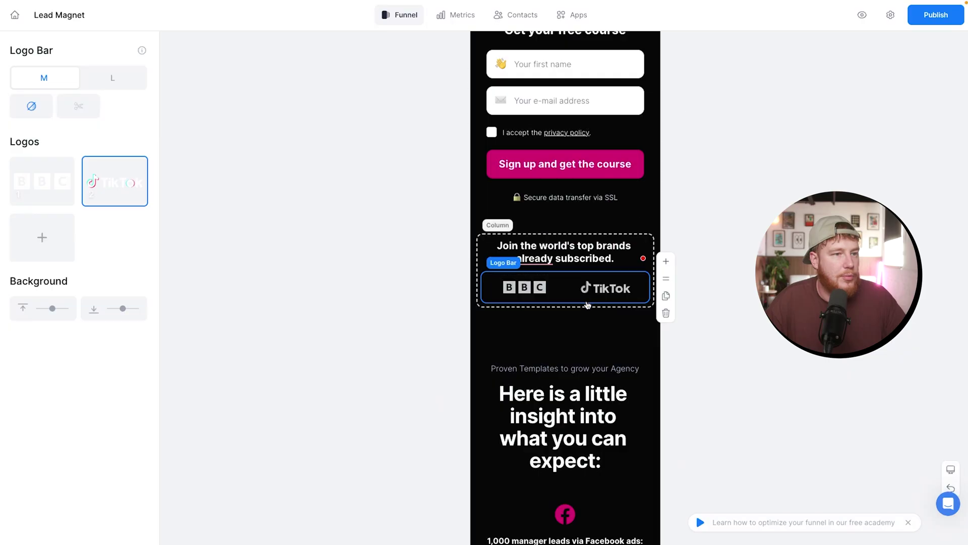
# - Add the white Burberry wordmark from burberry.com on Brandfetch to the logo bar
pyautogui.click(40, 240)
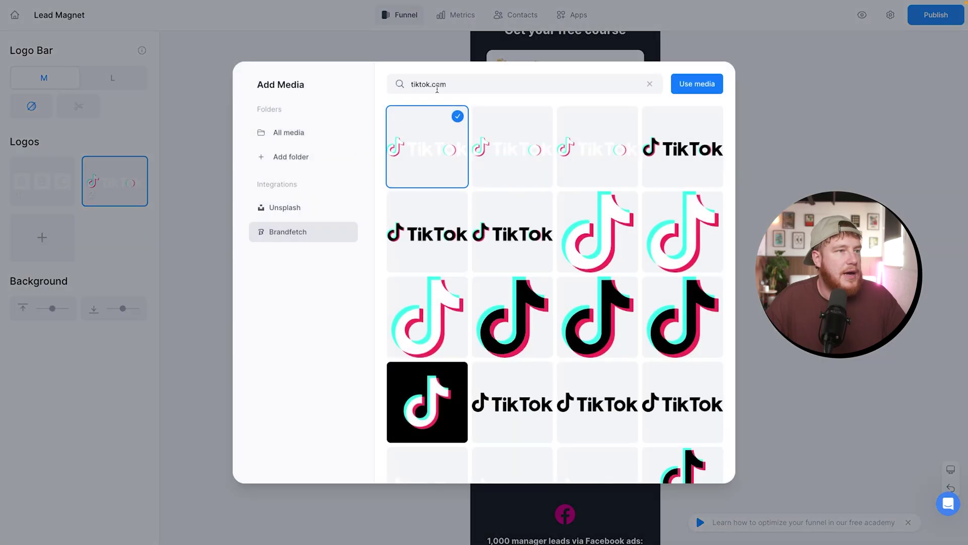
pyautogui.click(412, 86)
pyautogui.write('burberry')
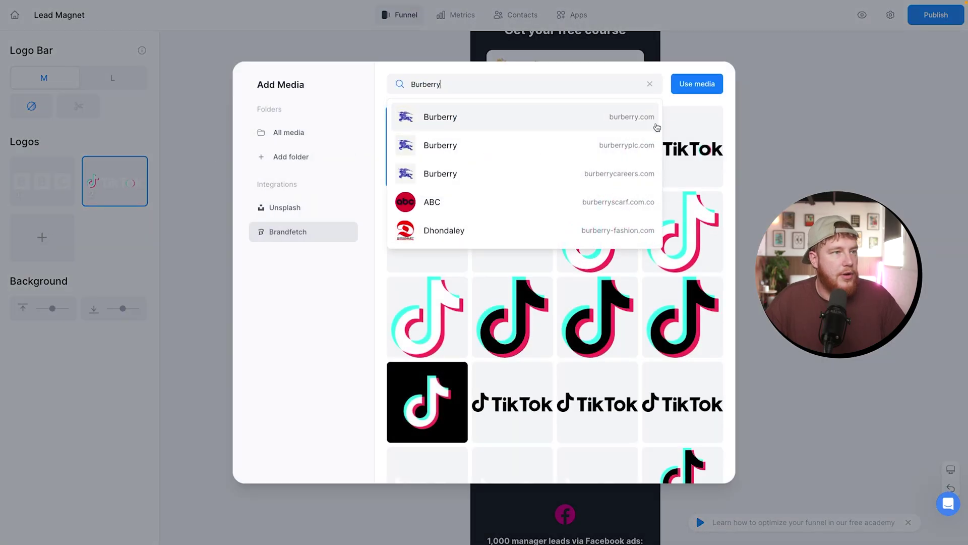
pyautogui.click(653, 124)
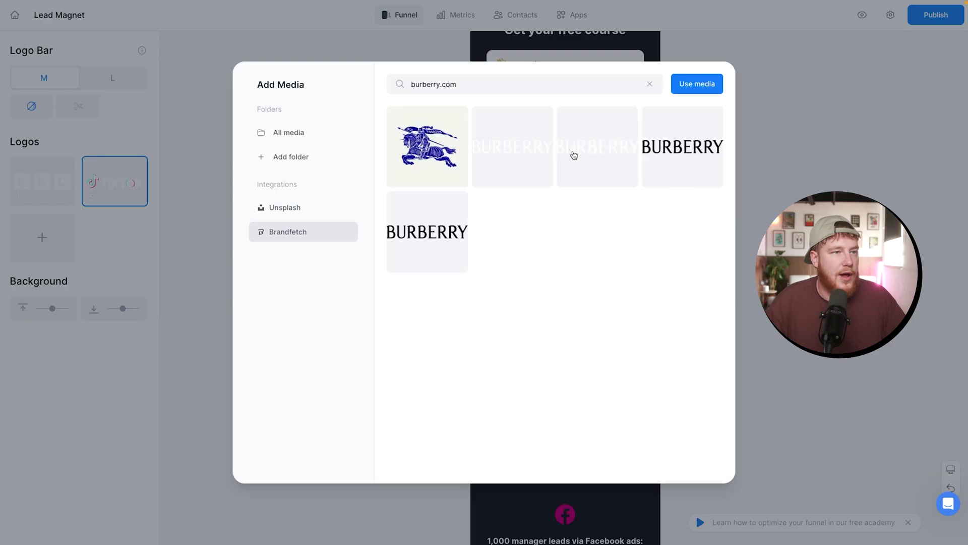
pyautogui.click(524, 158)
pyautogui.click(697, 83)
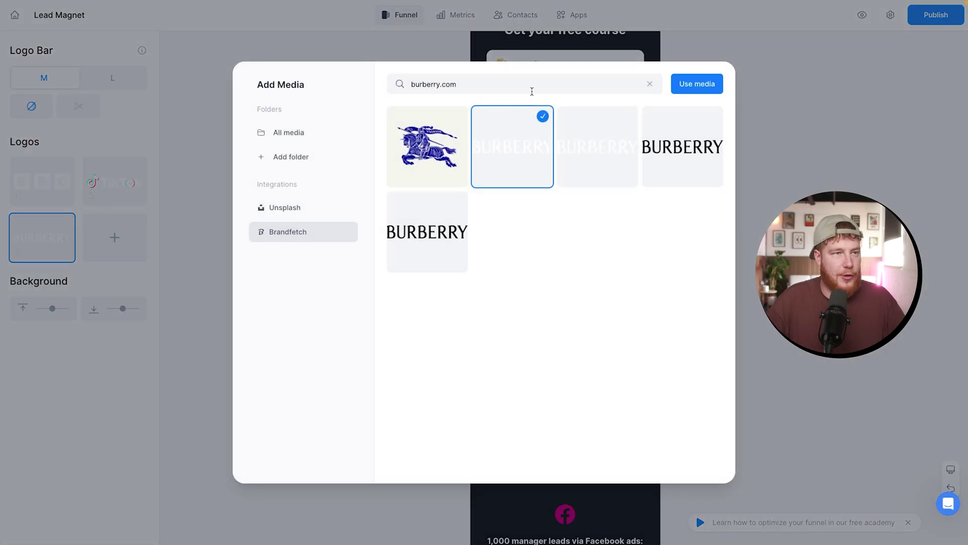
# - Search Brandfetch for "Dr. Squatch" and add the first drsquatch.com logo to the logo bar
pyautogui.click(612, 90)
pyautogui.press('super+a')
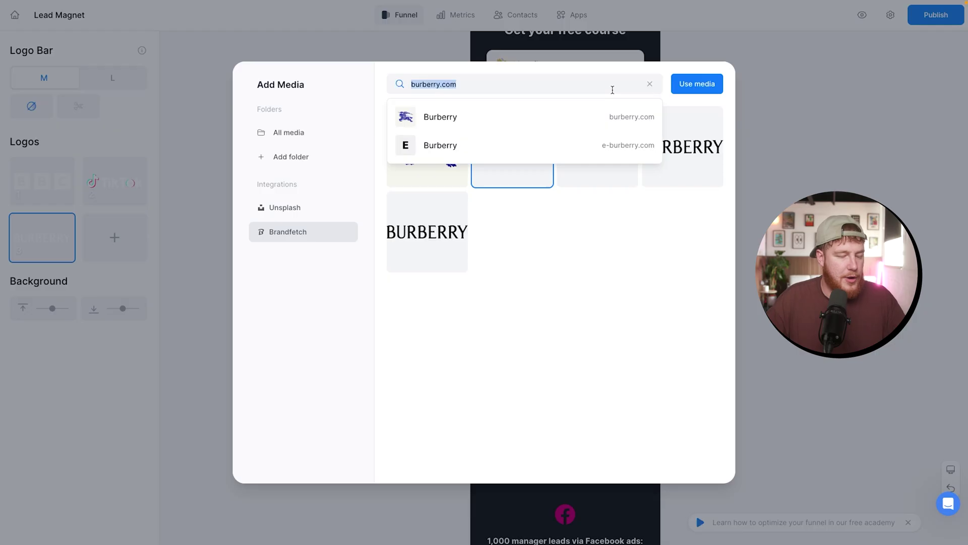
pyautogui.press('BackSpace')
pyautogui.press('super+space')
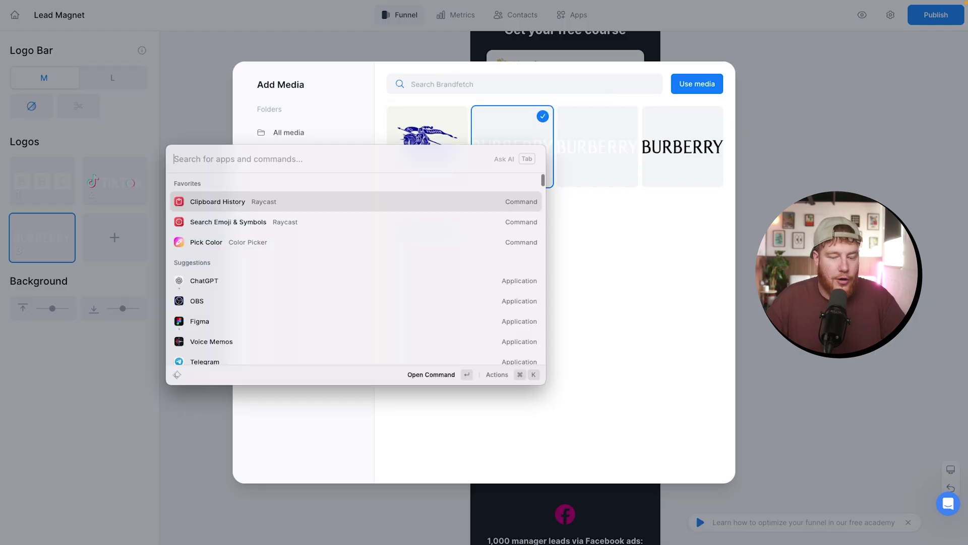
pyautogui.press('Return')
pyautogui.press('Return')
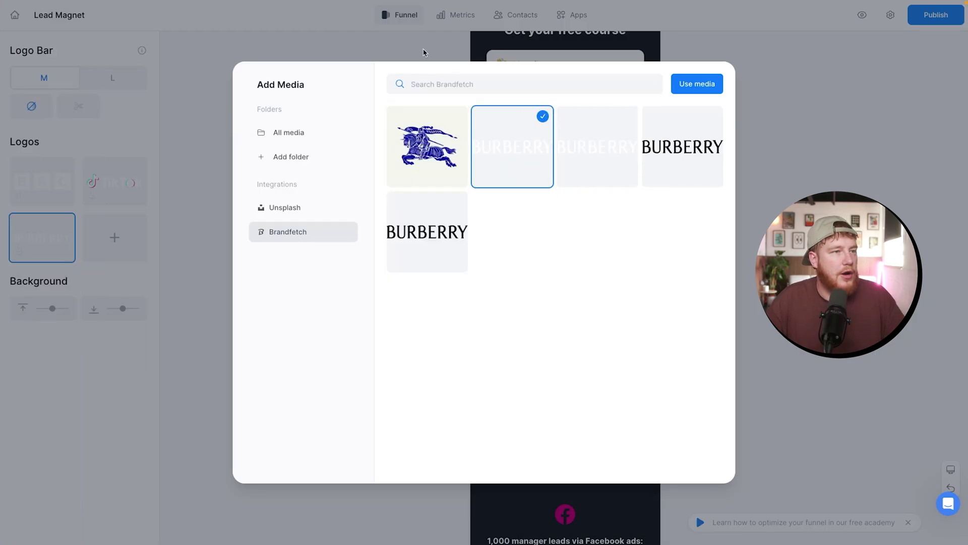
pyautogui.write('Dr. Squatch')
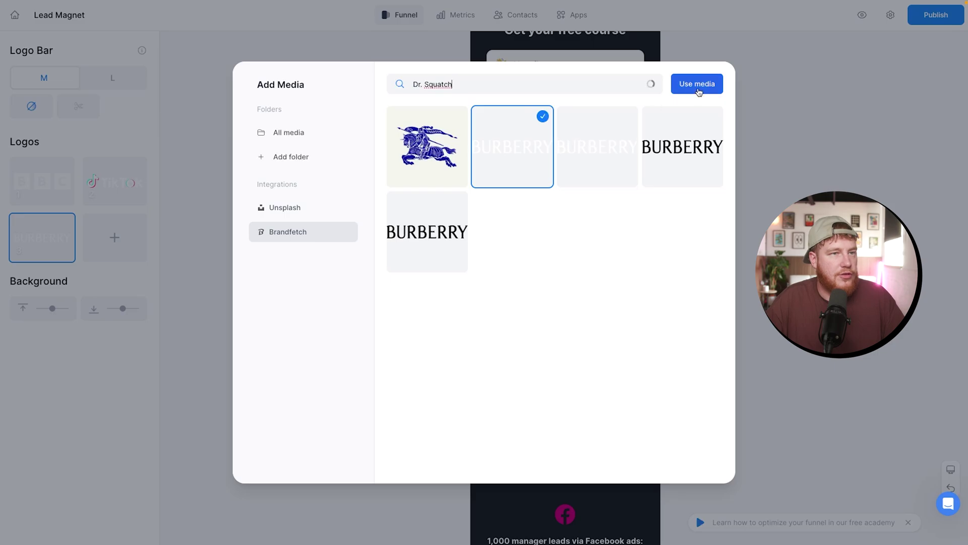
pyautogui.click(570, 115)
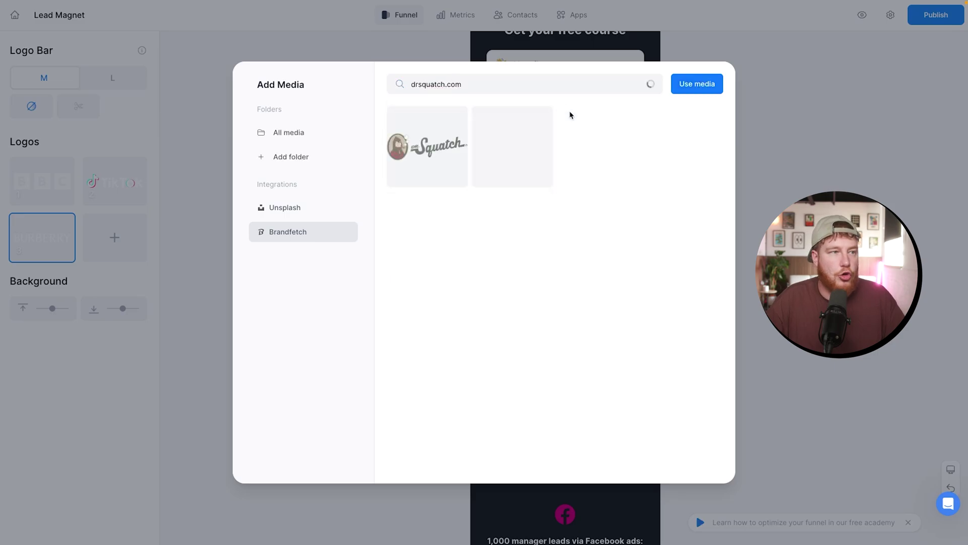
pyautogui.click(427, 147)
pyautogui.click(696, 84)
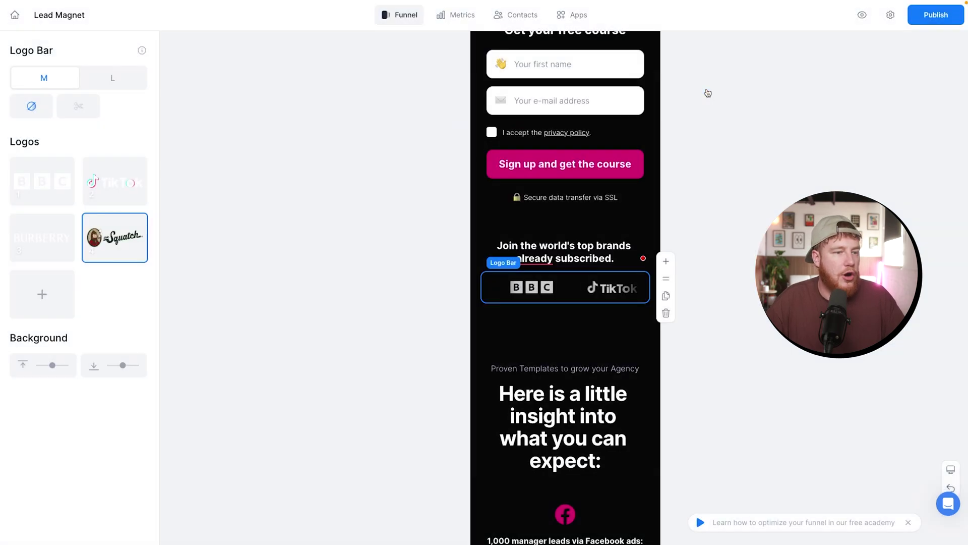
# - Add the white Huel wordmark with transparent background from huel.com on Brandfetch to the logo bar
pyautogui.click(44, 296)
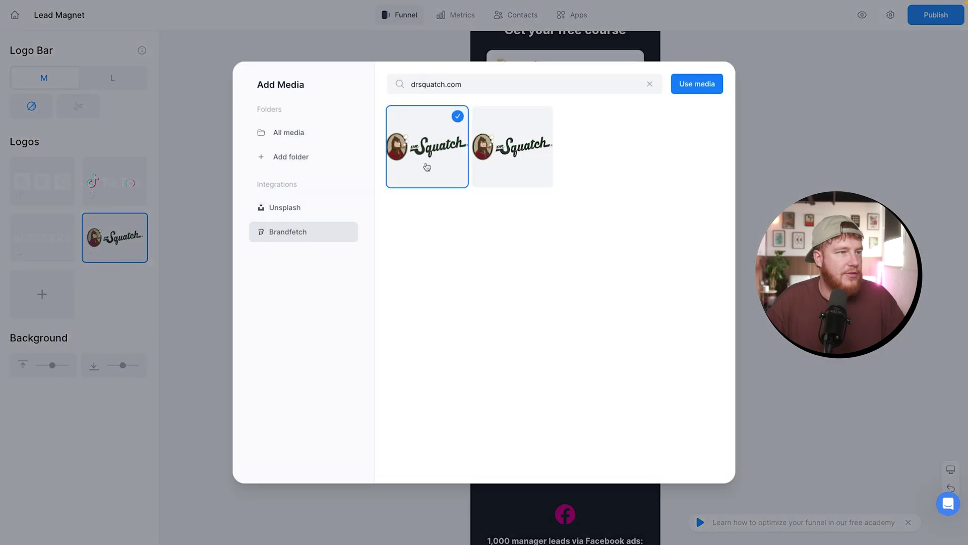
pyautogui.click(480, 80)
pyautogui.moveTo(477, 84); pyautogui.dragTo(373, 88)
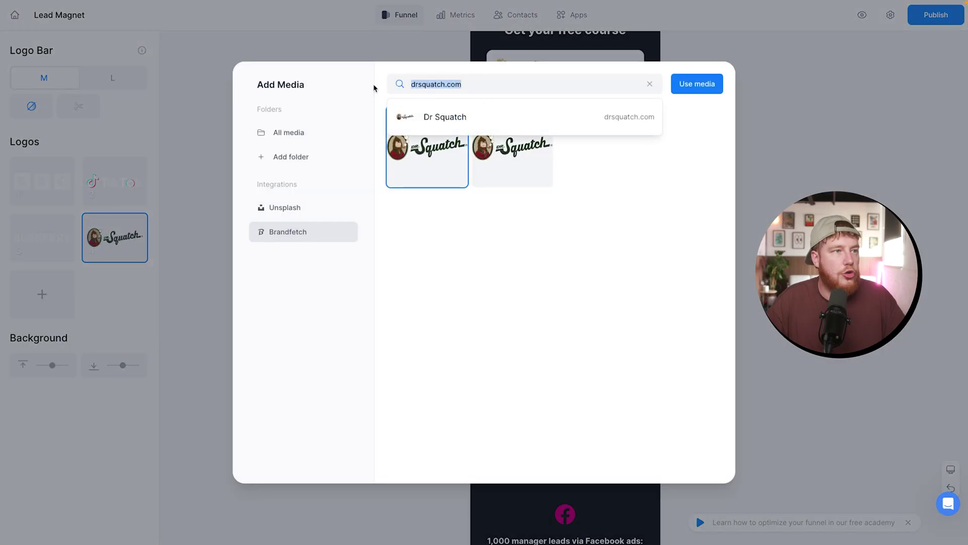
pyautogui.write('hue')
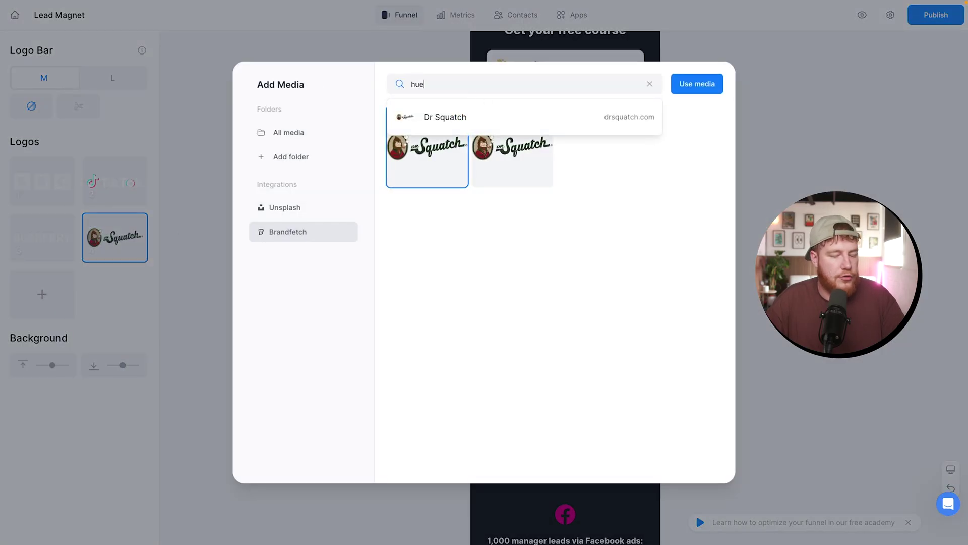
pyautogui.write('l.com')
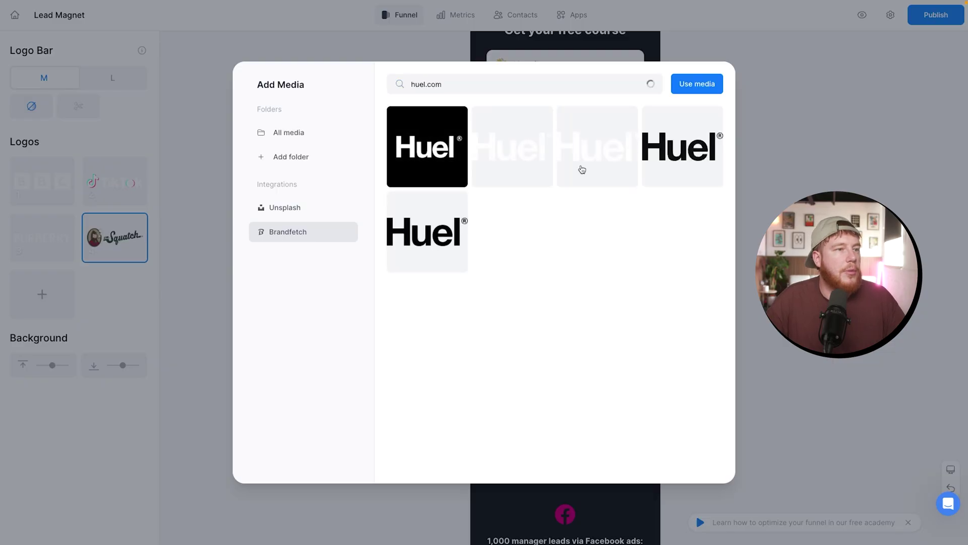
pyautogui.click(523, 155)
pyautogui.click(697, 84)
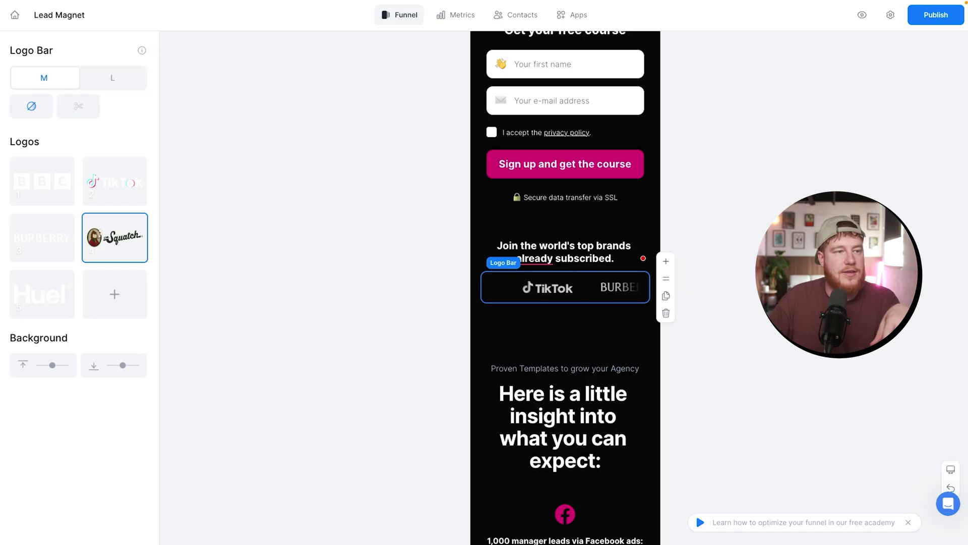
pyautogui.click(690, 297)
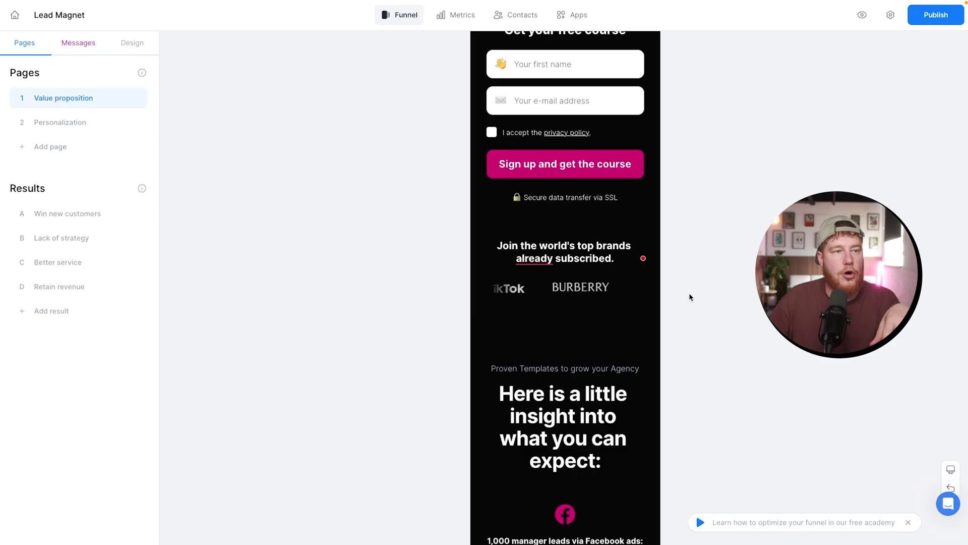
# - Replace the "Here is a little insight" heading with the copied text starting "Join Nice Ads – the weekly newsletter" and set its size to M
pyautogui.click(533, 257)
pyautogui.scroll(-3, 596, 324)
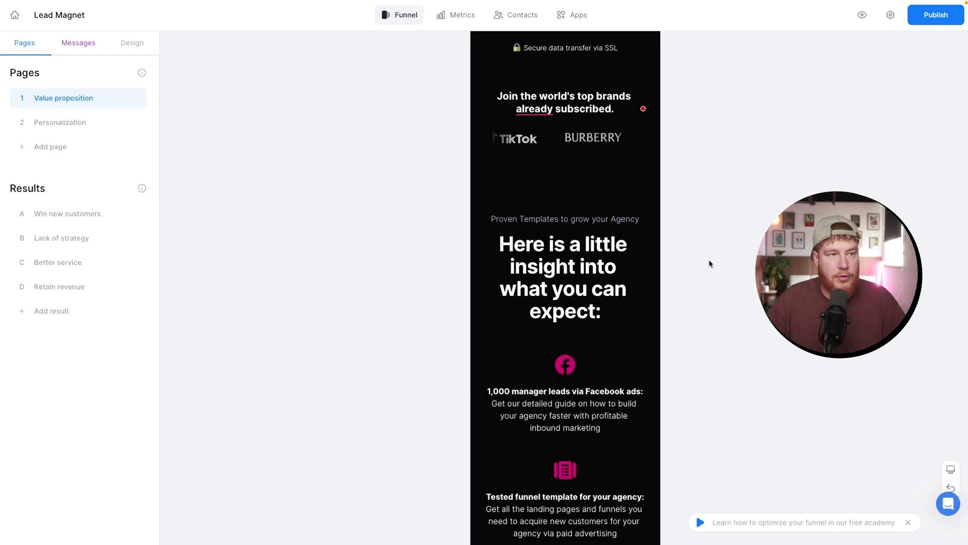
pyautogui.tripleClick(578, 289)
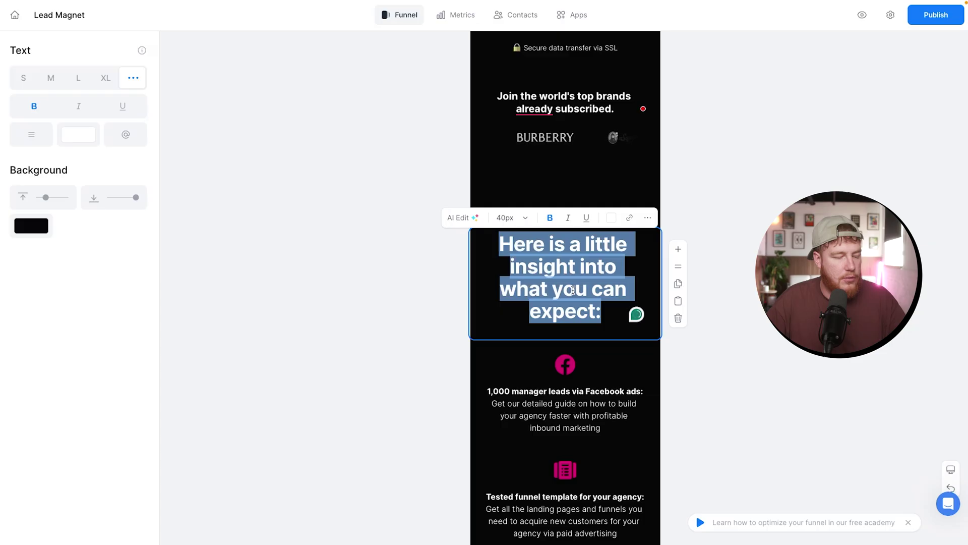
pyautogui.hotkey('ctrl', 'v')
pyautogui.tripleClick(586, 287)
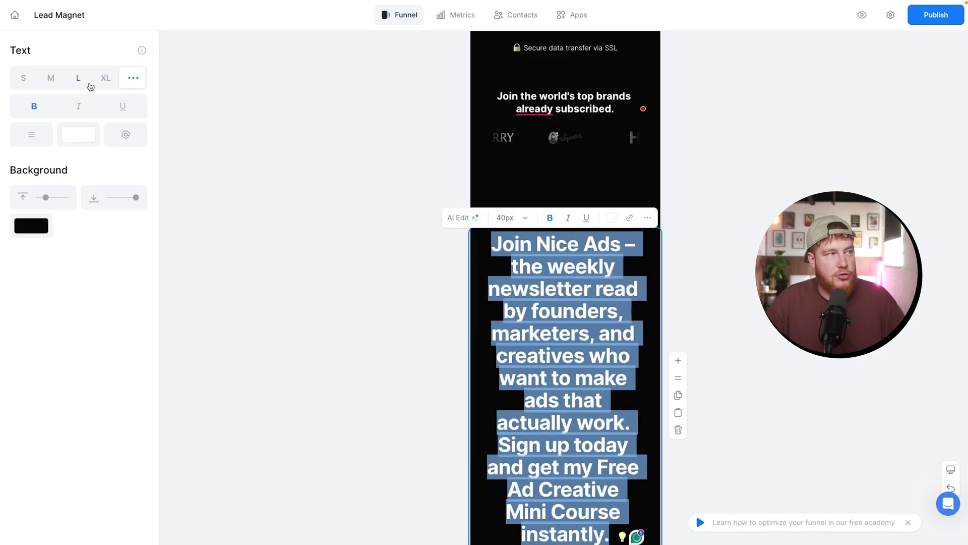
pyautogui.click(52, 80)
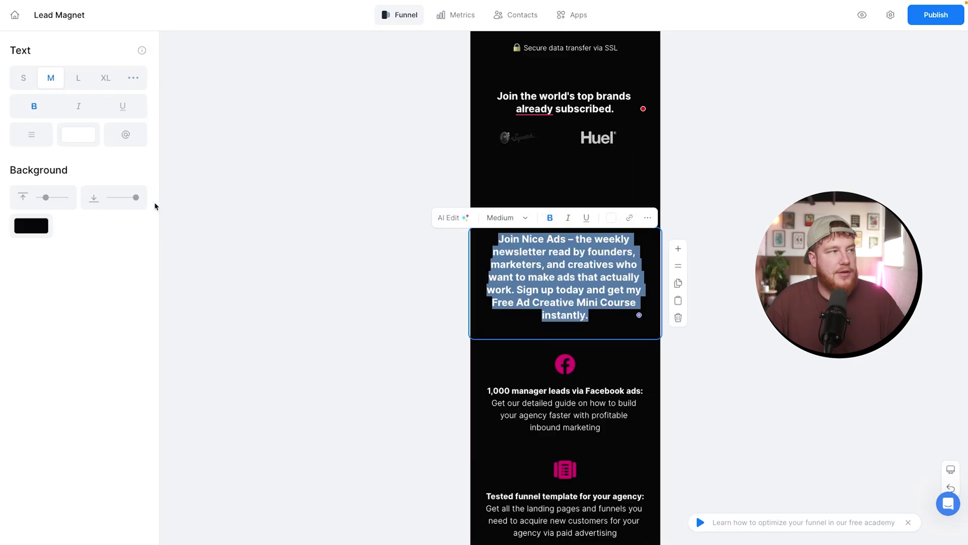
# - Delete the "Proven Templates to grow your Agency" text above the newsletter heading
pyautogui.click(383, 287)
pyautogui.click(585, 218)
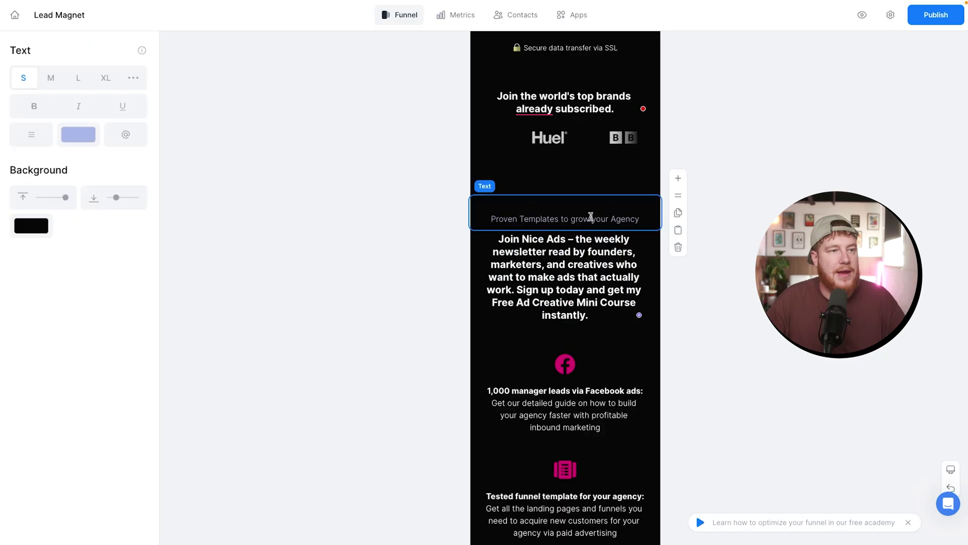
pyautogui.click(678, 247)
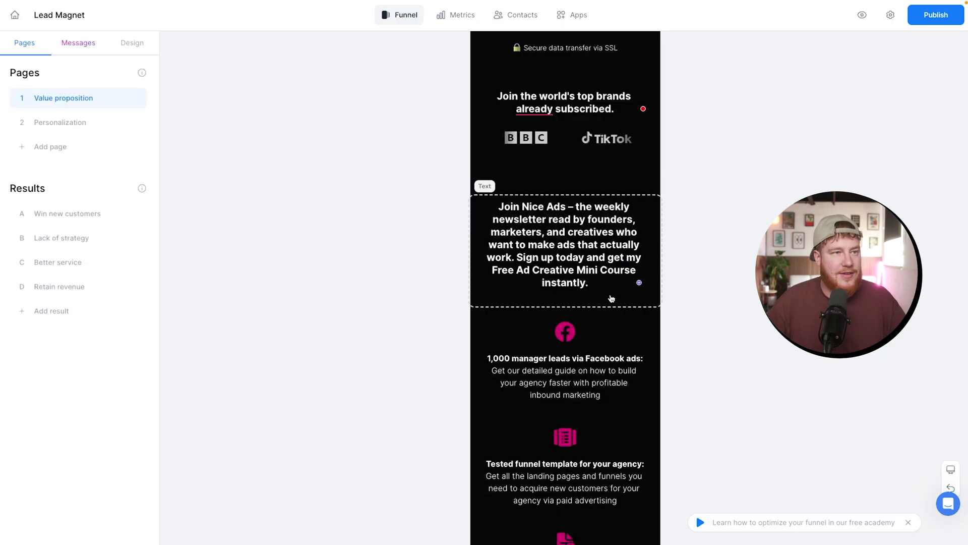
# - Replace the Facebook list item's text with "Learn the proven hooks, angles, and formats I use to make ads that scale DTC brands to millions in revenue."
pyautogui.scroll(-2, 593, 344)
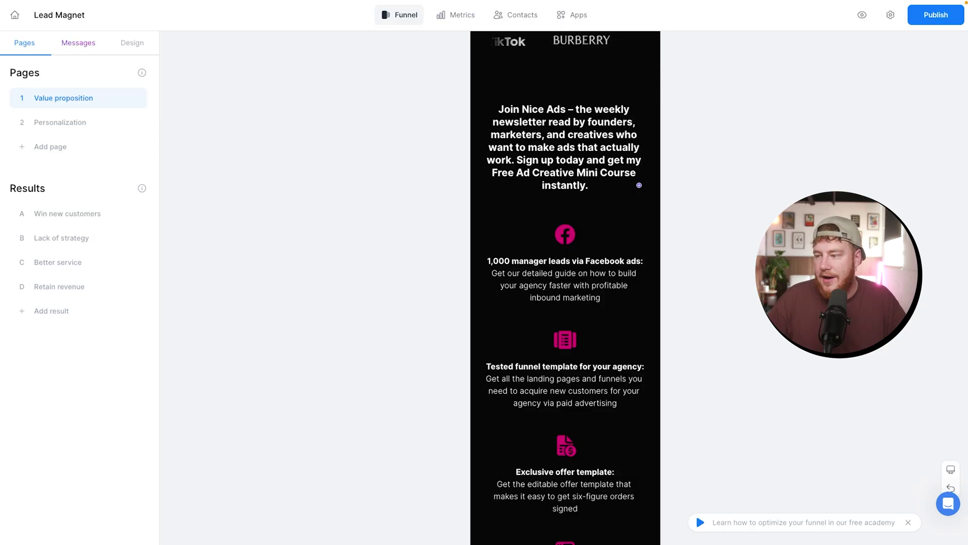
pyautogui.doubleClick(545, 276)
pyautogui.tripleClick(562, 284)
pyautogui.write('Learn the proven hooks, angles, and formats I use to make ads that scale DTC brands to millions in revenue.')
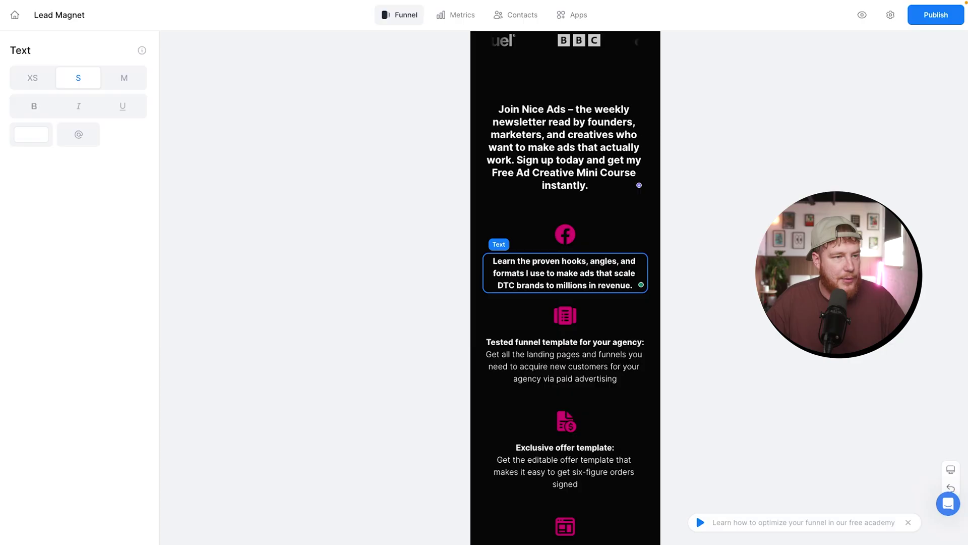
# - Replace the second list item's text with "Steal battle-tested creative ideas, frameworks, and real examples you can use right away."
pyautogui.tripleClick(568, 372)
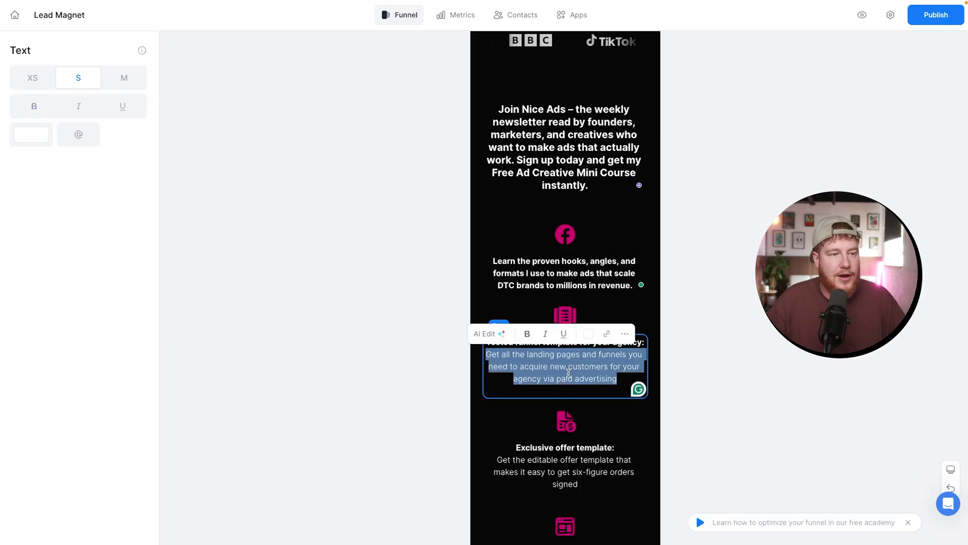
pyautogui.write('Steal battle-tested creative ideas, frameworks, and real examples you can use right away.')
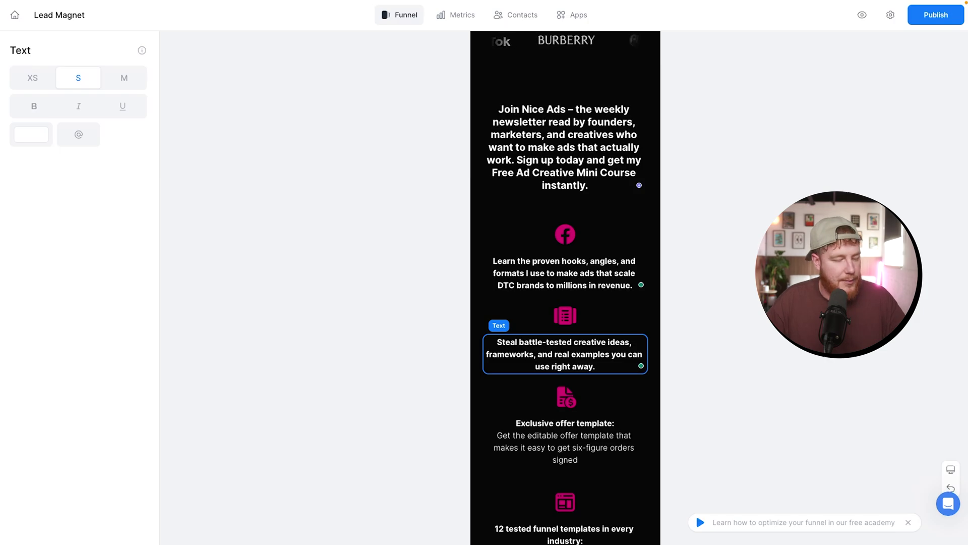
# - Replace the third list item's text with "Every week, get fresh ad inspiration and strategies that keep your campaigns performing while others are chasing trends."
pyautogui.tripleClick(569, 435)
pyautogui.write('Every week, get fresh ad inspiration and strategies that keep your campaigns performing while others are chasing trends.')
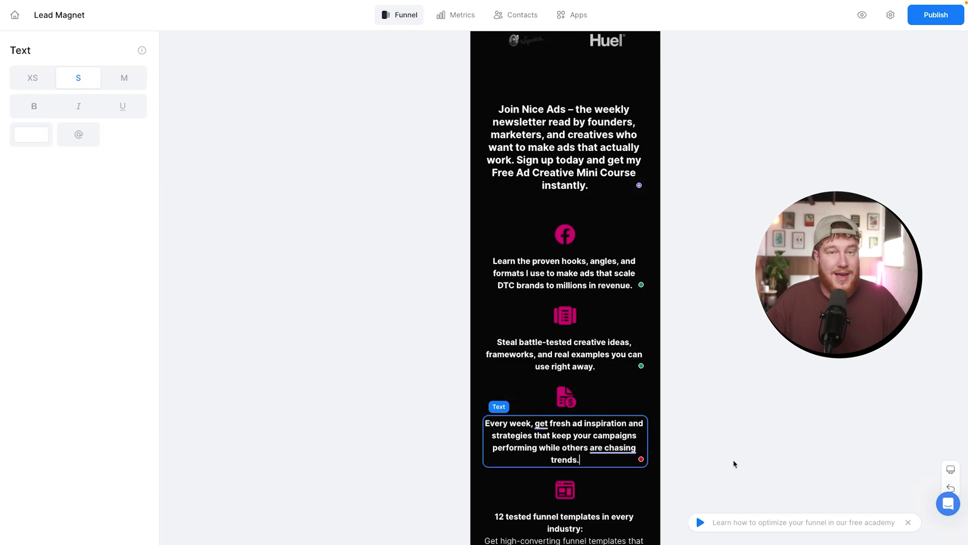
pyautogui.scroll(-2, 733, 464)
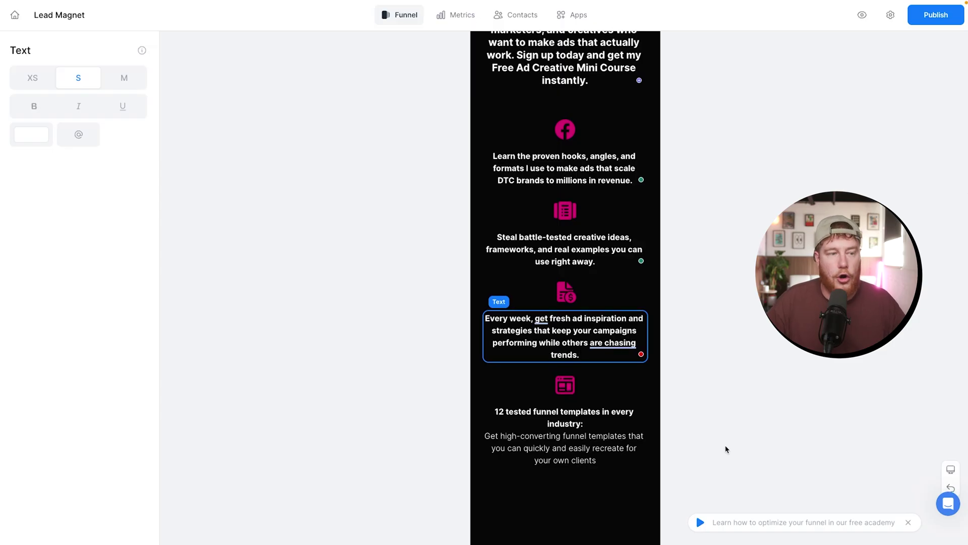
pyautogui.click(726, 449)
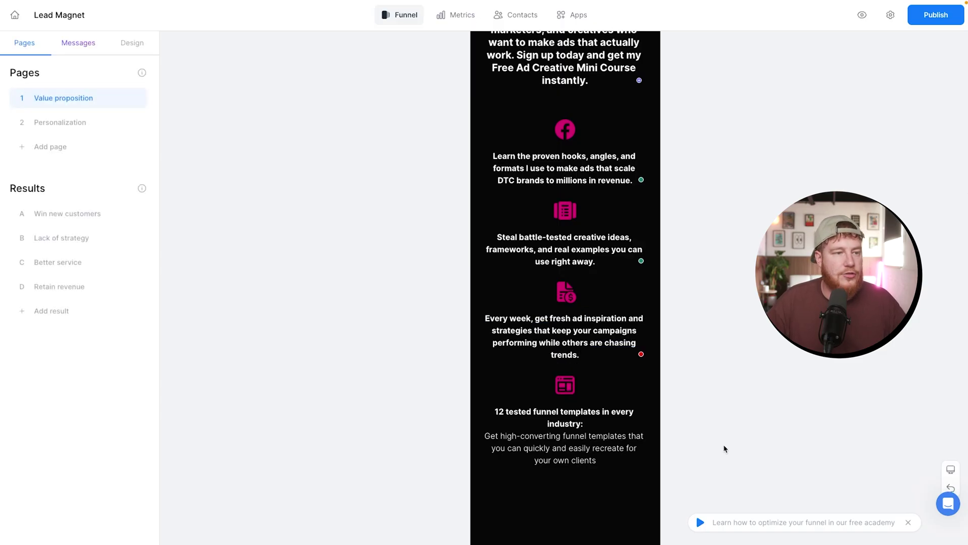
# - Delete the fourth list item, "12 tested funnel templates in every industry"
pyautogui.click(598, 390)
pyautogui.click(667, 442)
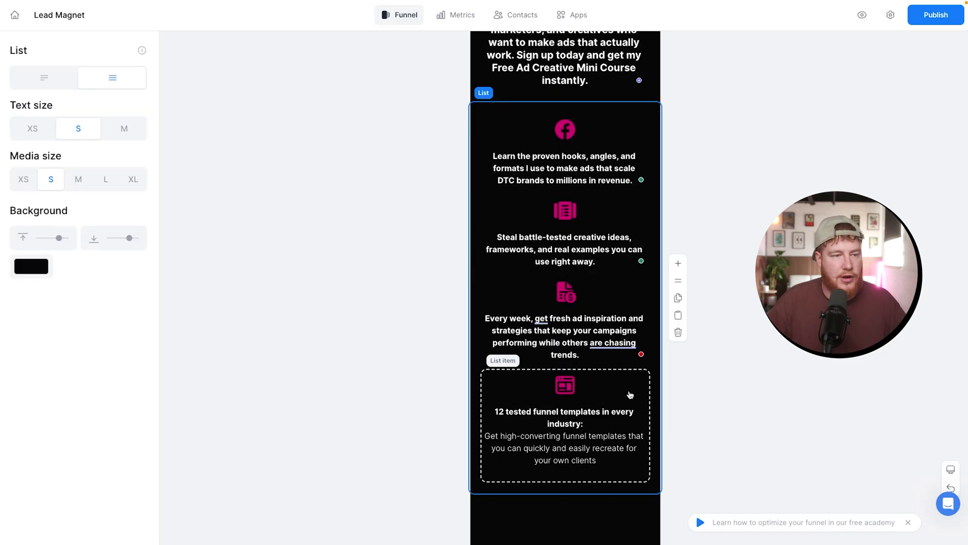
pyautogui.click(630, 394)
pyautogui.click(666, 441)
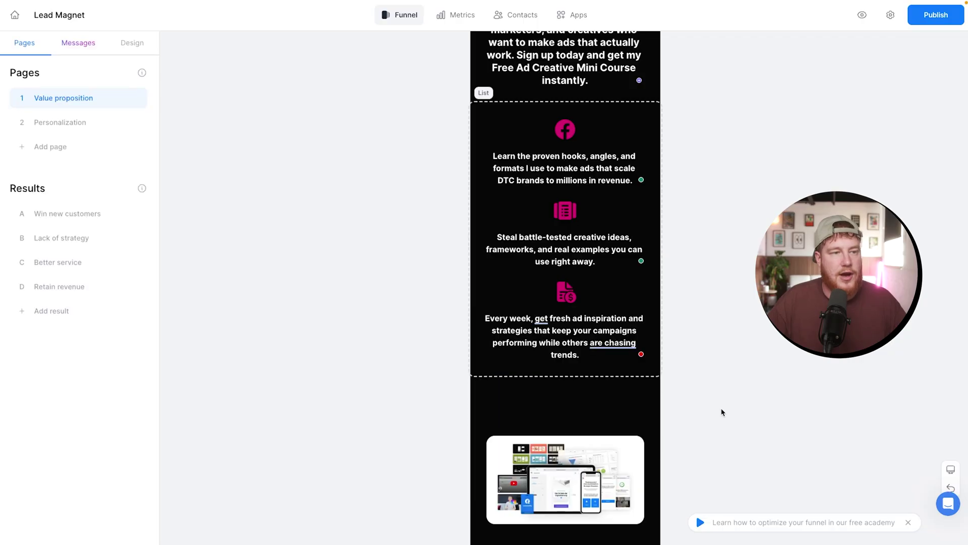
# - Set the Facebook icon's color in the first list item to the white theme color
pyautogui.click(577, 134)
pyautogui.click(31, 134)
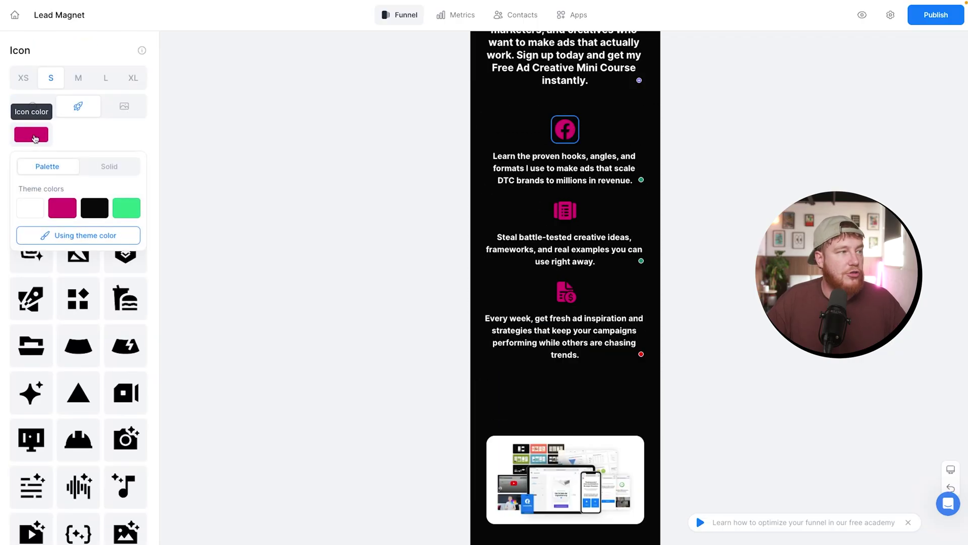
pyautogui.click(30, 207)
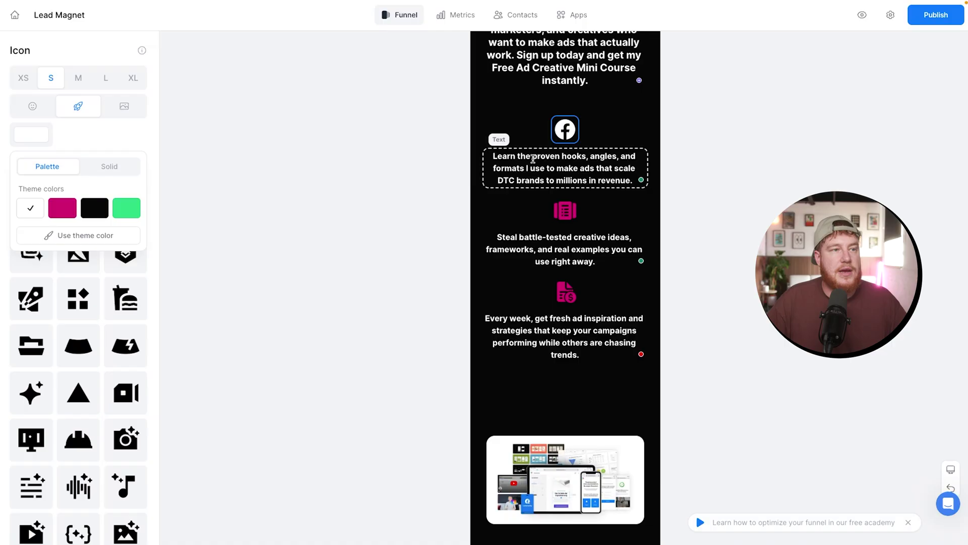
# - Color the second list item's icon white and replace it with the filled head icon with a brain pattern
pyautogui.click(567, 215)
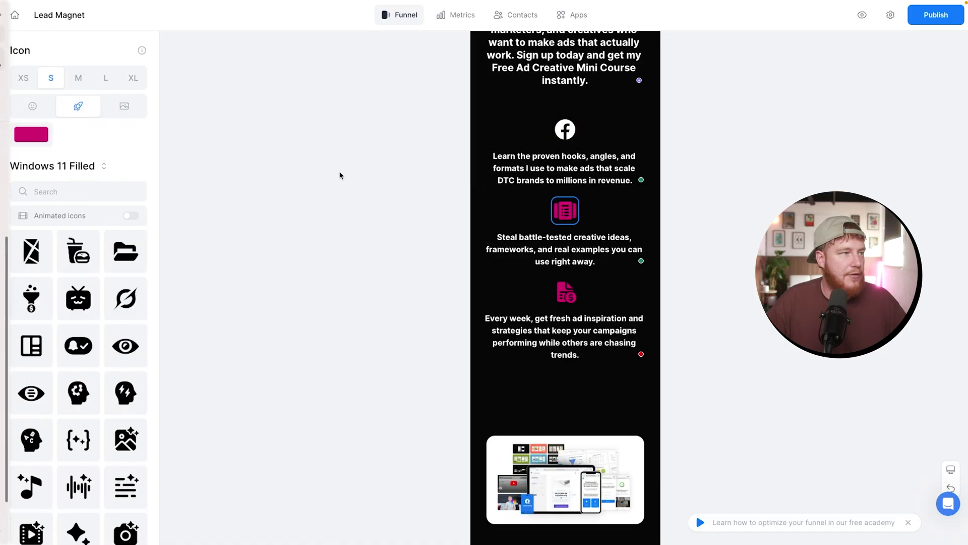
pyautogui.click(36, 134)
pyautogui.click(30, 207)
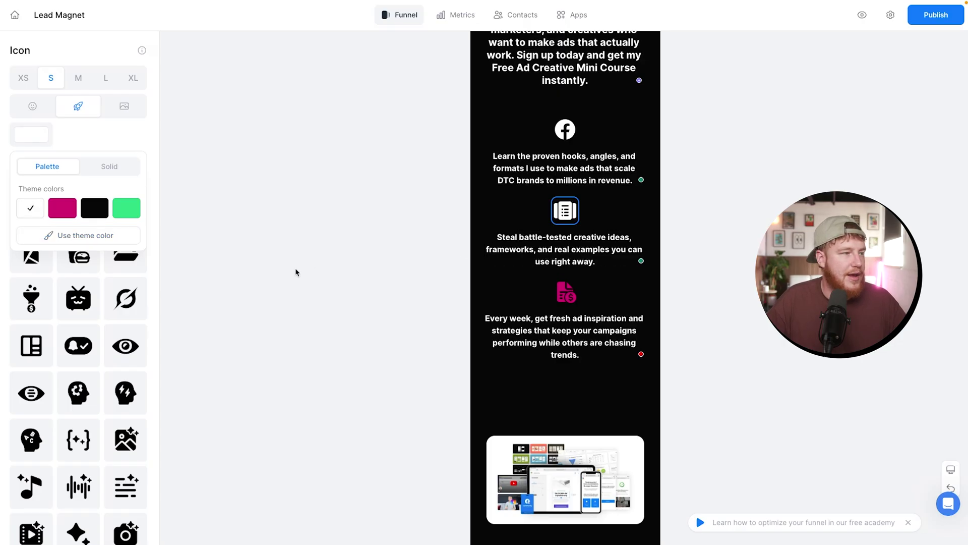
pyautogui.scroll(-1, 126, 354)
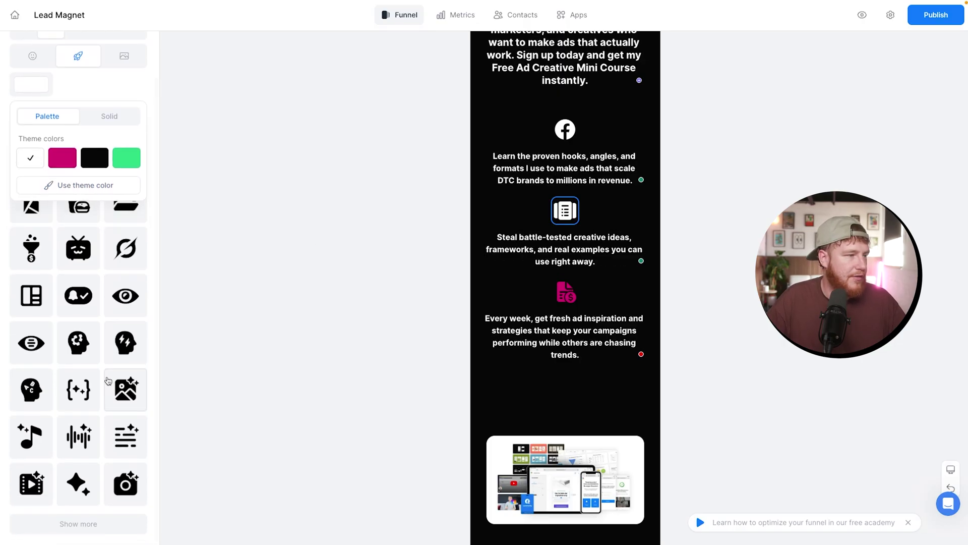
pyautogui.click(78, 342)
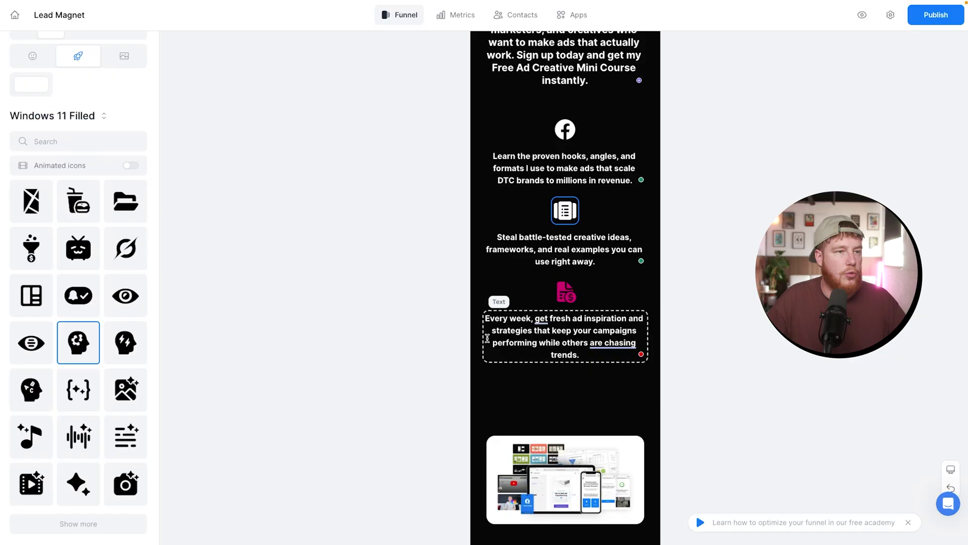
# - Search the icons for "date", give the third list item a calendar icon with dots and color it white
pyautogui.click(568, 293)
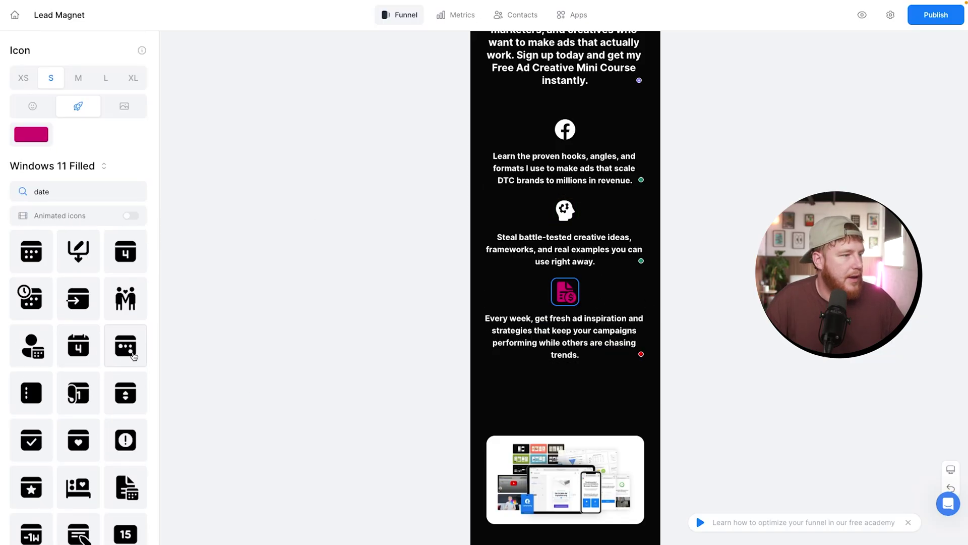
pyautogui.click(126, 346)
pyautogui.click(31, 134)
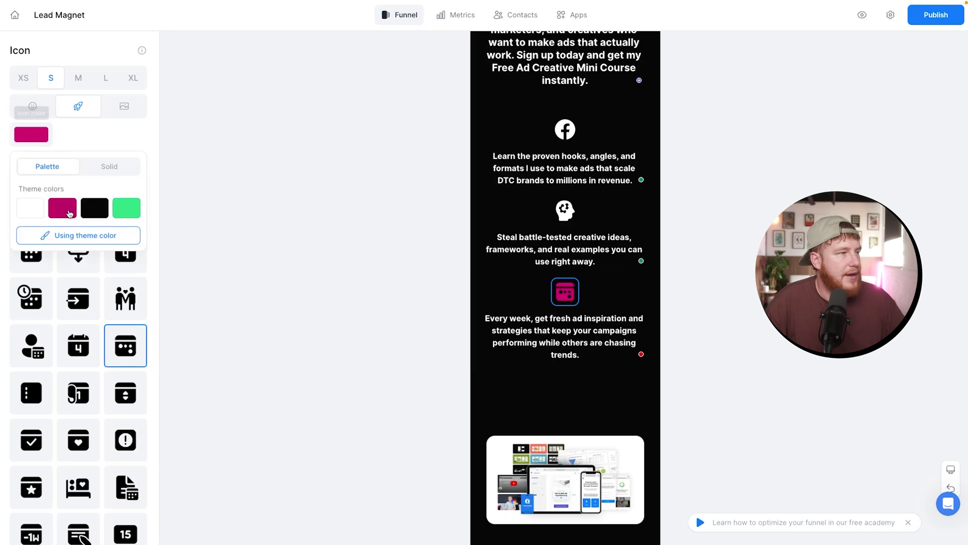
pyautogui.click(30, 208)
pyautogui.click(733, 286)
# - Delete the device mockup image below the benefits list
pyautogui.scroll(2, 498, 212)
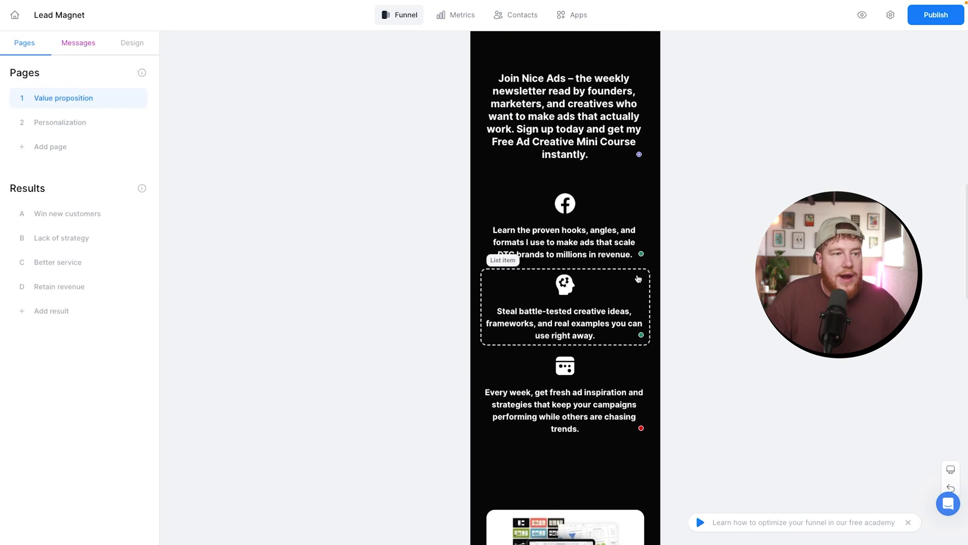
pyautogui.scroll(-5, 504, 218)
pyautogui.click(600, 308)
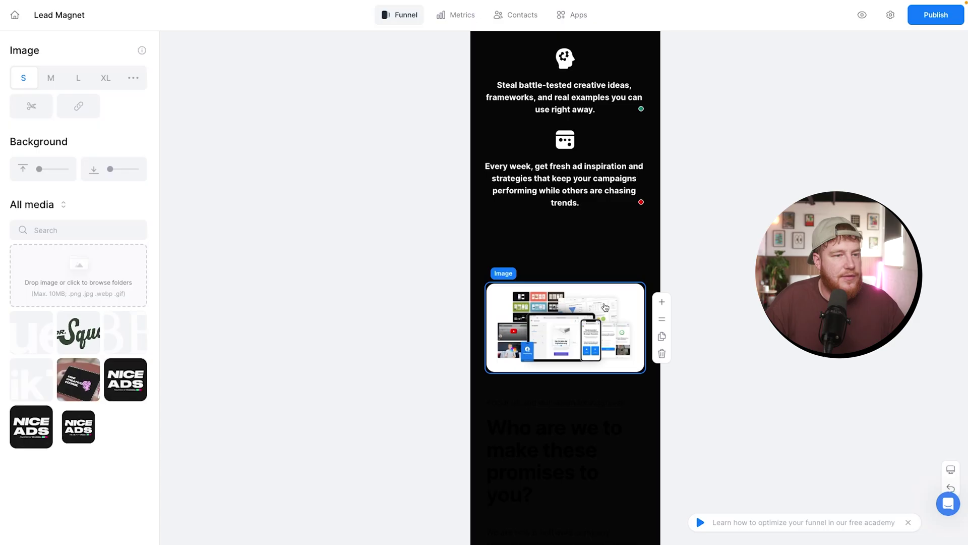
pyautogui.click(659, 351)
# - Browse the interactive and basic blocks that can be added to the empty column below the benefits list
pyautogui.click(599, 239)
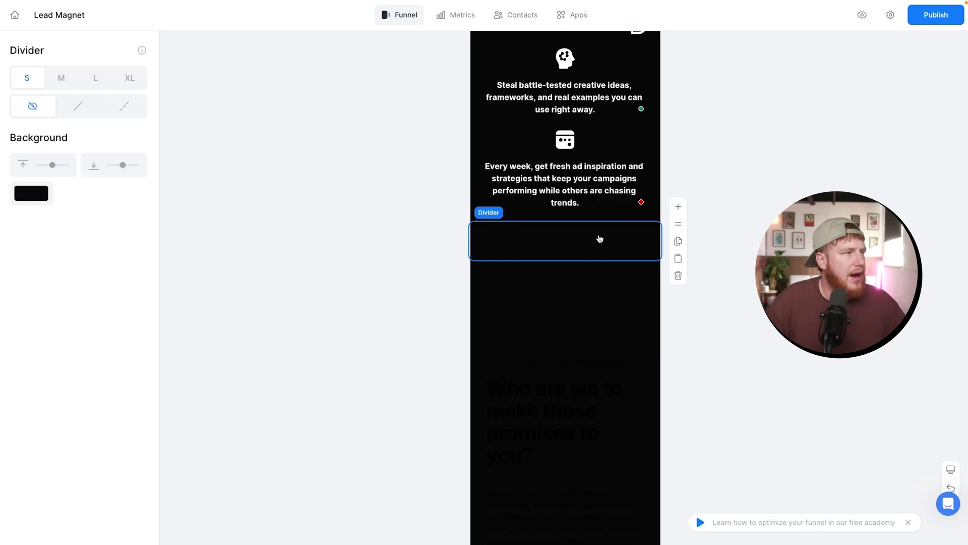
pyautogui.click(611, 296)
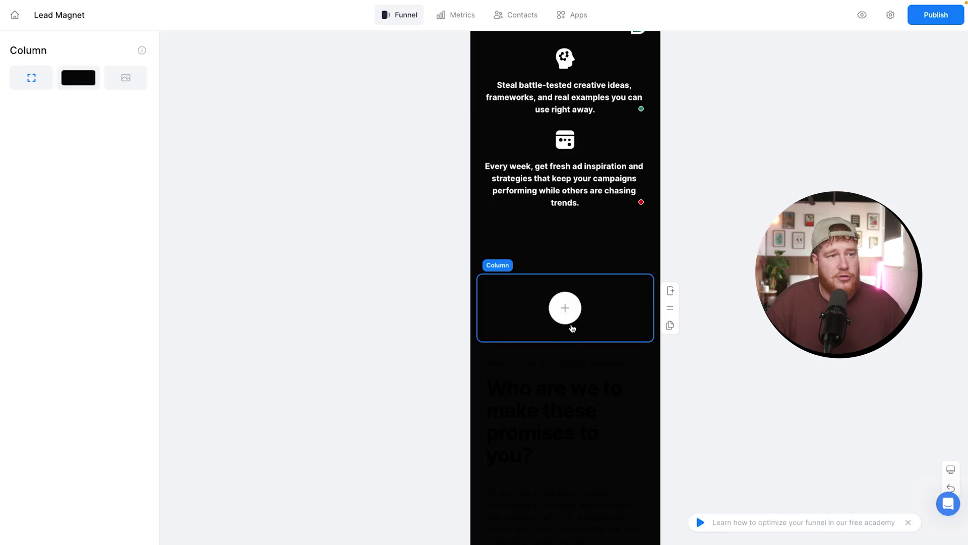
pyautogui.click(565, 308)
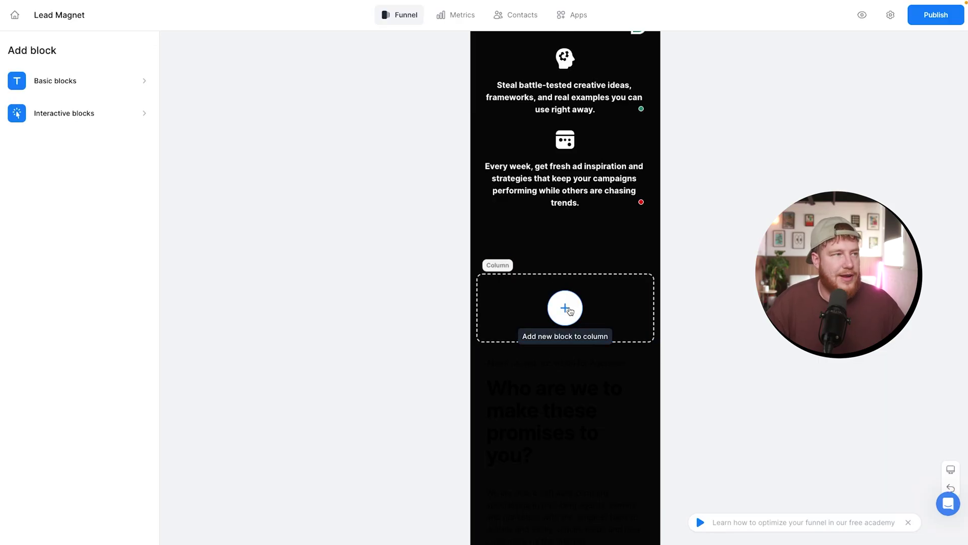
pyautogui.moveTo(100, 104)
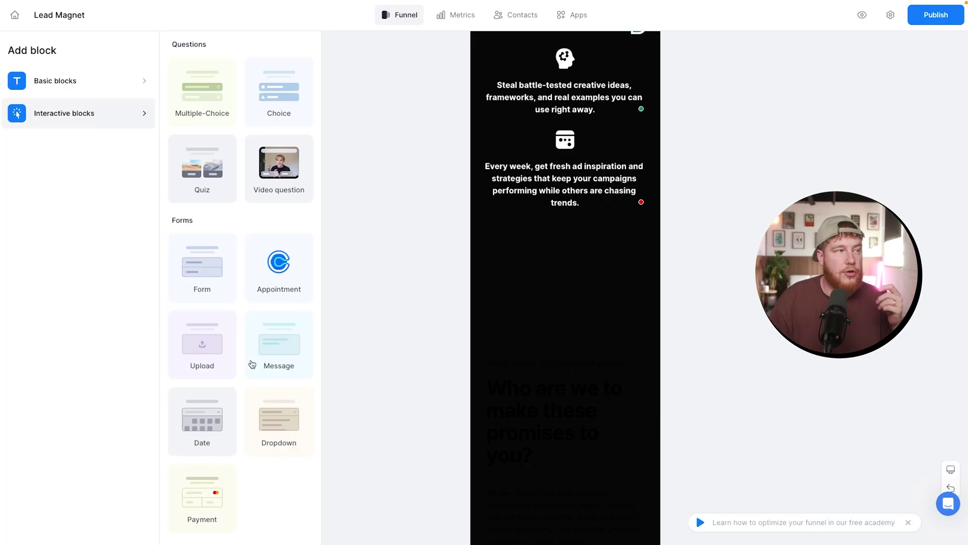
pyautogui.click(125, 77)
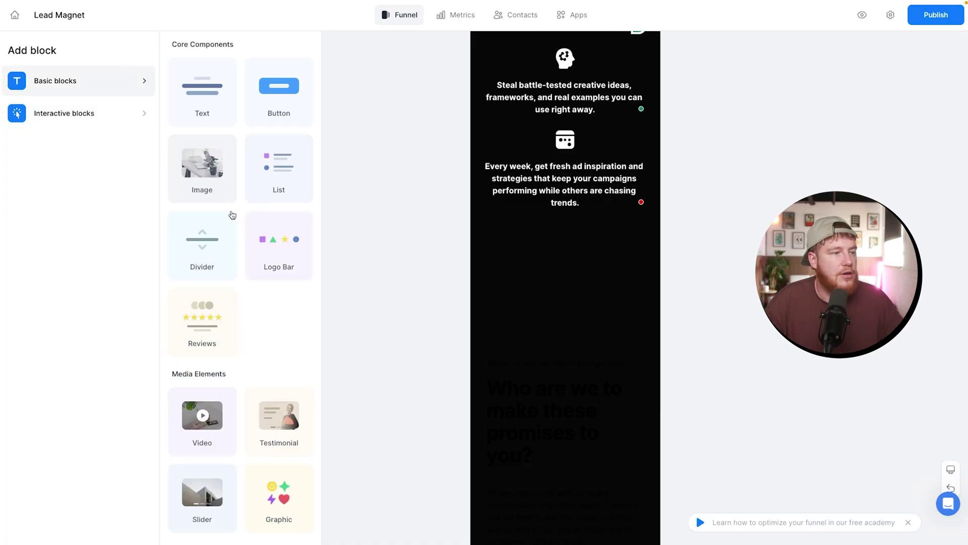
pyautogui.scroll(-5, 236, 285)
pyautogui.scroll(-2, 236, 285)
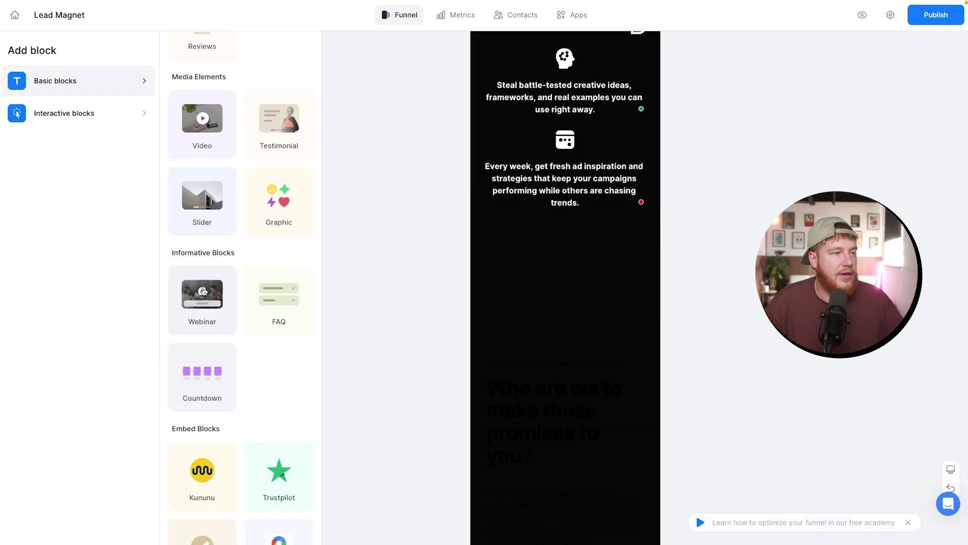
pyautogui.scroll(-3, 277, 323)
pyautogui.scroll(10, 282, 343)
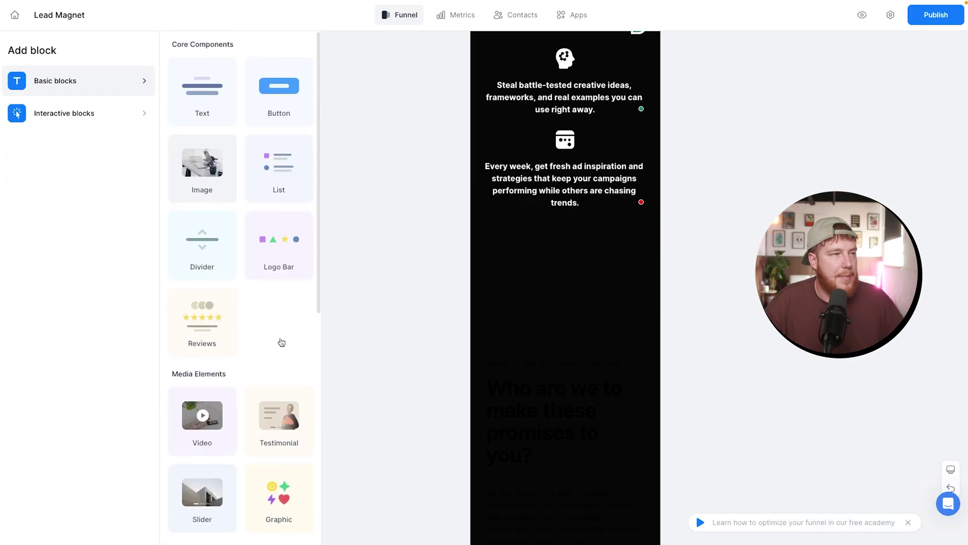
pyautogui.click(403, 313)
# - Set the font color of the "About us and our vision for Agencies" text to white
pyautogui.scroll(-2, 514, 351)
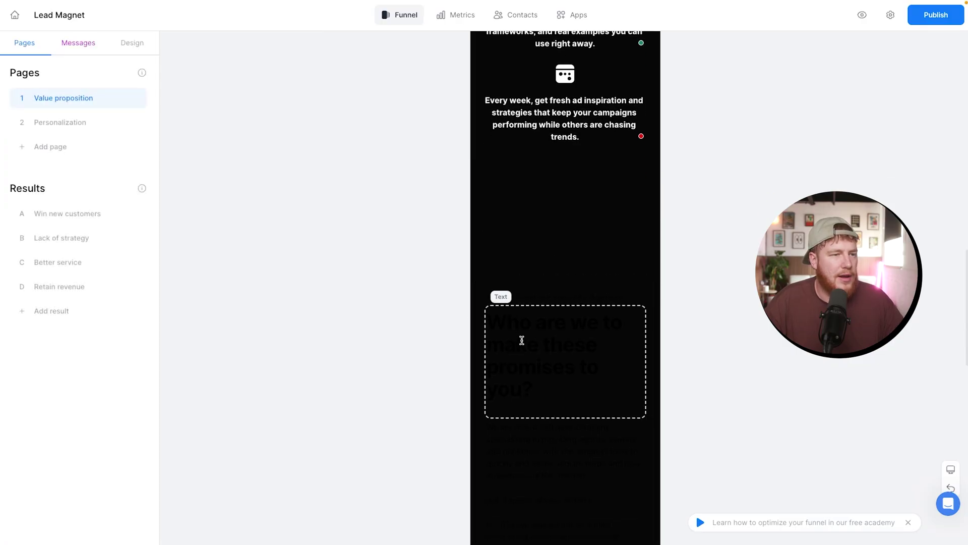
pyautogui.click(533, 289)
pyautogui.click(78, 134)
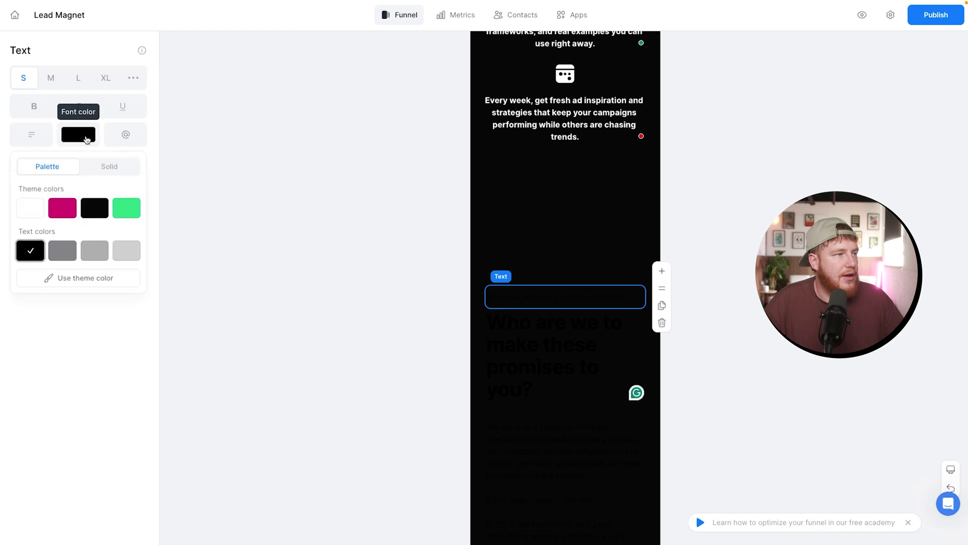
pyautogui.click(30, 208)
# - Delete the "About us and our vision for Agencies" line, the "Who are we to make these promises to you?" heading and the body text below
pyautogui.scroll(-4, 488, 291)
pyautogui.click(531, 218)
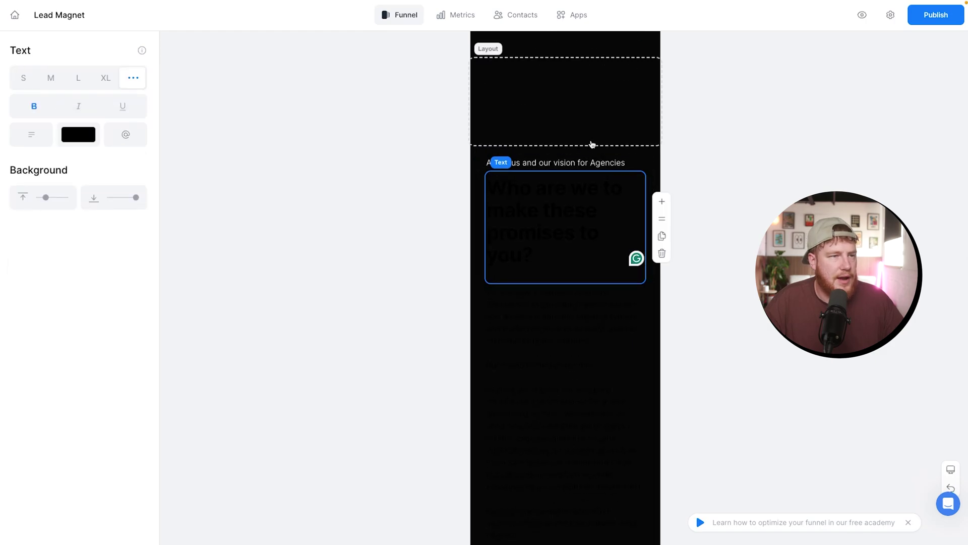
pyautogui.click(592, 149)
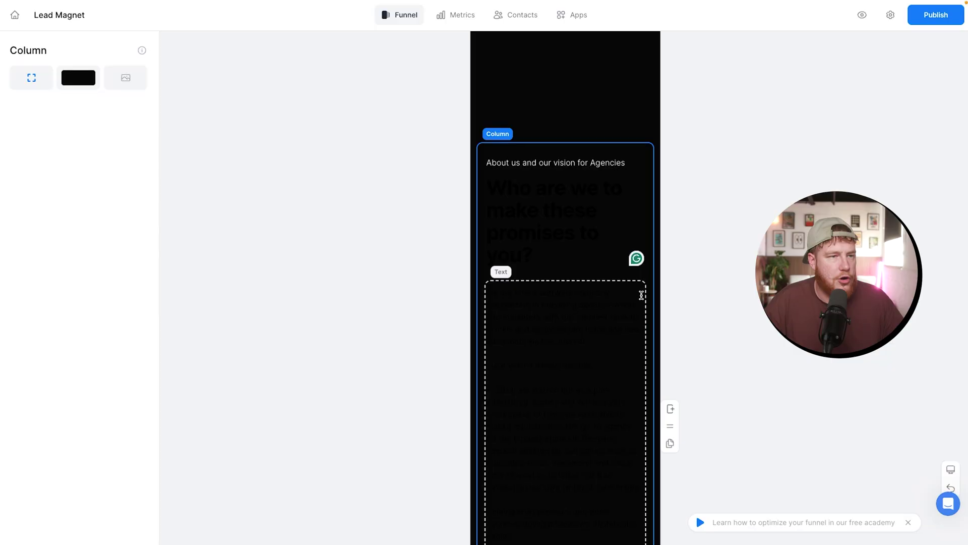
pyautogui.click(579, 161)
pyautogui.click(660, 188)
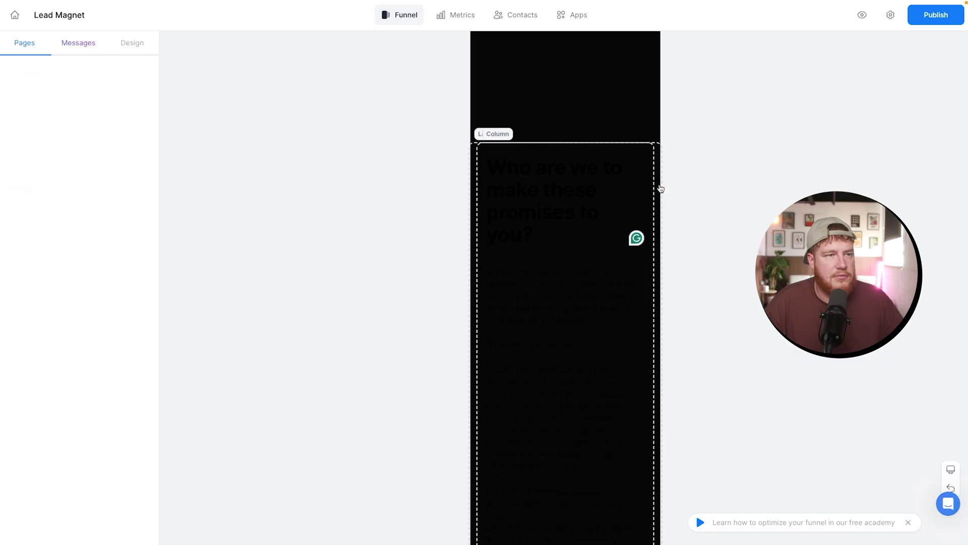
pyautogui.click(572, 178)
pyautogui.click(659, 232)
pyautogui.click(595, 212)
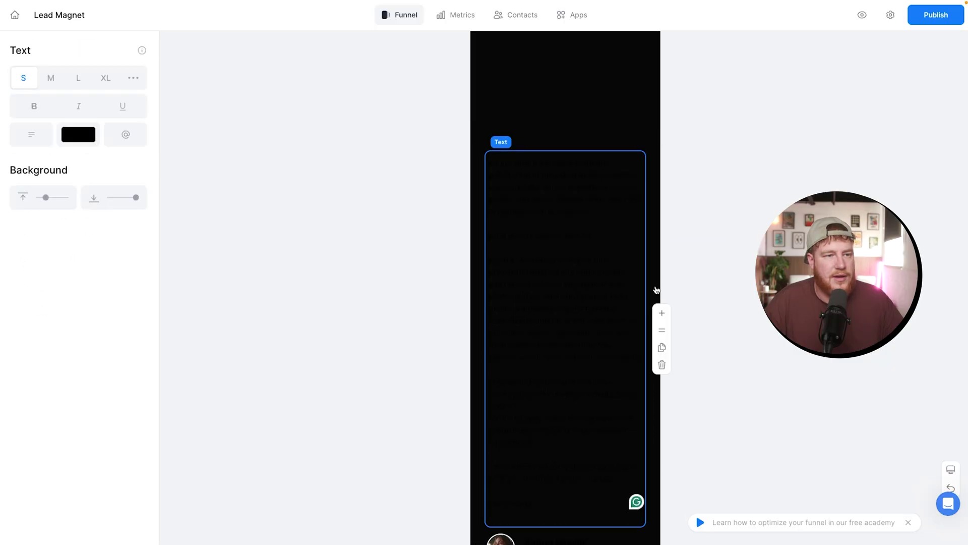
pyautogui.click(662, 365)
# - Delete the single-avatar review block and the empty divider above the star rating
pyautogui.click(577, 159)
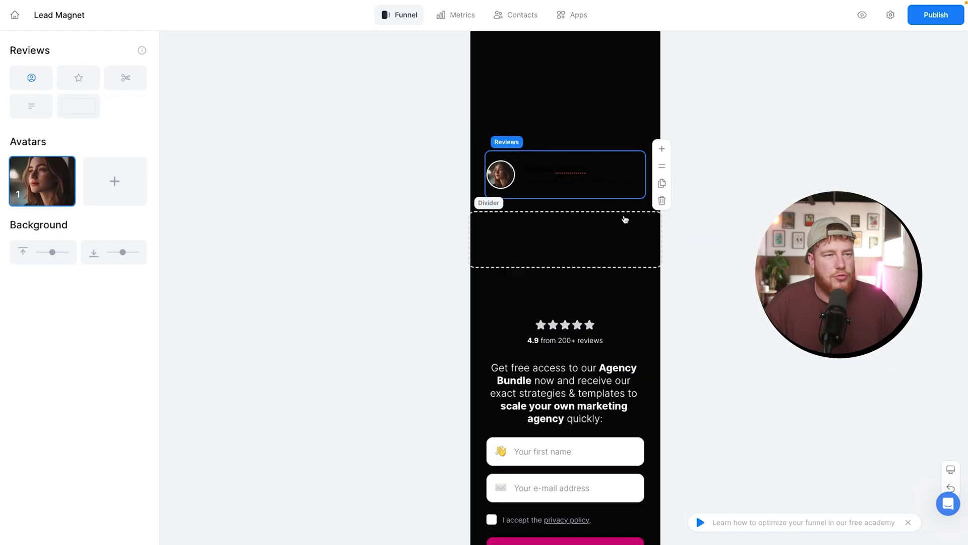
pyautogui.click(662, 201)
pyautogui.click(589, 242)
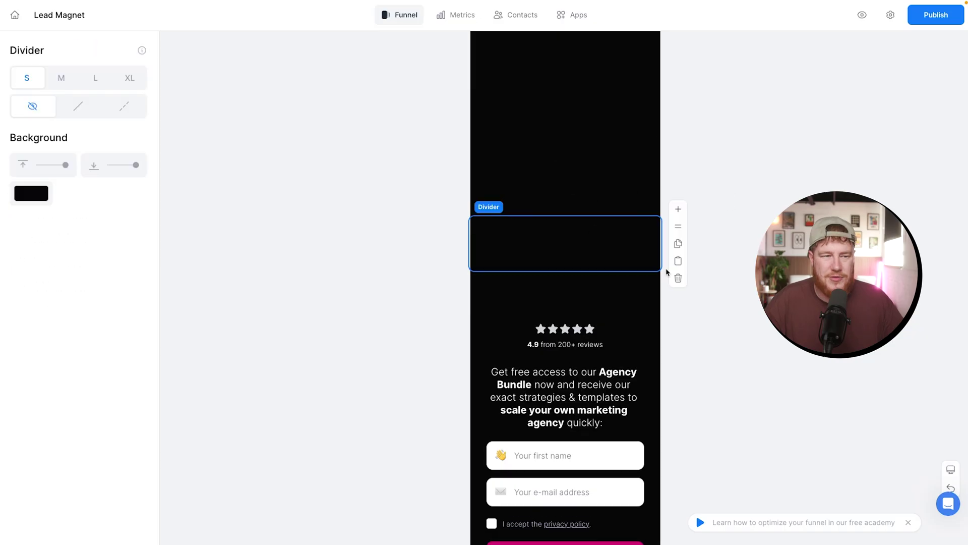
pyautogui.click(678, 278)
# - Set the color of the review stars above the lower sign-up form to the theme green
pyautogui.click(599, 277)
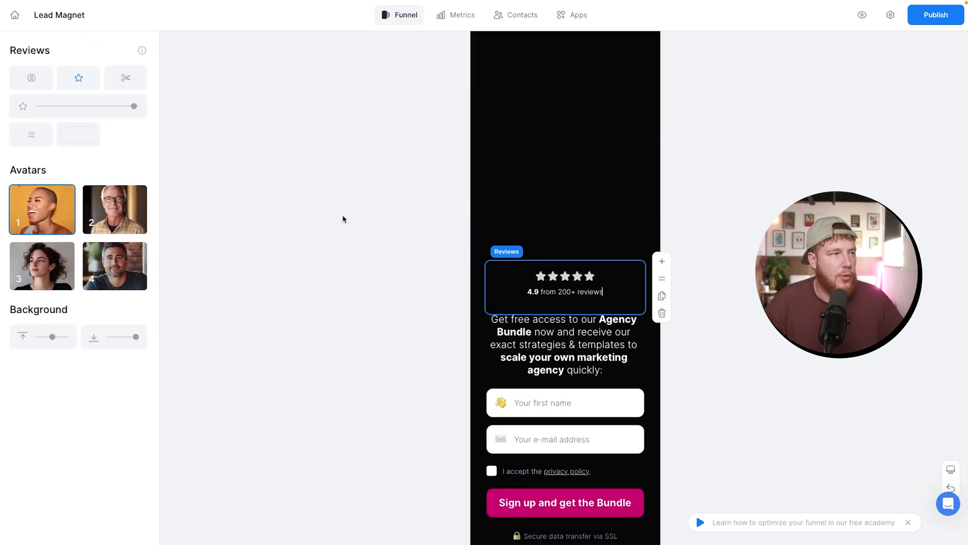
pyautogui.click(78, 134)
pyautogui.click(170, 210)
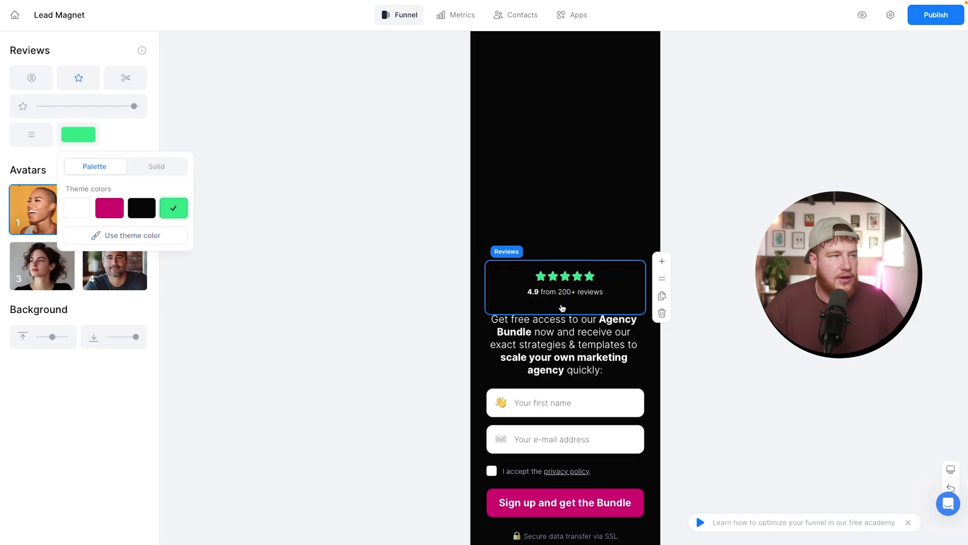
pyautogui.click(290, 210)
pyautogui.click(570, 294)
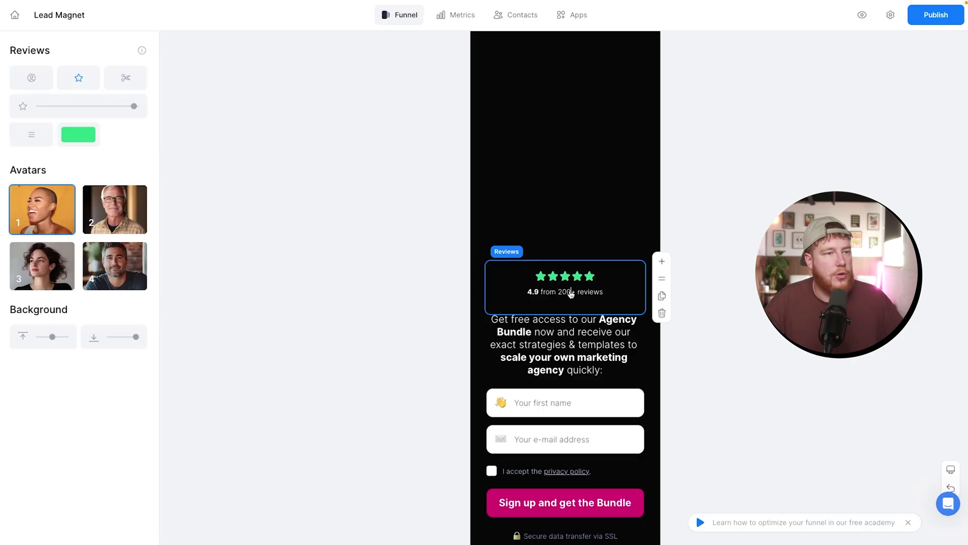
pyautogui.scroll(-2, 554, 308)
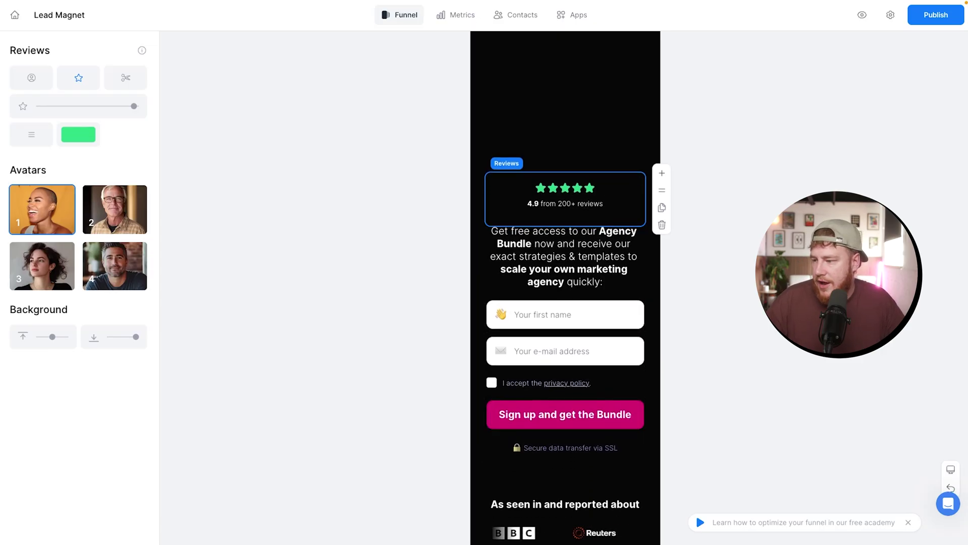
pyautogui.click(572, 204)
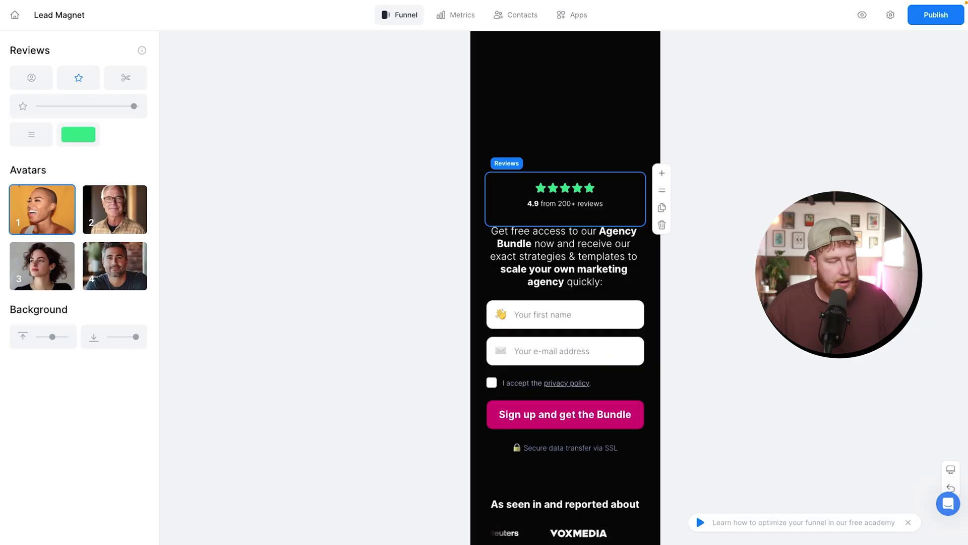
# - Replace the lower form's headline with "Stop guessing. Start making ads that win." and color its privacy policy consent text white
pyautogui.tripleClick(586, 269)
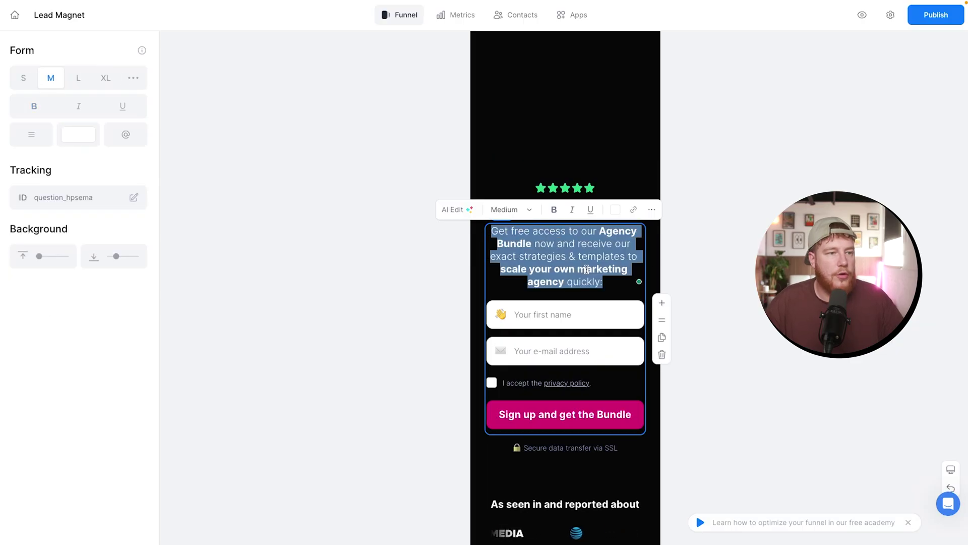
pyautogui.write('Stop guessing. Start making ads that win.')
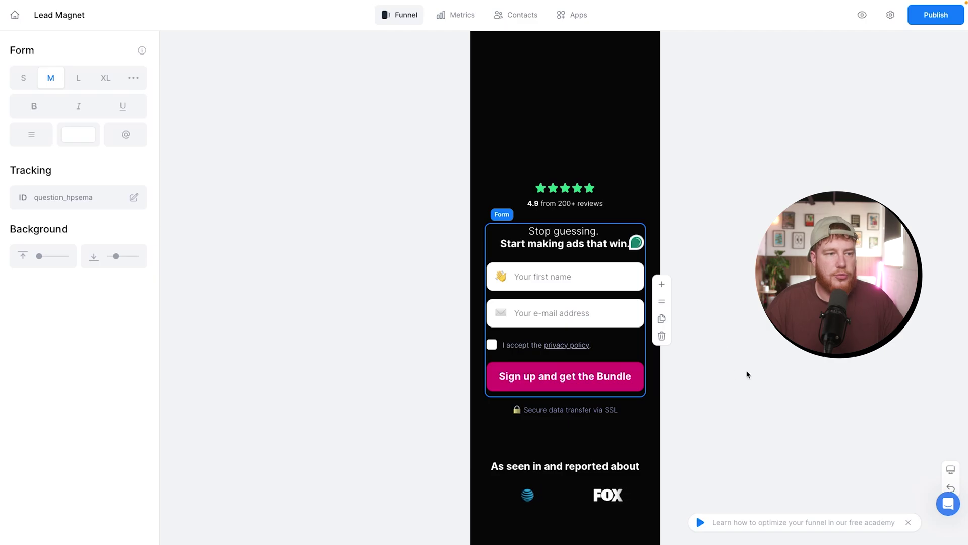
pyautogui.tripleClick(545, 343)
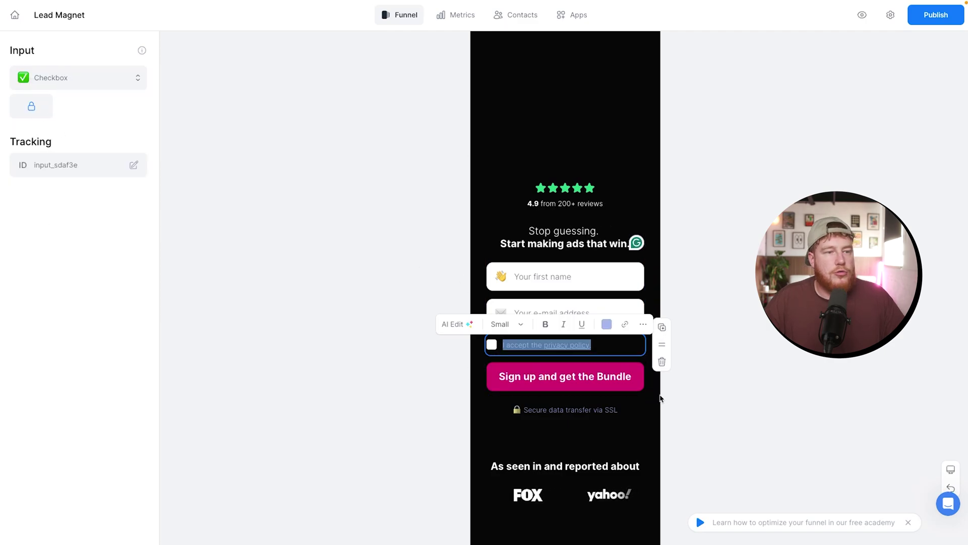
pyautogui.click(606, 324)
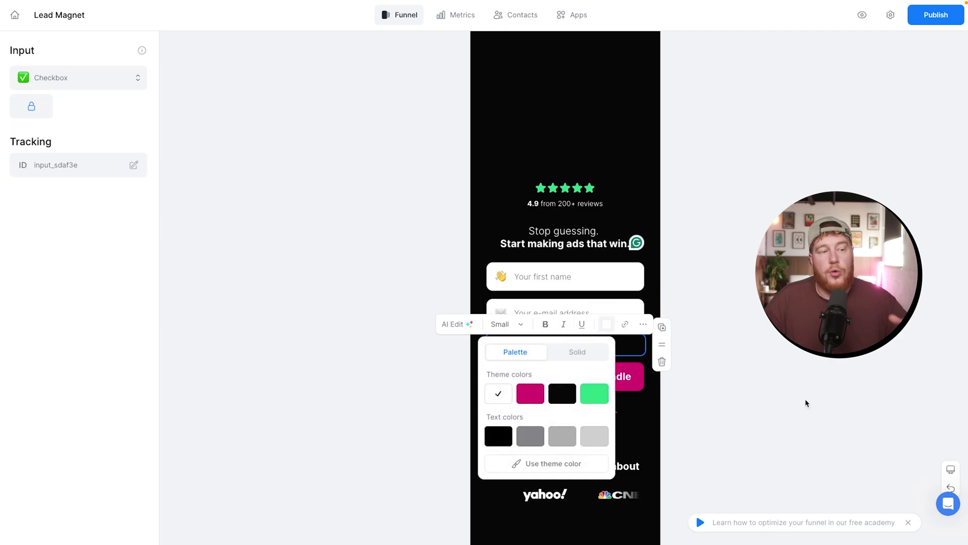
pyautogui.press('Escape')
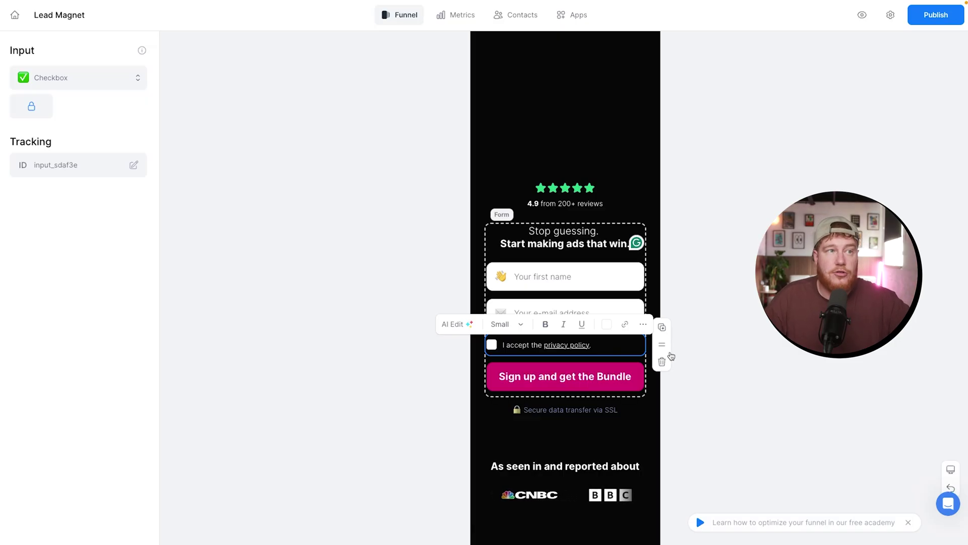
# - Change the lower form's button label to "Sign up and get the course"
pyautogui.click(563, 384)
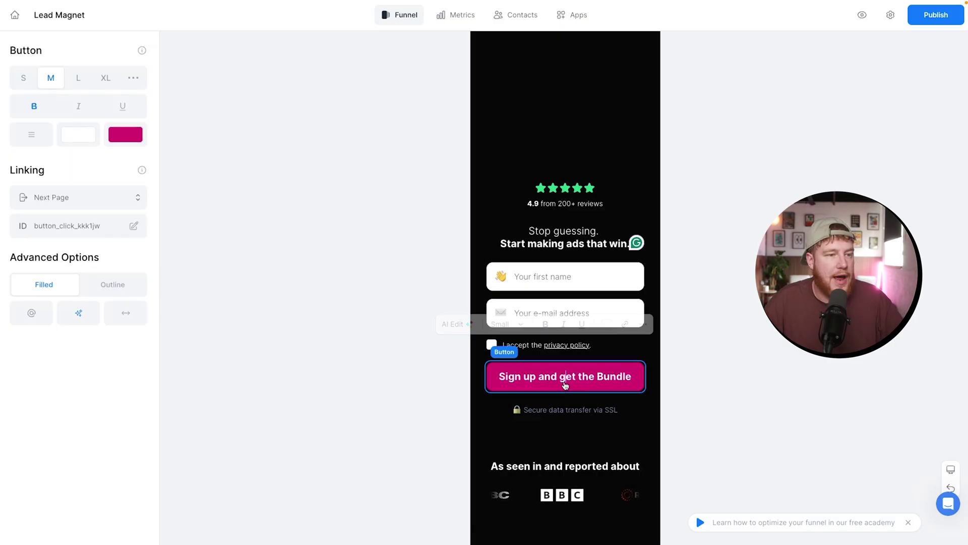
pyautogui.doubleClick(608, 382)
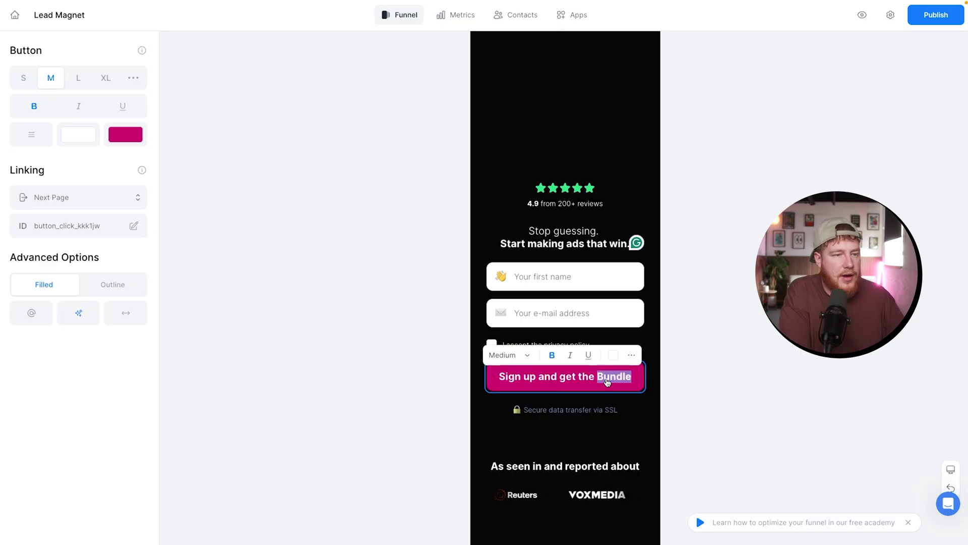
pyautogui.write('course')
# - Set the "Secure data transfer via SSL" text below the lower form to white
pyautogui.tripleClick(565, 409)
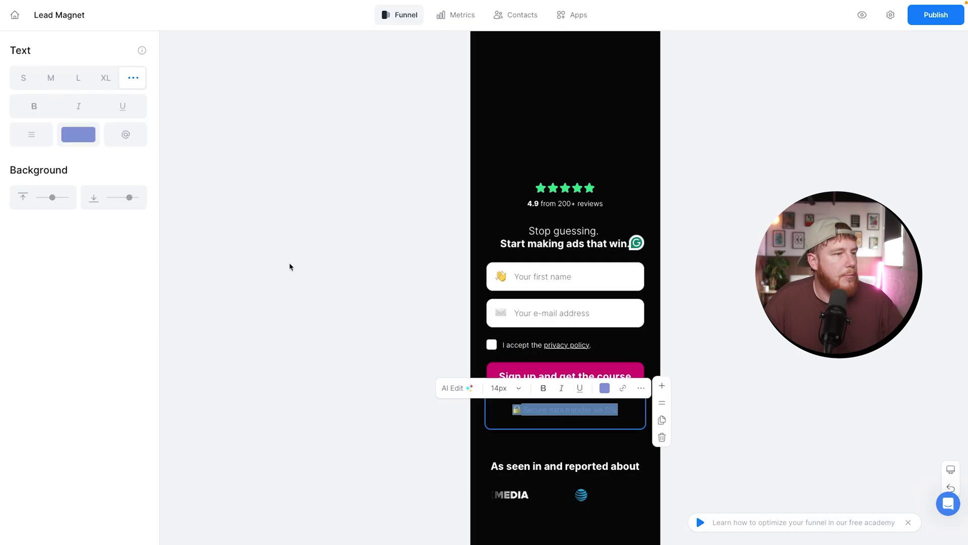
pyautogui.click(605, 387)
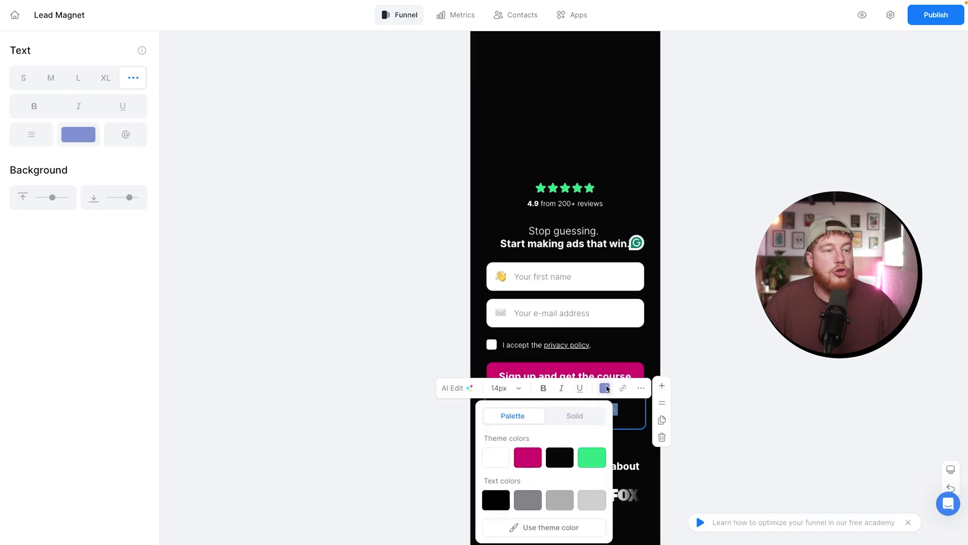
pyautogui.click(500, 455)
# - Delete the press logo bar and its "As seen in and reported about" heading, including the section that held them
pyautogui.scroll(-3, 640, 353)
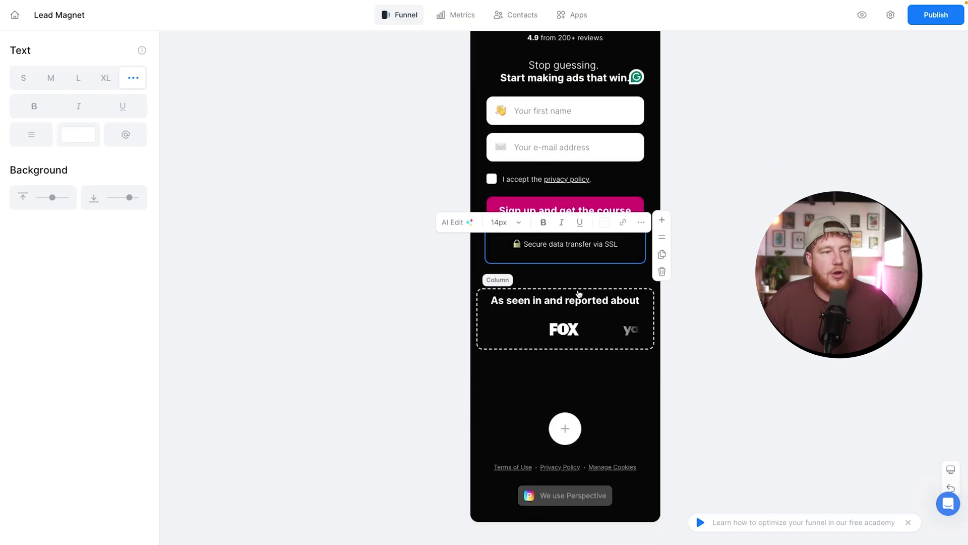
pyautogui.click(579, 295)
pyautogui.click(605, 328)
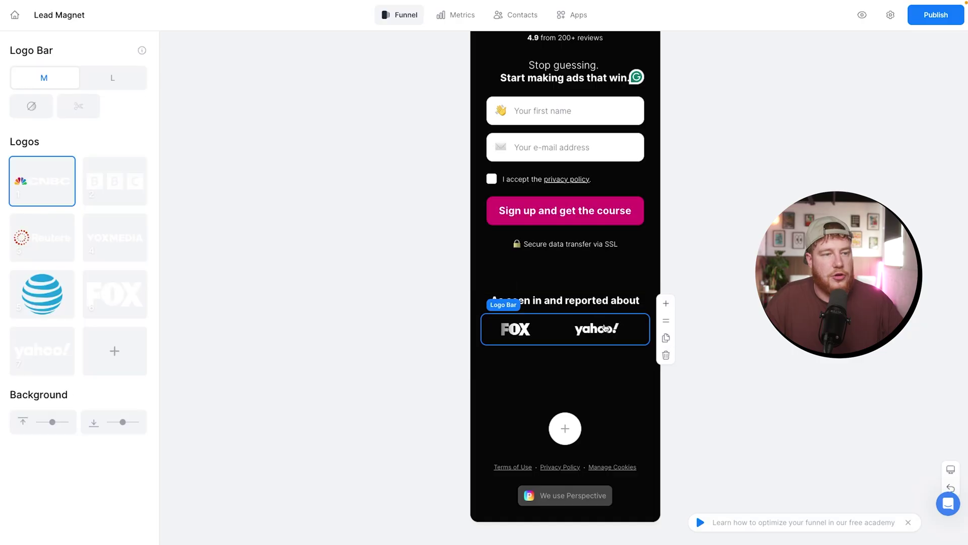
pyautogui.click(666, 354)
pyautogui.click(616, 324)
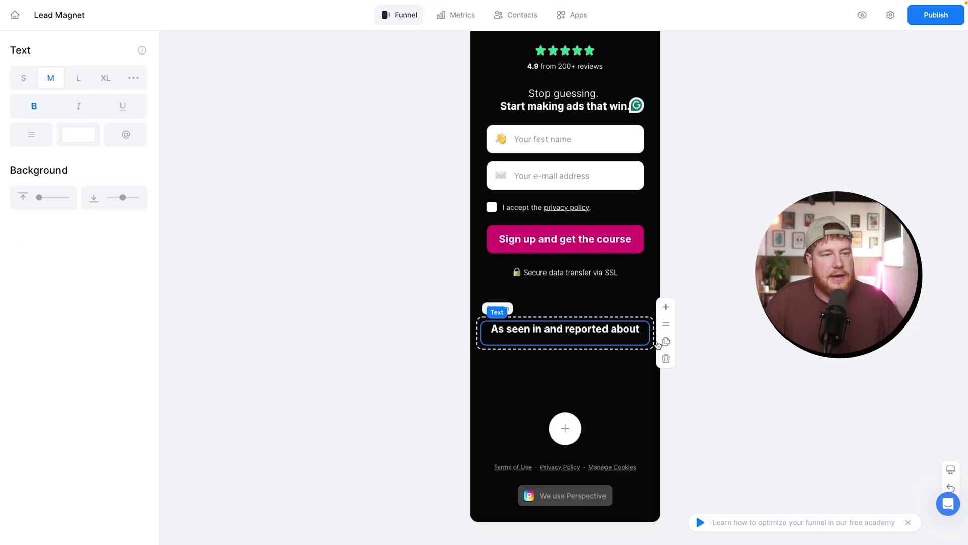
pyautogui.click(666, 358)
pyautogui.press('Delete')
# - Open the funnel preview and review the whole landing page in the mobile view
pyautogui.scroll(5, 653, 277)
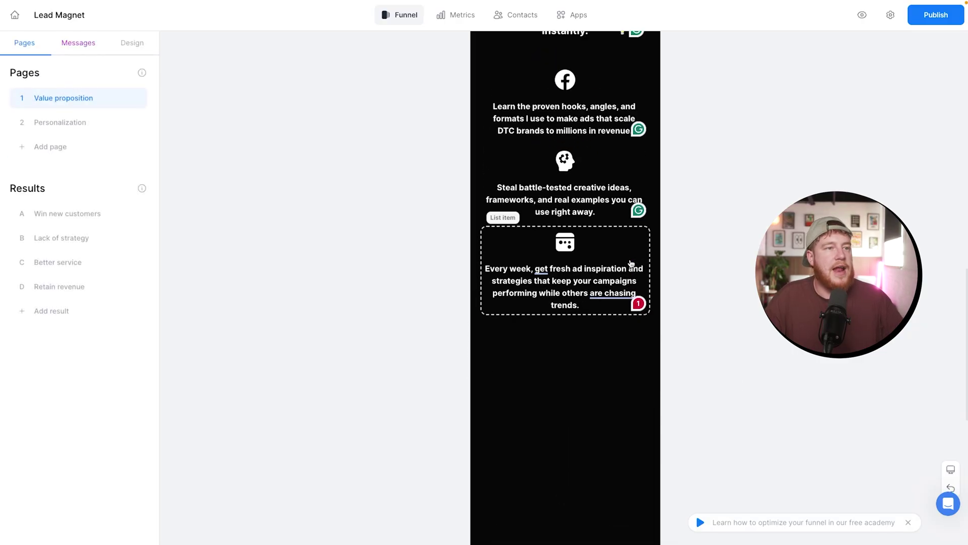
pyautogui.scroll(10, 630, 264)
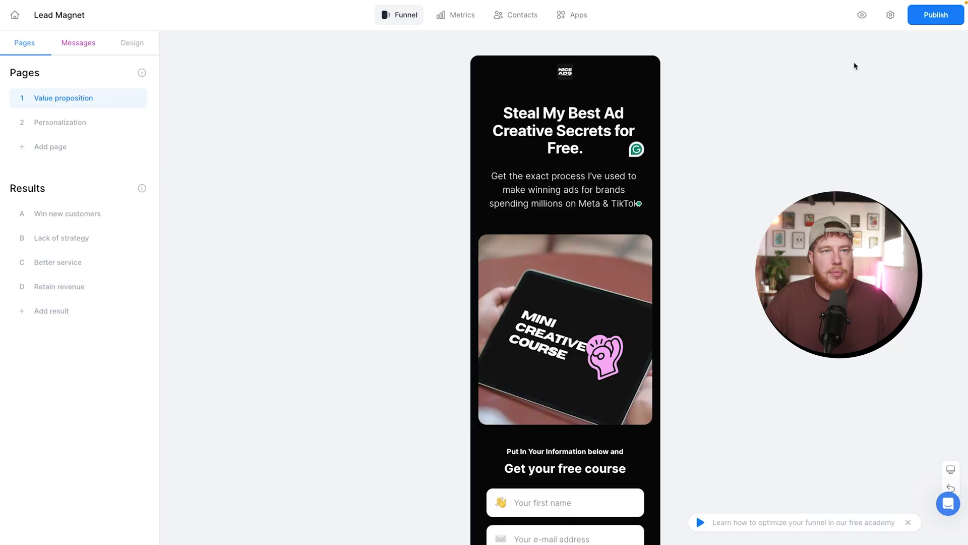
pyautogui.click(862, 16)
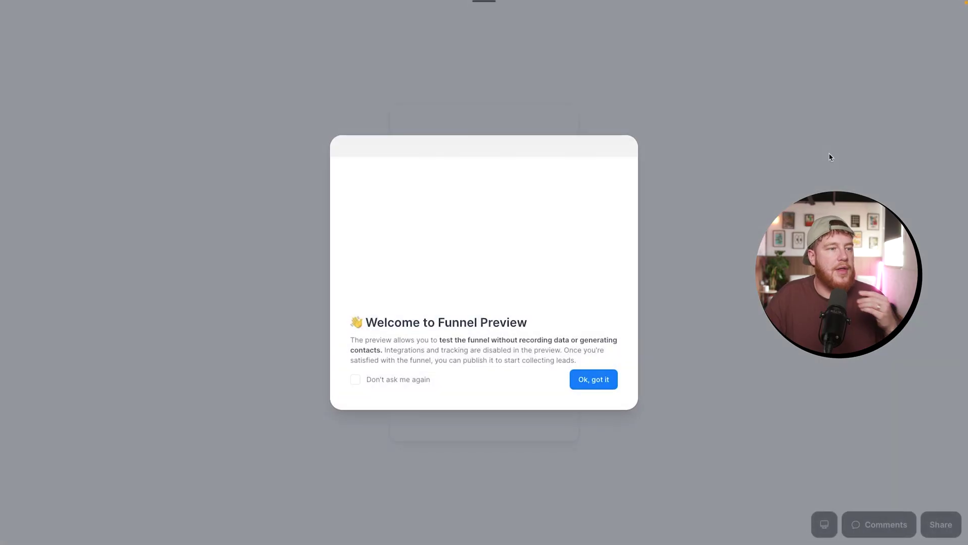
pyautogui.click(594, 380)
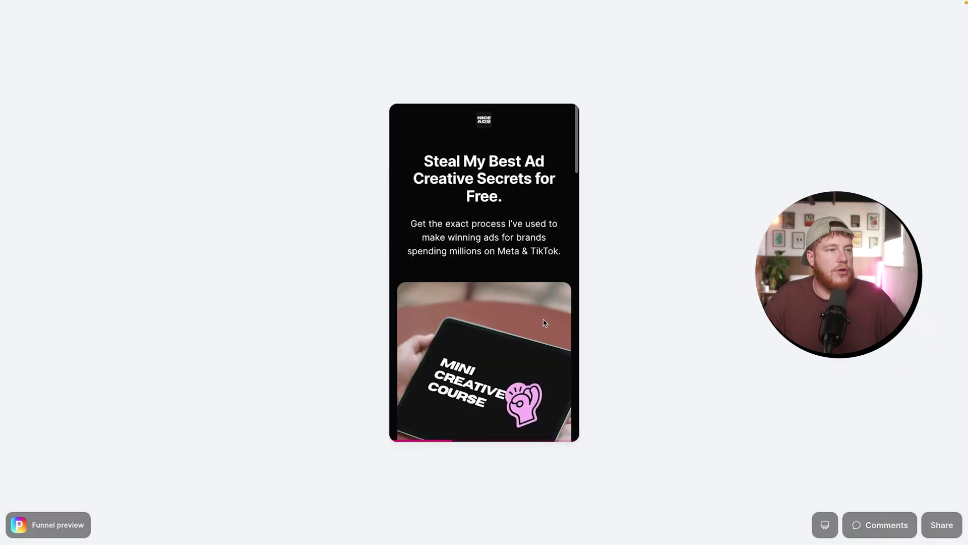
pyautogui.scroll(-7, 545, 322)
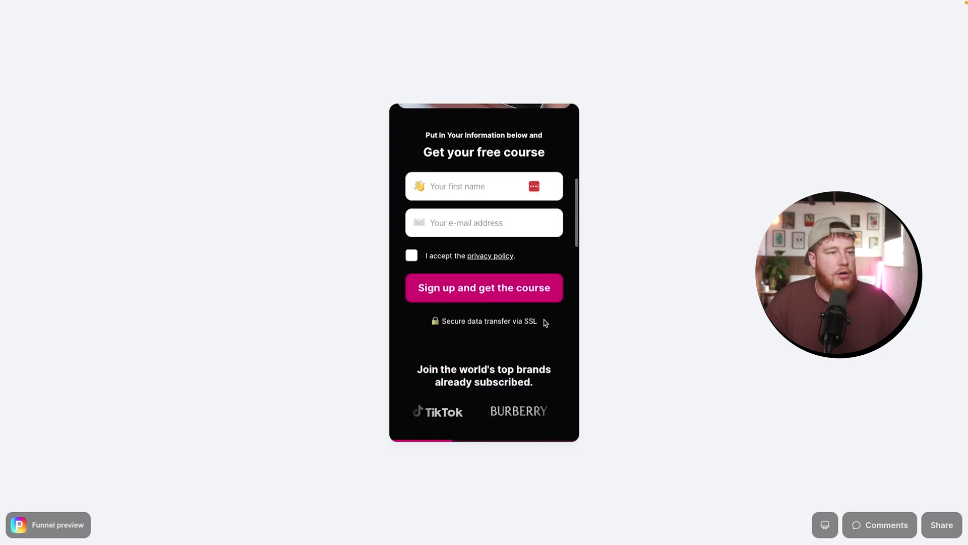
pyautogui.scroll(-7, 545, 322)
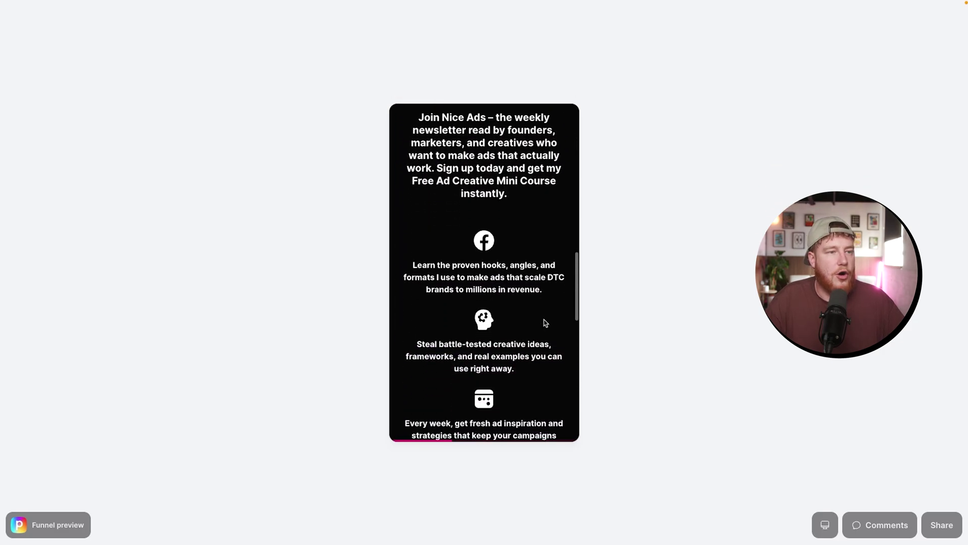
pyautogui.scroll(-7, 545, 323)
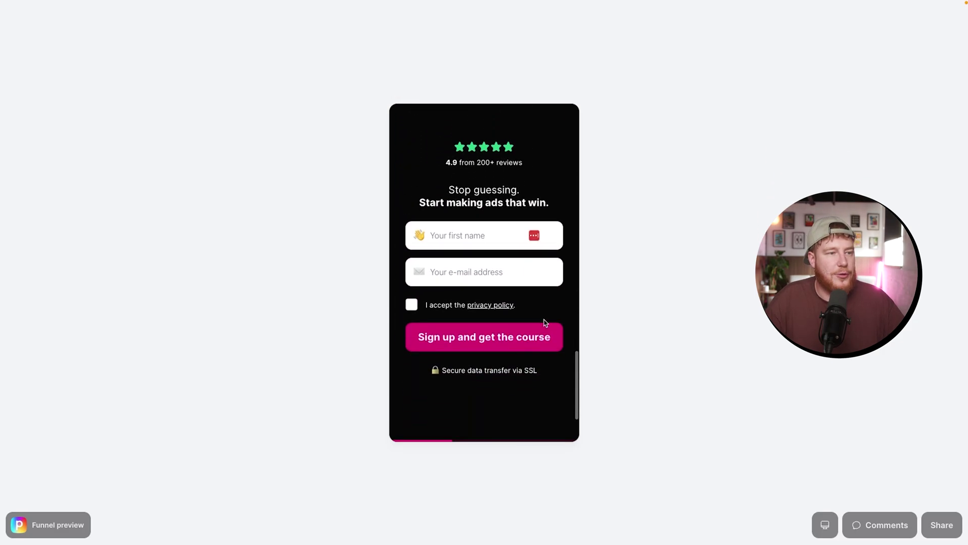
pyautogui.scroll(-2, 544, 323)
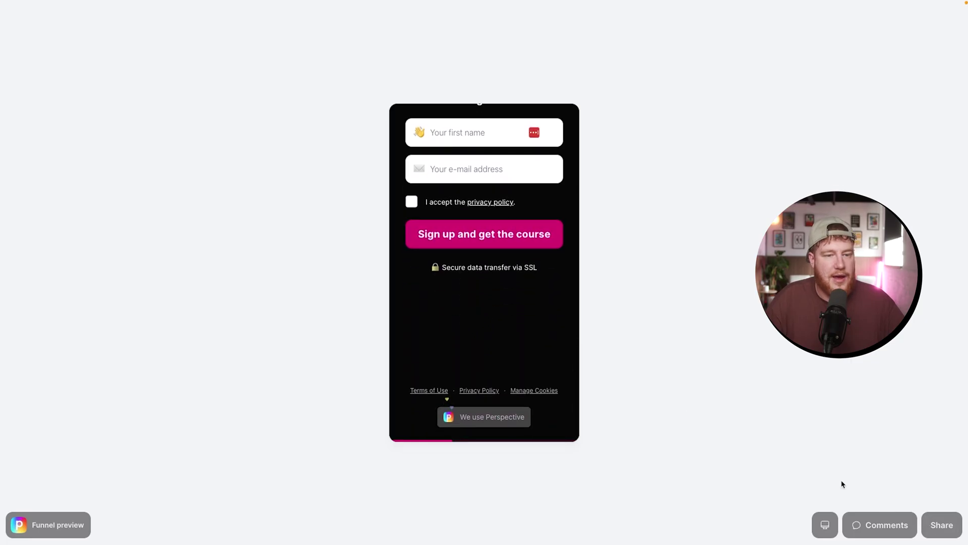
pyautogui.scroll(15, 569, 235)
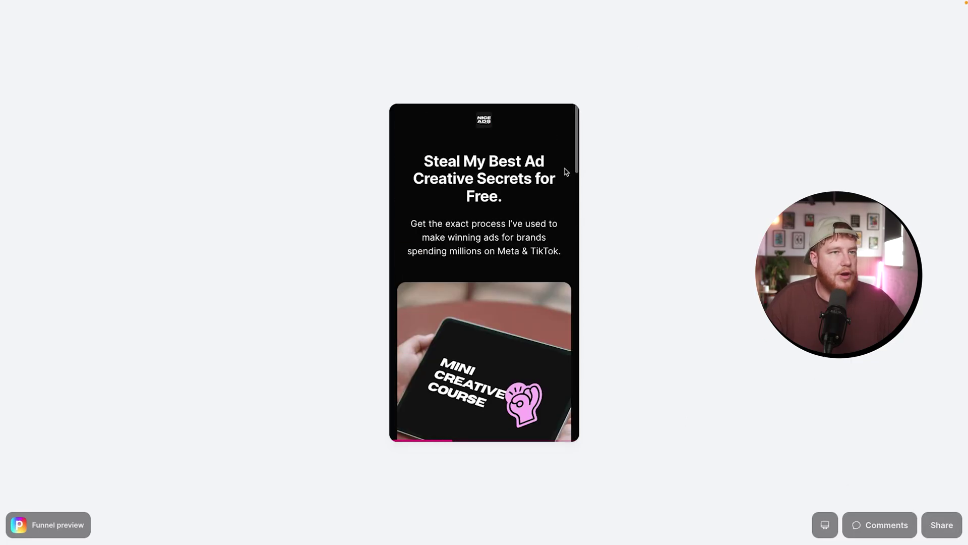
# - Check the landing page in the preview's desktop view, and return to the mobile view
pyautogui.click(827, 534)
pyautogui.scroll(-10, 789, 419)
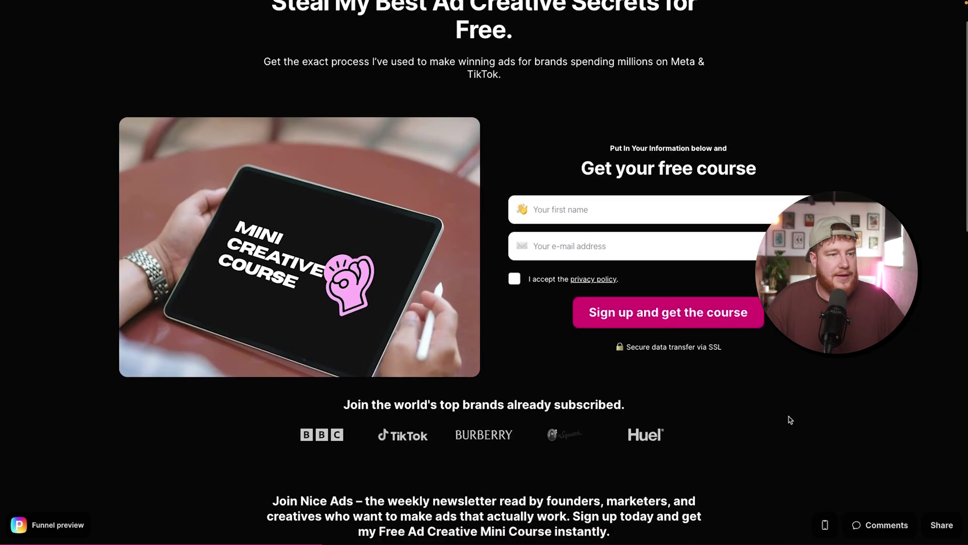
pyautogui.scroll(10, 789, 421)
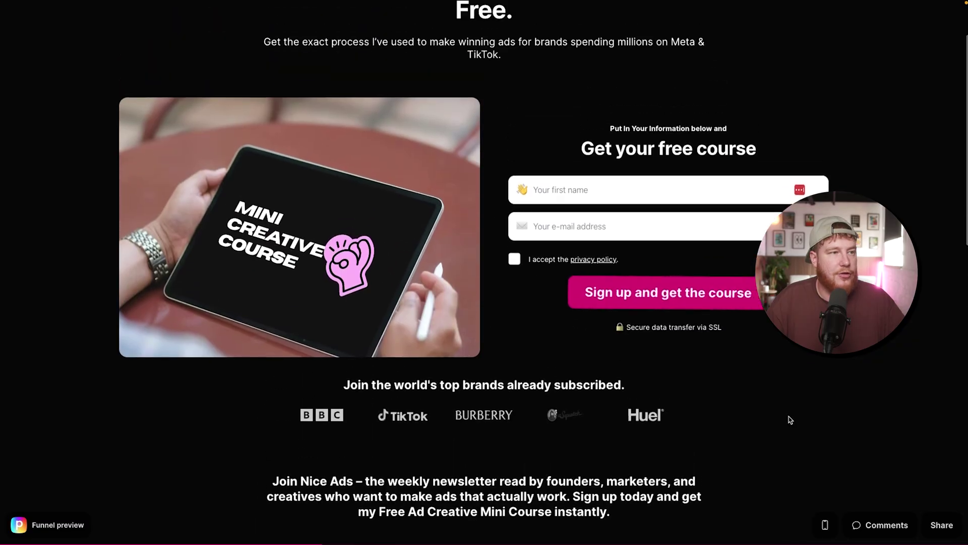
pyautogui.click(826, 525)
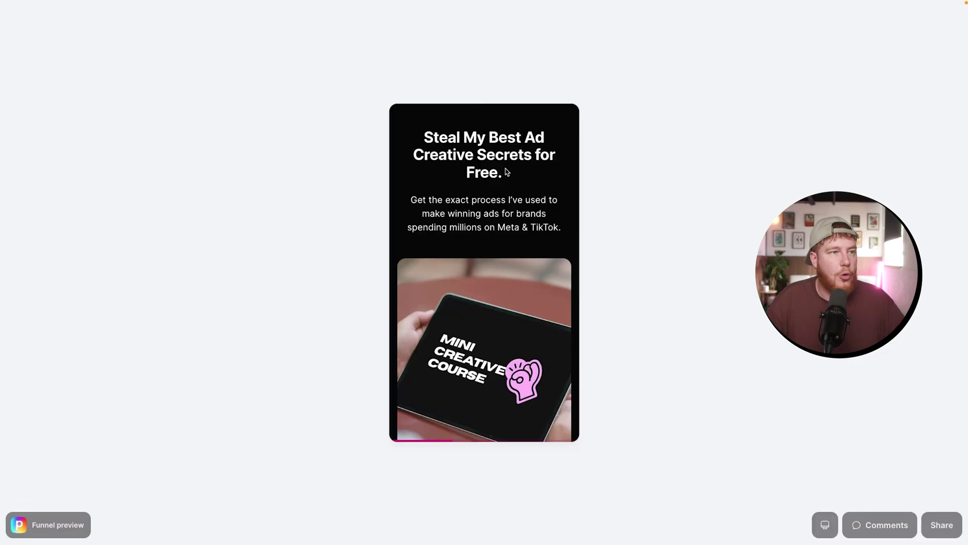
pyautogui.scroll(1, 504, 168)
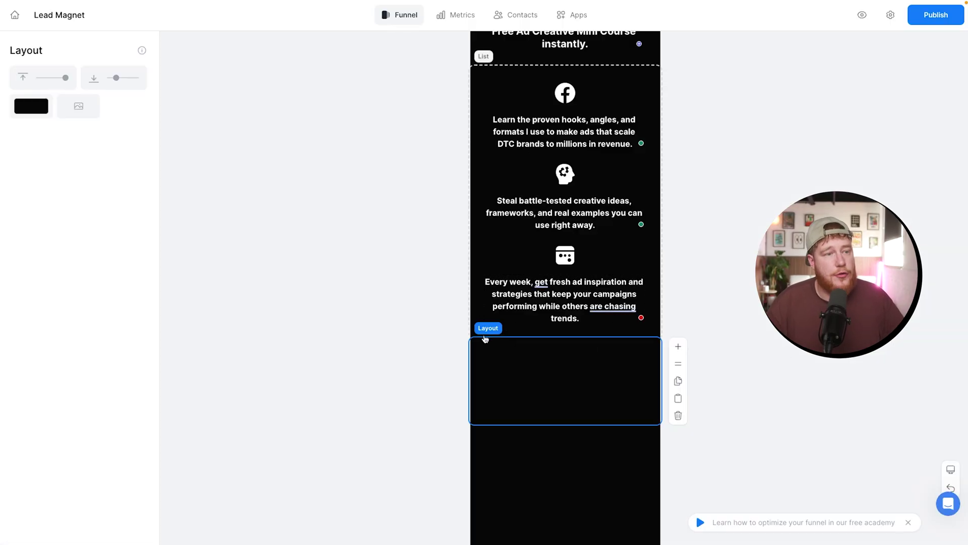
# - Delete the empty layout sections between the benefits list and the star rating in the funnel editor
pyautogui.click(677, 415)
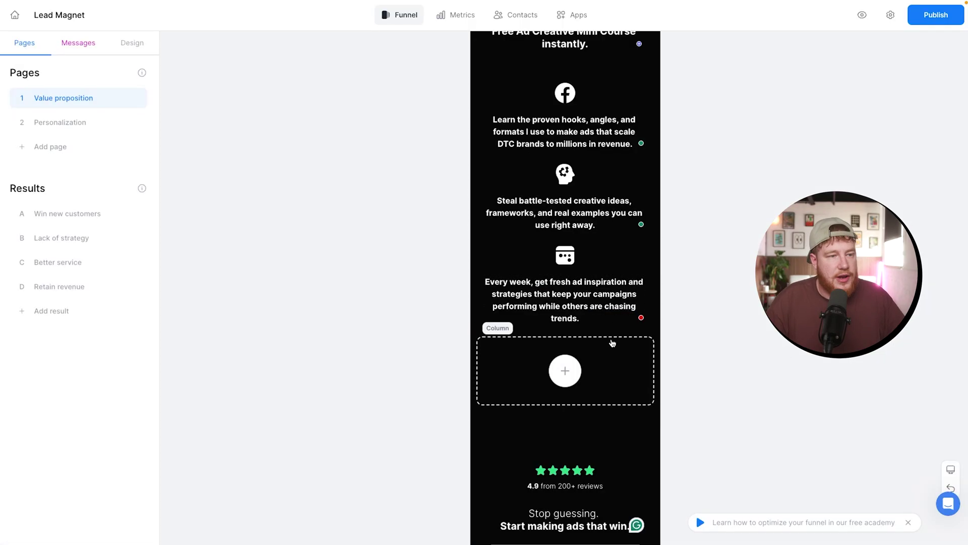
pyautogui.click(617, 344)
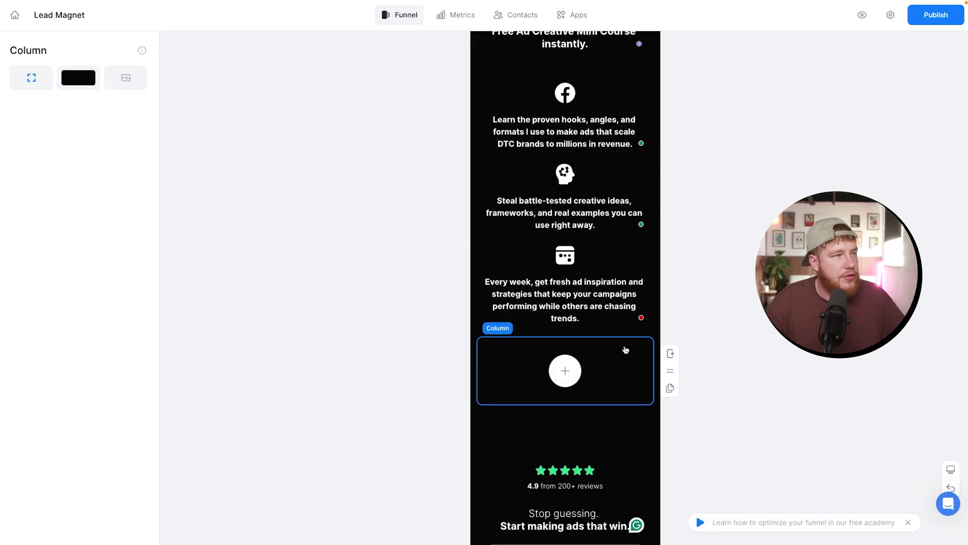
pyautogui.click(657, 398)
pyautogui.click(676, 407)
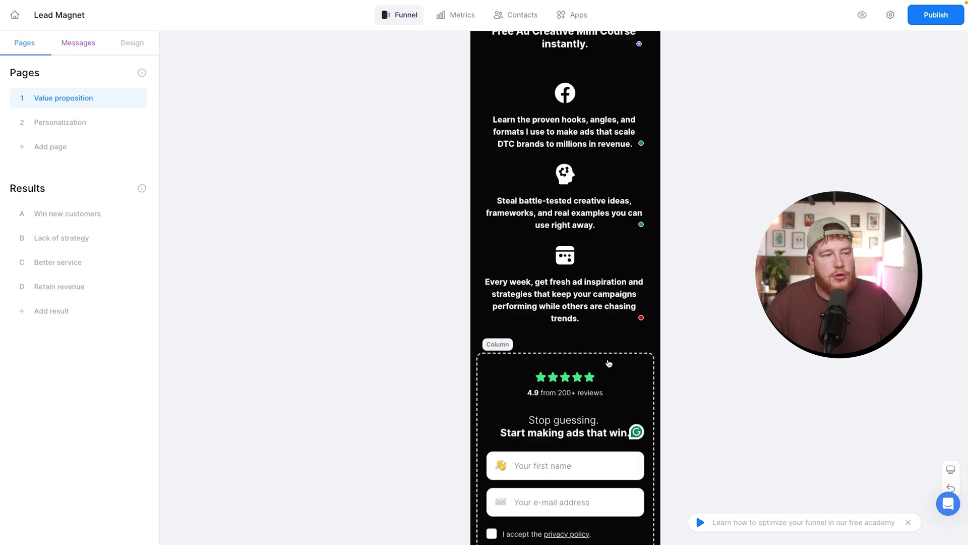
# - Delete the leftover dividers below the second sign-up form at the end of the landing page
pyautogui.scroll(-5, 609, 356)
pyautogui.scroll(-2, 608, 382)
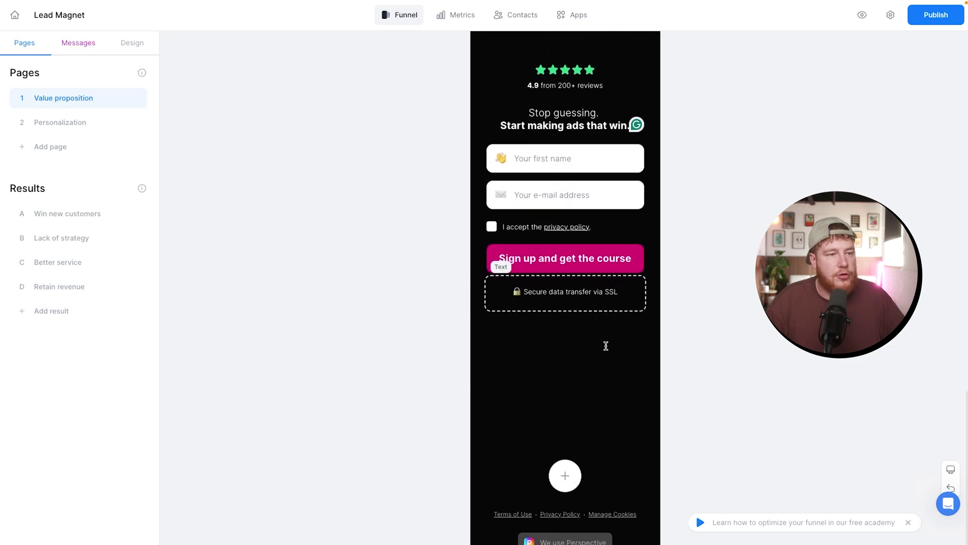
pyautogui.click(652, 305)
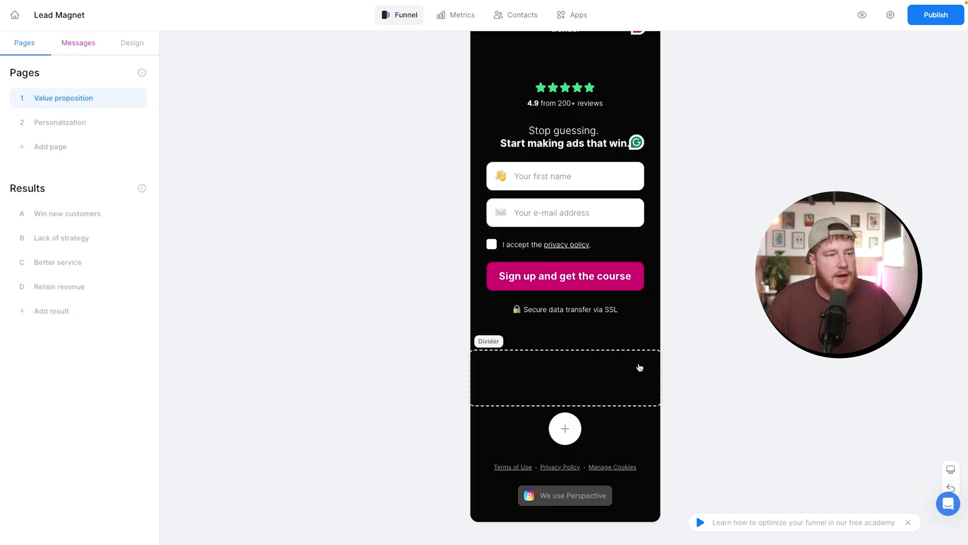
pyautogui.click(639, 369)
pyautogui.click(679, 412)
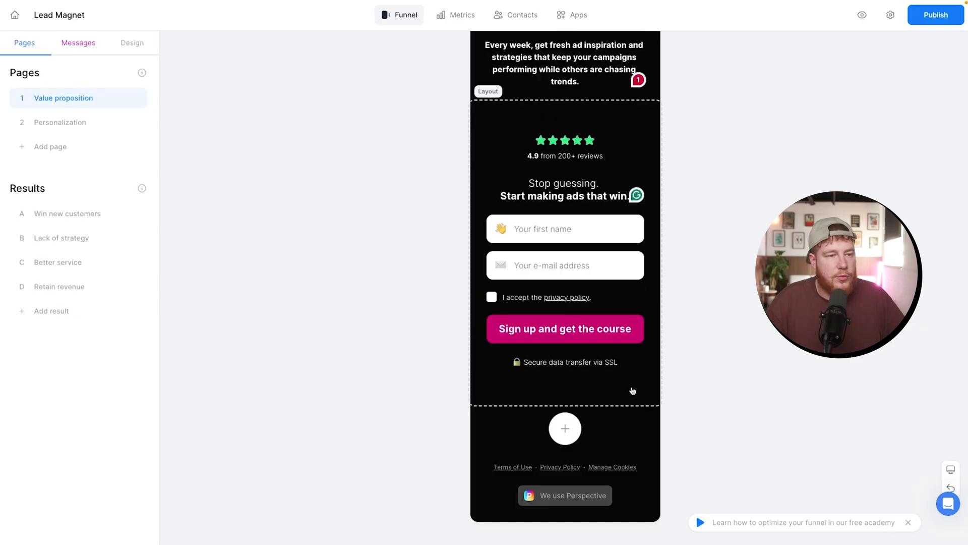
# - Examine the Imprint and Privacy settings of the page footer and close them without changes
pyautogui.click(604, 468)
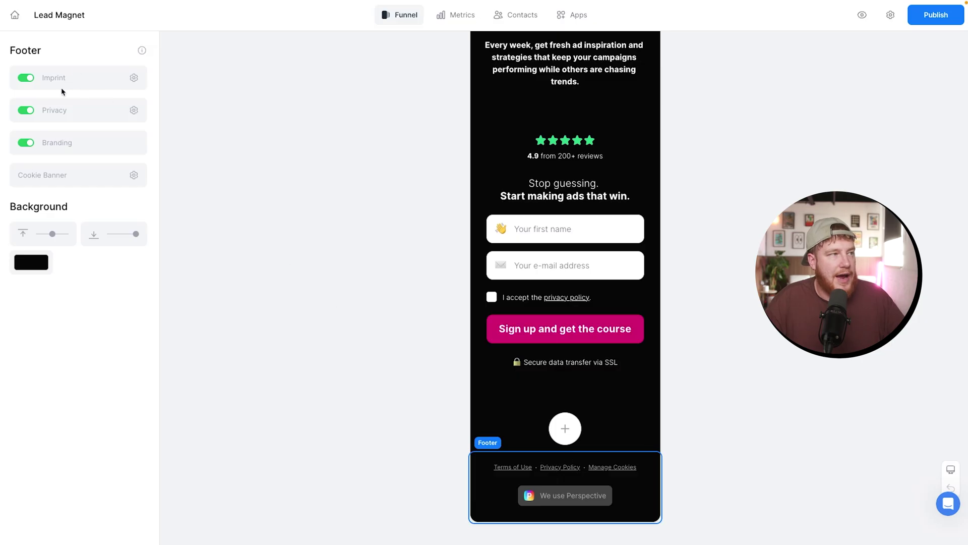
pyautogui.click(133, 78)
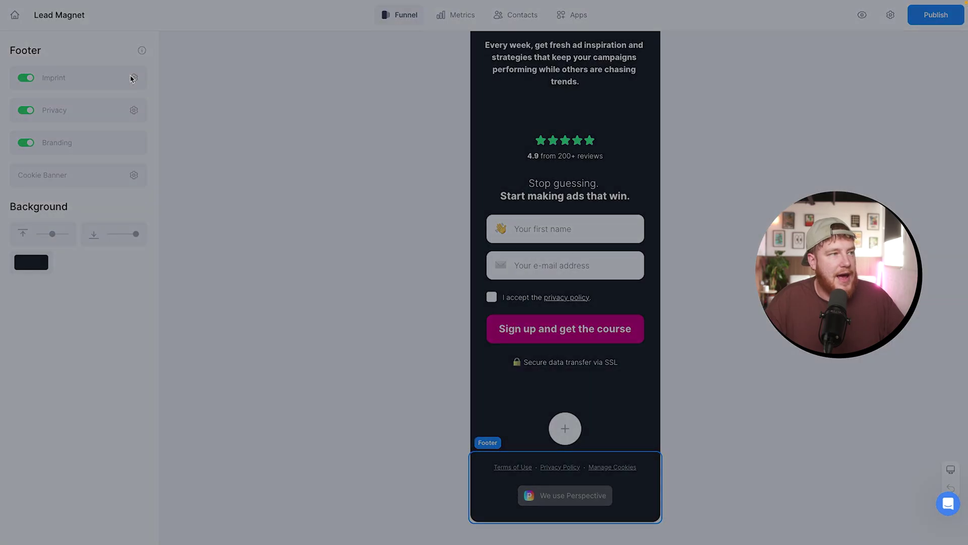
pyautogui.click(299, 234)
pyautogui.click(133, 110)
pyautogui.click(335, 246)
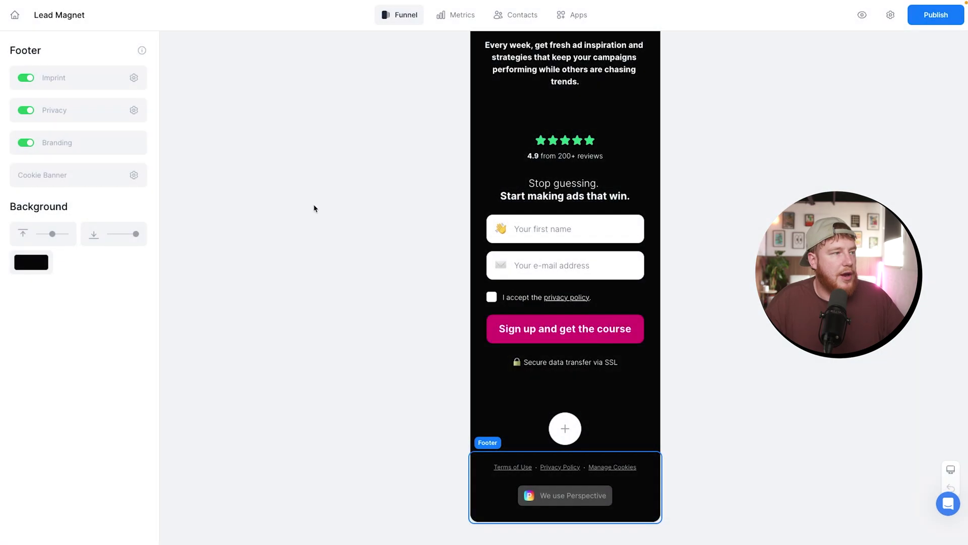
# - Open the funnel preview and review the cleaned-up landing page from the header to the final sign-up form
pyautogui.scroll(5, 655, 241)
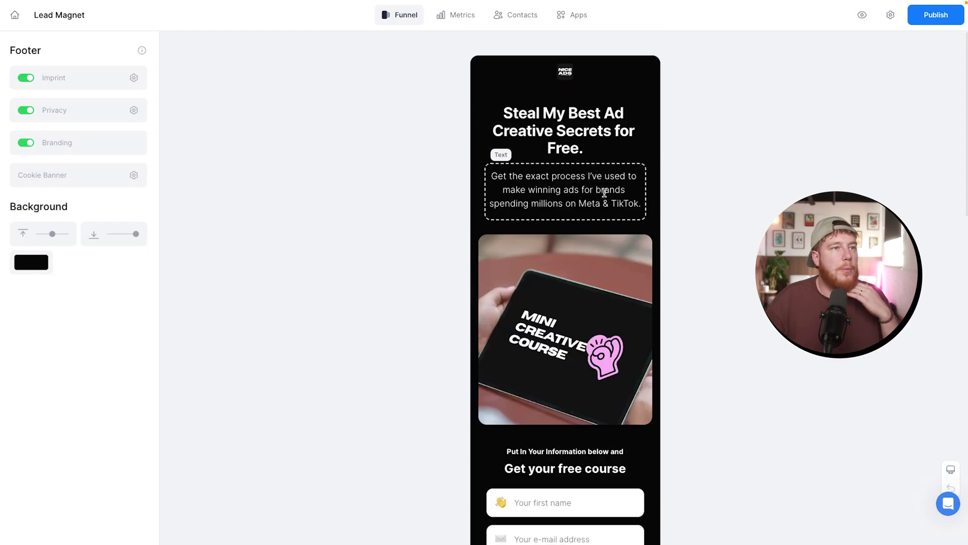
pyautogui.click(862, 16)
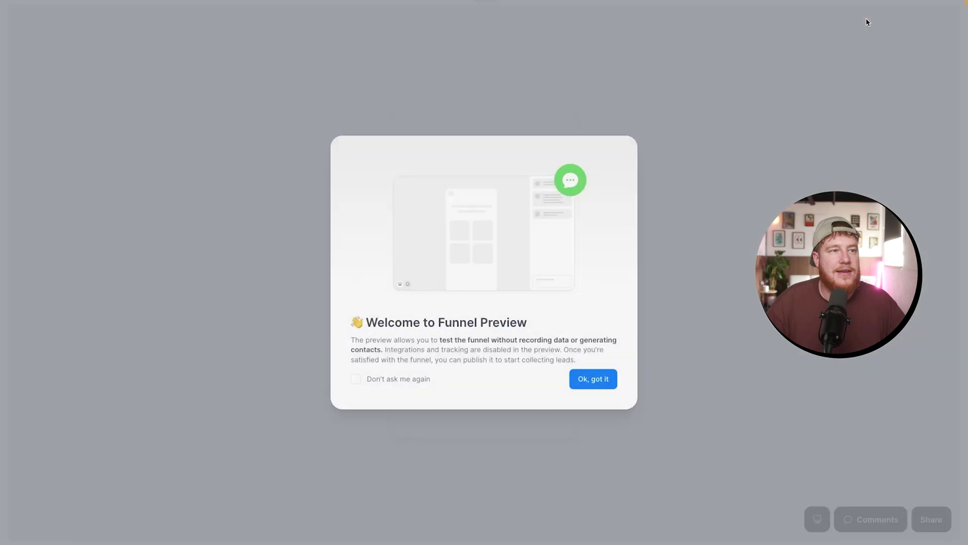
pyautogui.click(586, 376)
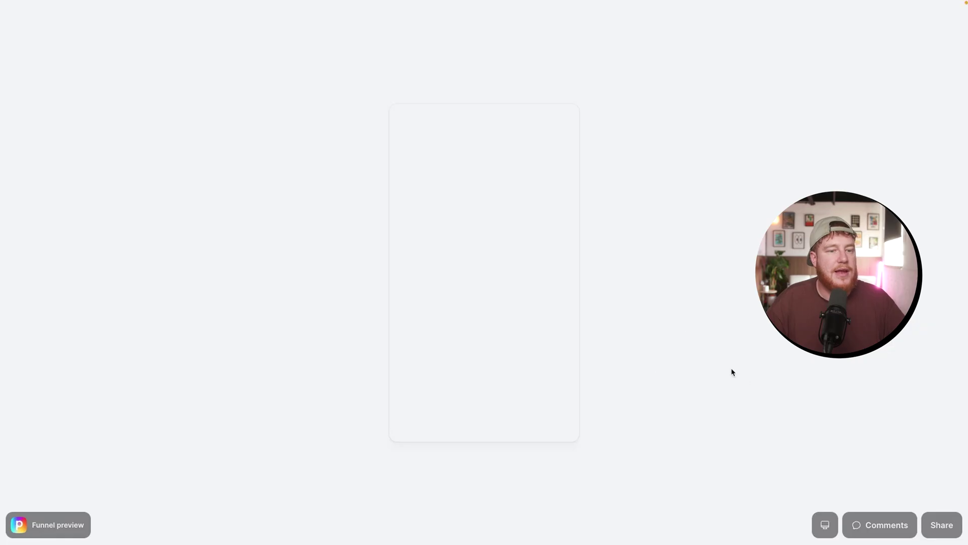
pyautogui.scroll(-10, 514, 285)
pyautogui.scroll(-3, 514, 284)
pyautogui.scroll(8, 515, 285)
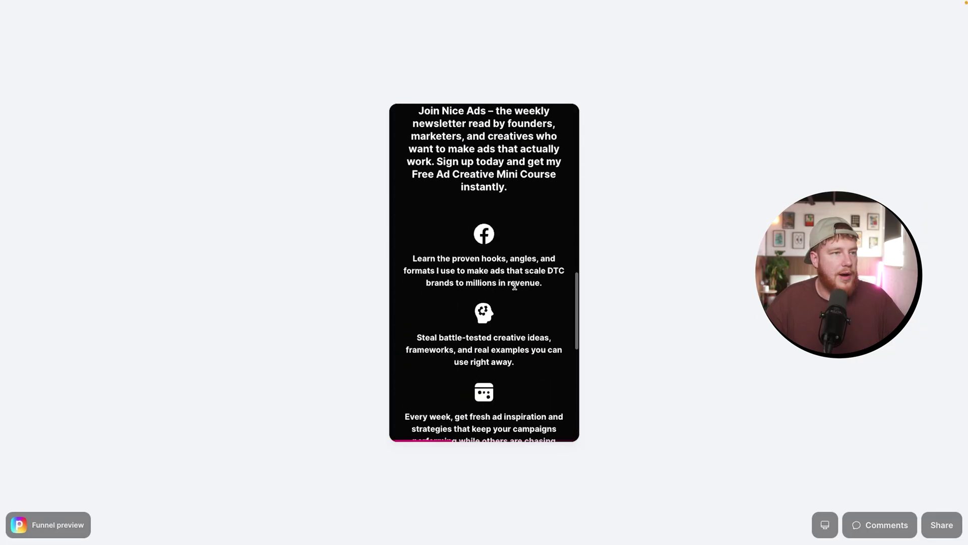
pyautogui.scroll(6, 515, 285)
pyautogui.scroll(-2, 514, 295)
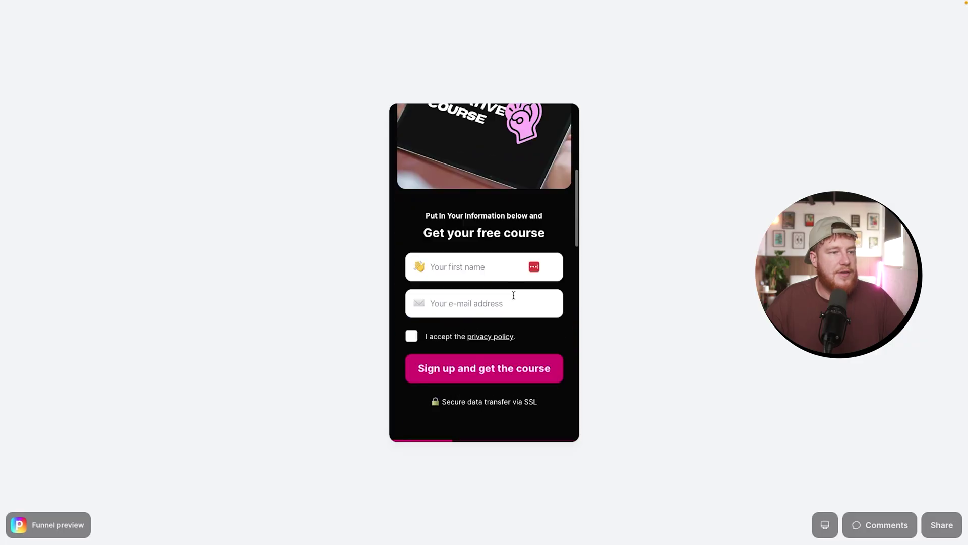
pyautogui.scroll(2, 490, 371)
pyautogui.scroll(-2, 504, 373)
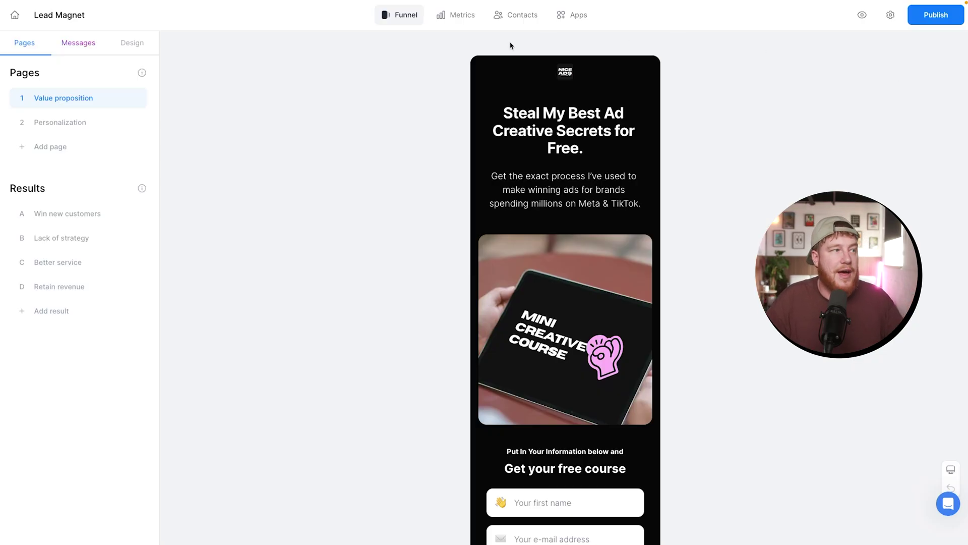
# - On the Personalization page, replace the intro line with "One question to make things easy." and color it white
pyautogui.click(81, 121)
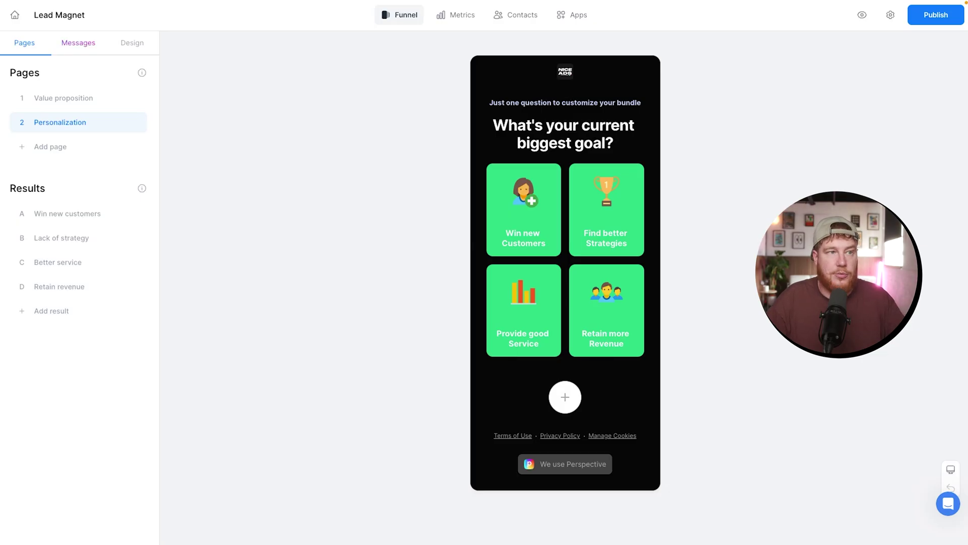
pyautogui.click(553, 103)
pyautogui.tripleClick(552, 103)
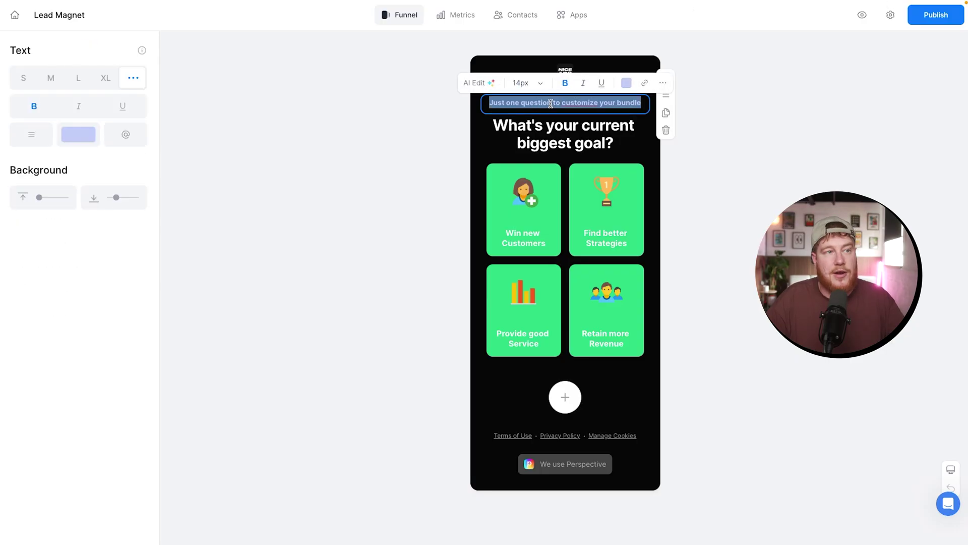
pyautogui.write('One question to make things easie')
pyautogui.press('BackSpace')
pyautogui.press('BackSpace')
pyautogui.press('BackSpace')
pyautogui.write('y.')
pyautogui.hotkey('ctrl', 'a')
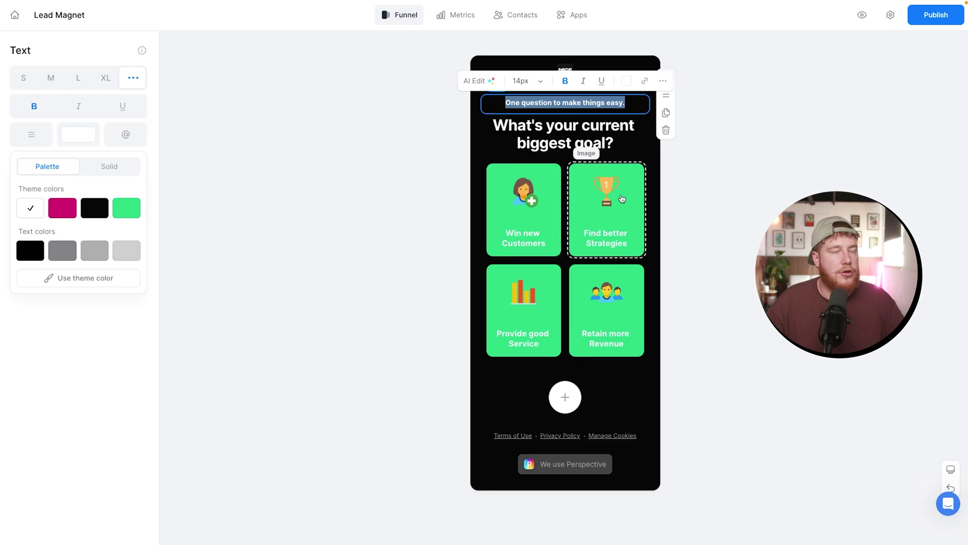
pyautogui.press('Escape')
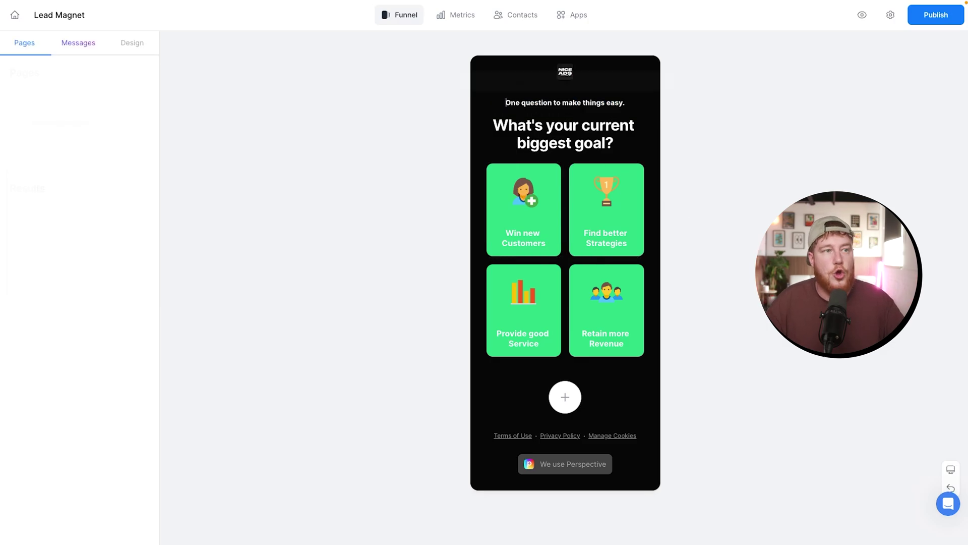
# - Change the quiz question on the Personalization page to "Are you a brand or an agency?"
pyautogui.click(568, 135)
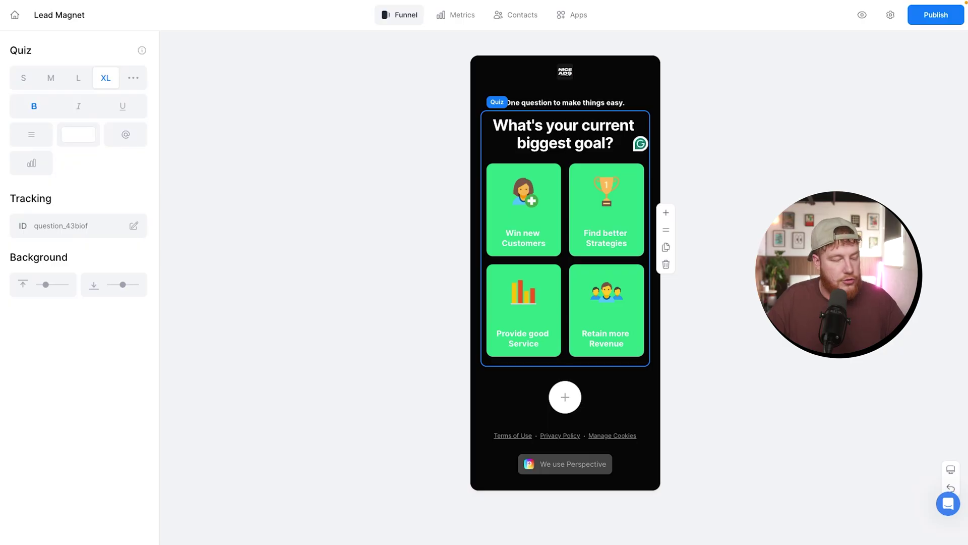
pyautogui.tripleClick(540, 144)
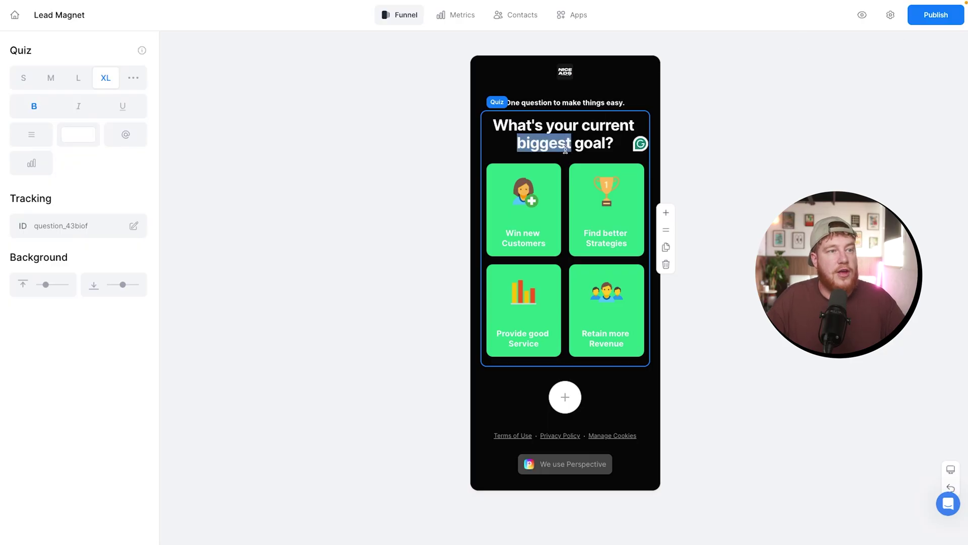
pyautogui.write('Are you a brand or an agency?')
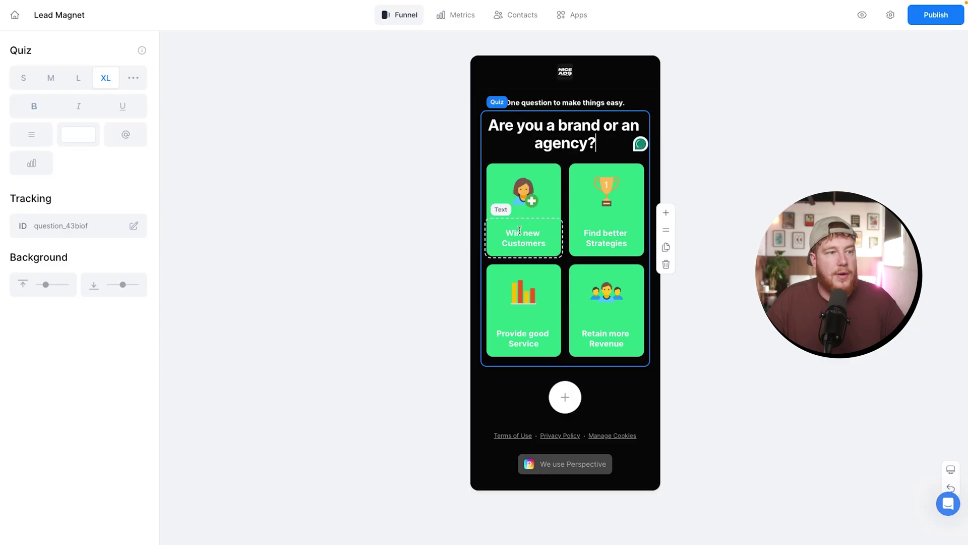
# - Delete the "Provide good Service" and "Retain more Revenue" answer cards from the quiz
pyautogui.click(555, 272)
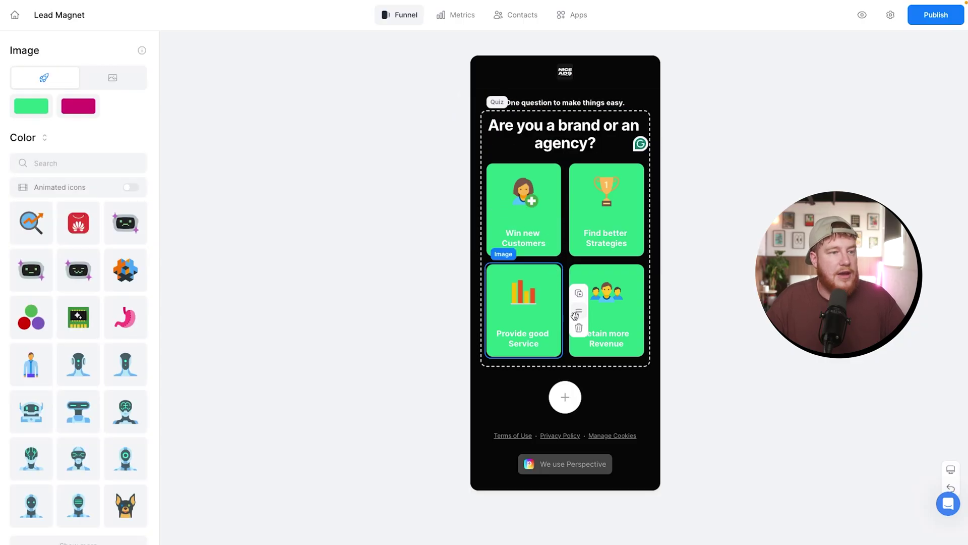
pyautogui.click(580, 328)
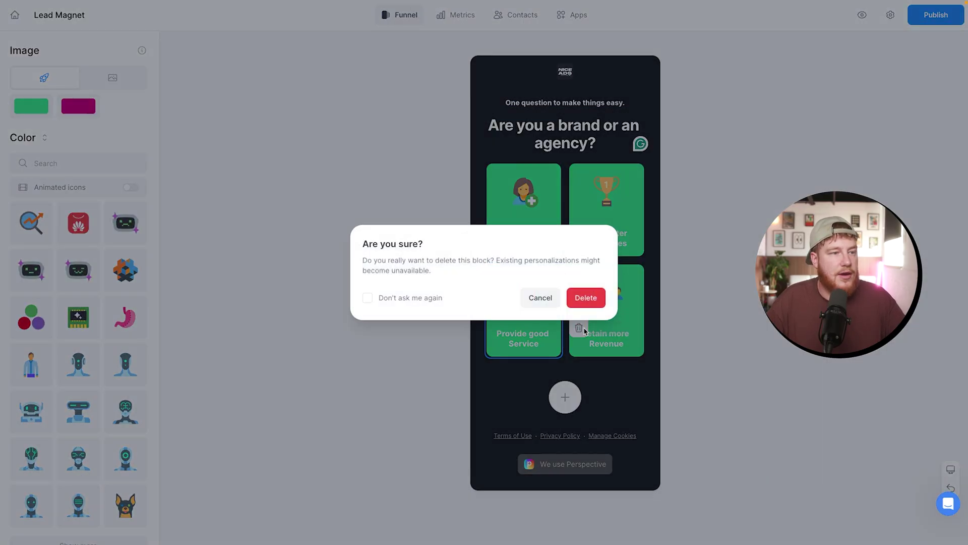
pyautogui.click(593, 302)
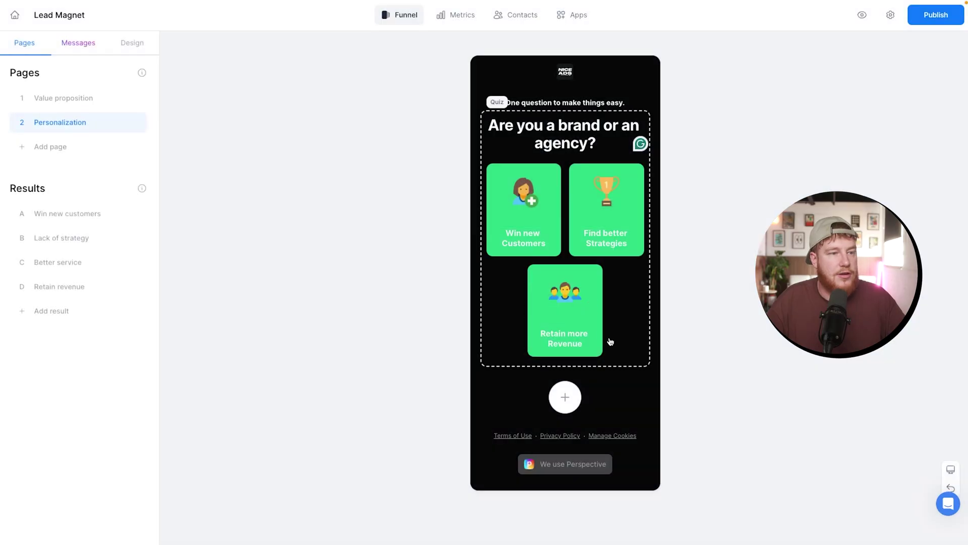
pyautogui.click(600, 328)
pyautogui.click(600, 313)
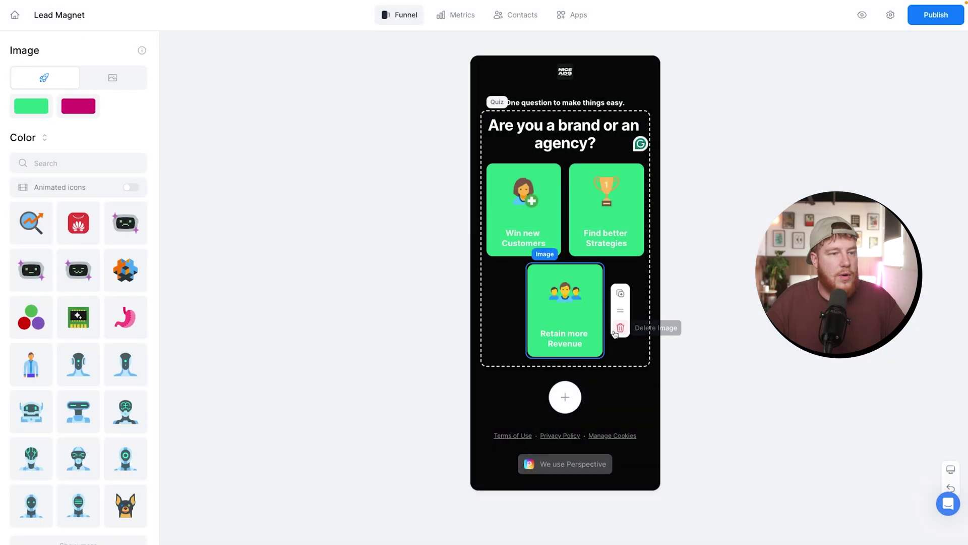
pyautogui.click(621, 324)
pyautogui.click(598, 300)
# - Replace the "Win new Customers" answer label with "Brand" in bold
pyautogui.click(552, 175)
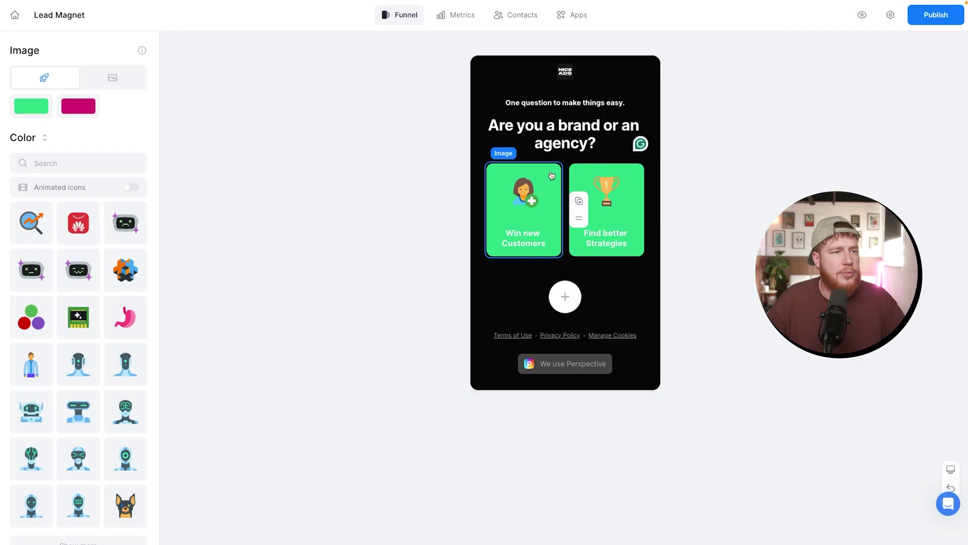
pyautogui.tripleClick(524, 243)
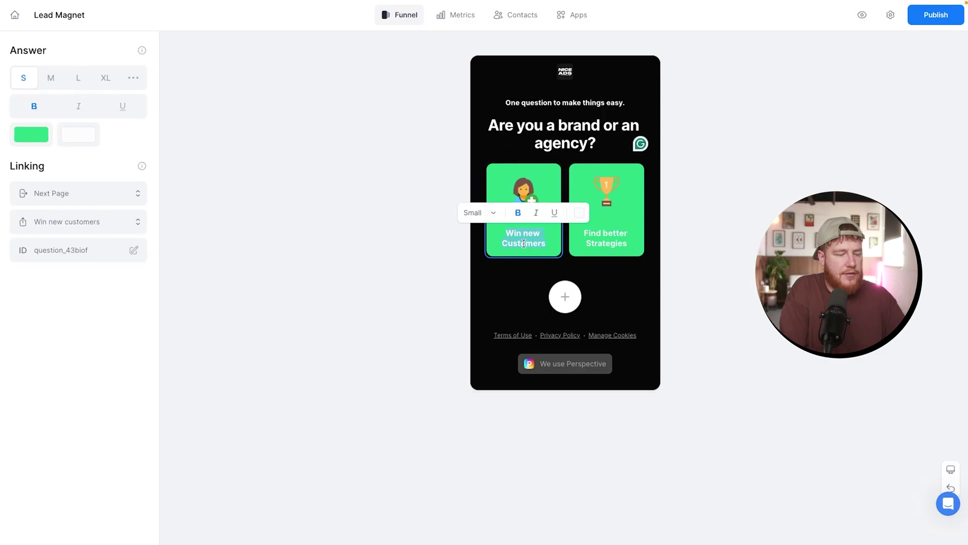
pyautogui.write('Brand')
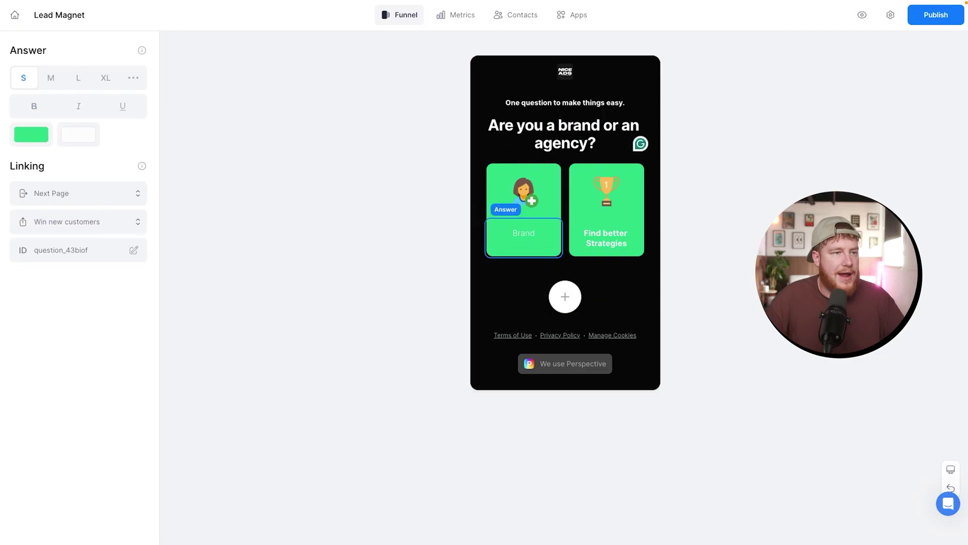
pyautogui.doubleClick(515, 247)
pyautogui.hotkey('ctrl', 'b')
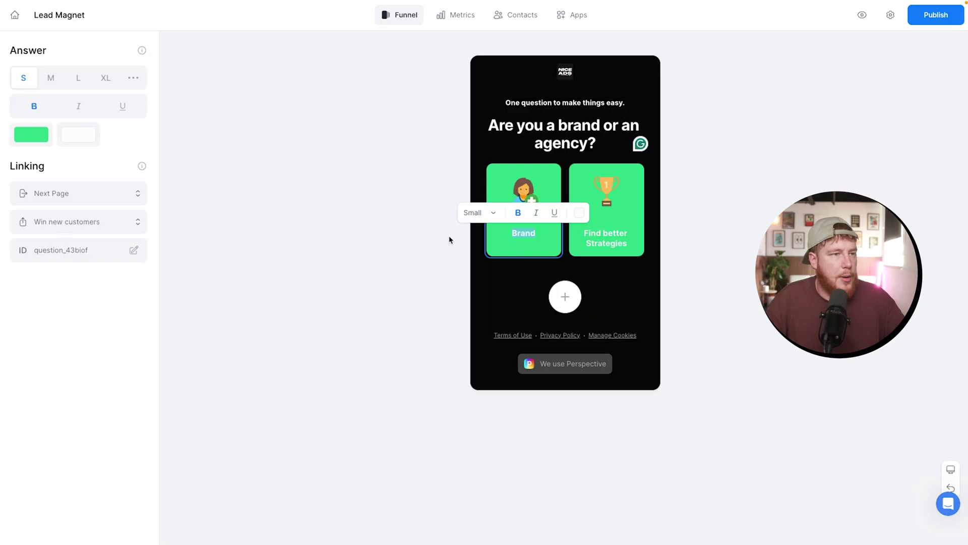
# - Give the Brand answer's label and image areas a white background and replace its icon with an orange cardboard box
pyautogui.click(31, 135)
pyautogui.click(30, 208)
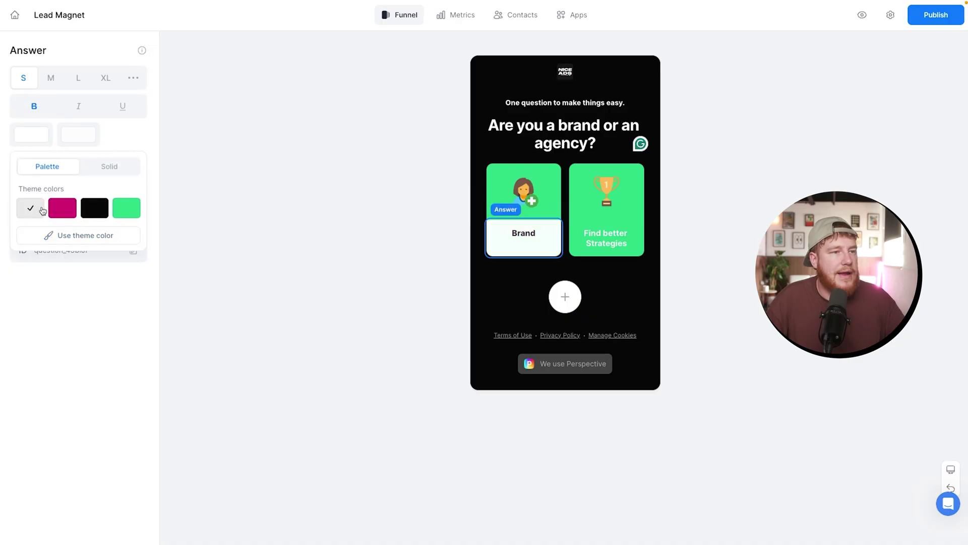
pyautogui.click(553, 186)
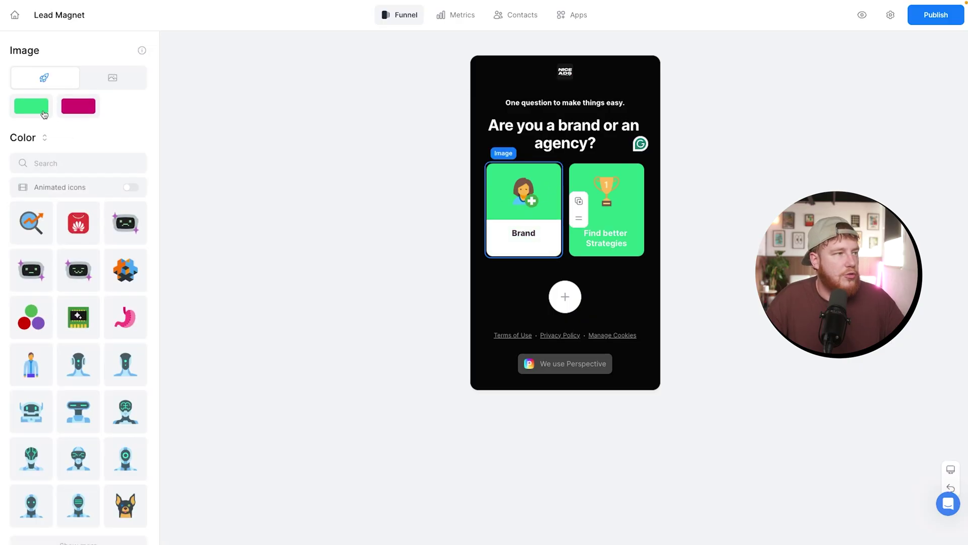
pyautogui.click(44, 114)
pyautogui.click(30, 178)
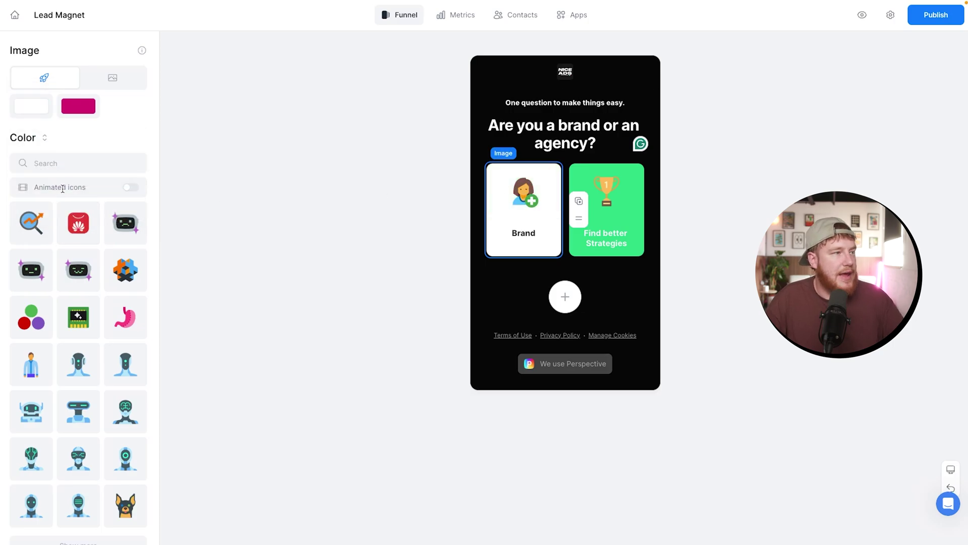
pyautogui.write('box')
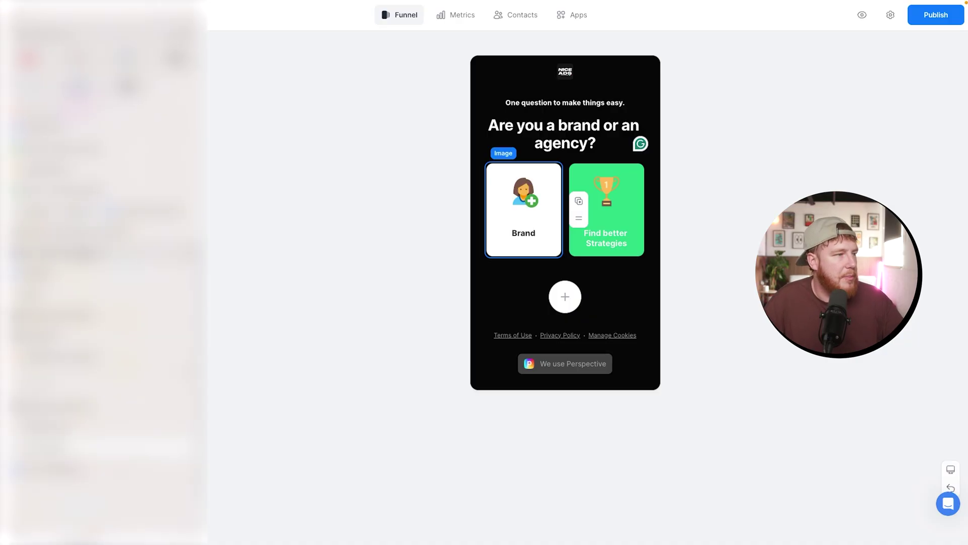
pyautogui.click(78, 316)
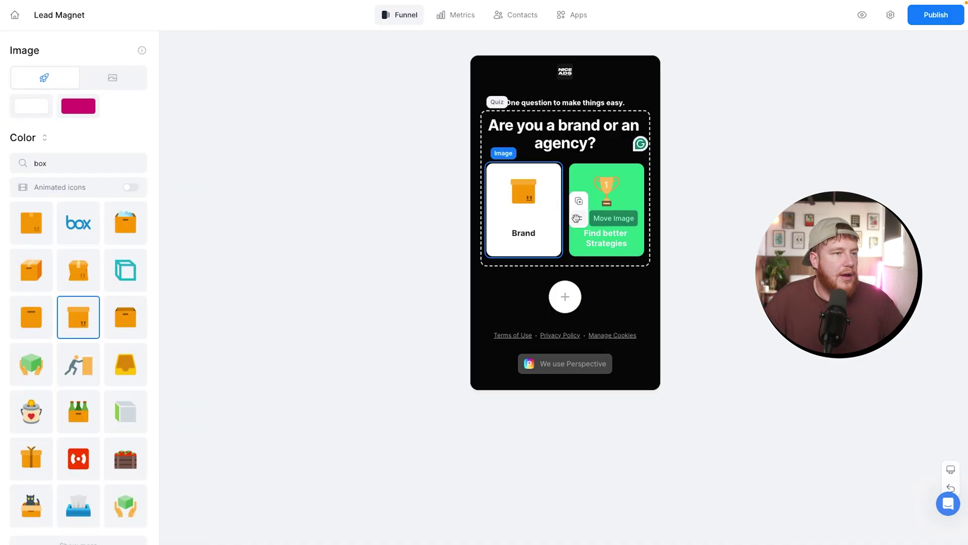
# - Replace the "Find better Strategies" answer label with "Agency"
pyautogui.click(607, 191)
pyautogui.click(606, 238)
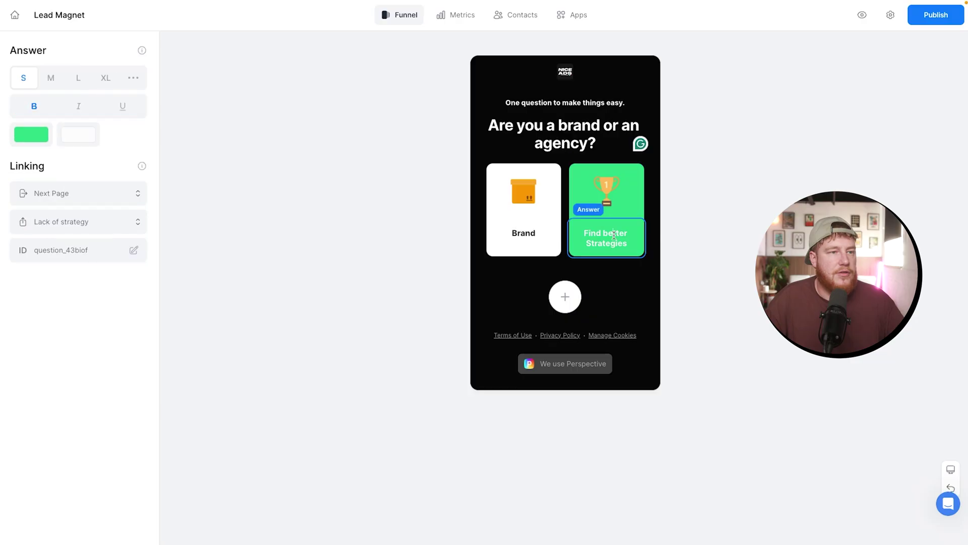
pyautogui.click(614, 235)
pyautogui.hotkey('ctrl', 'a')
pyautogui.write('Agency')
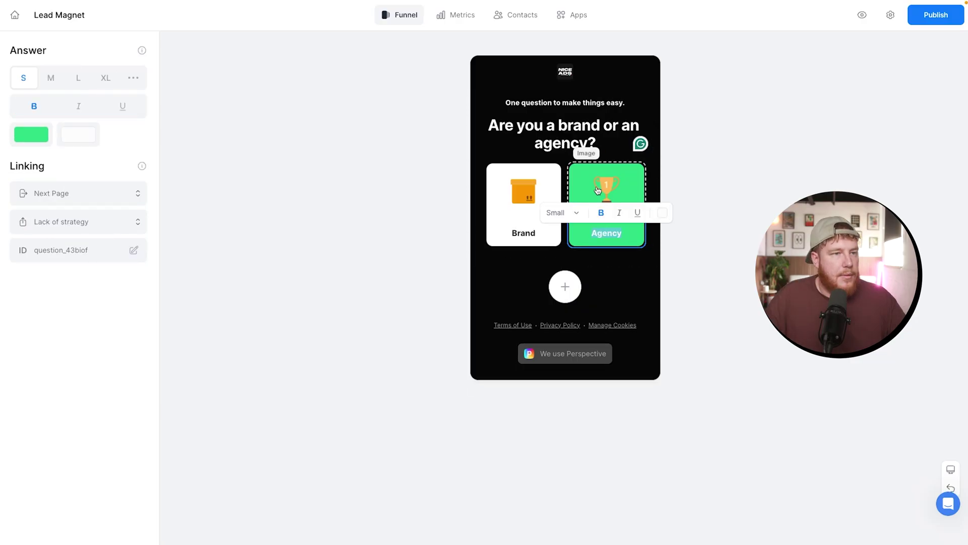
# - Give the Agency answer's label and image areas a white background
pyautogui.click(40, 135)
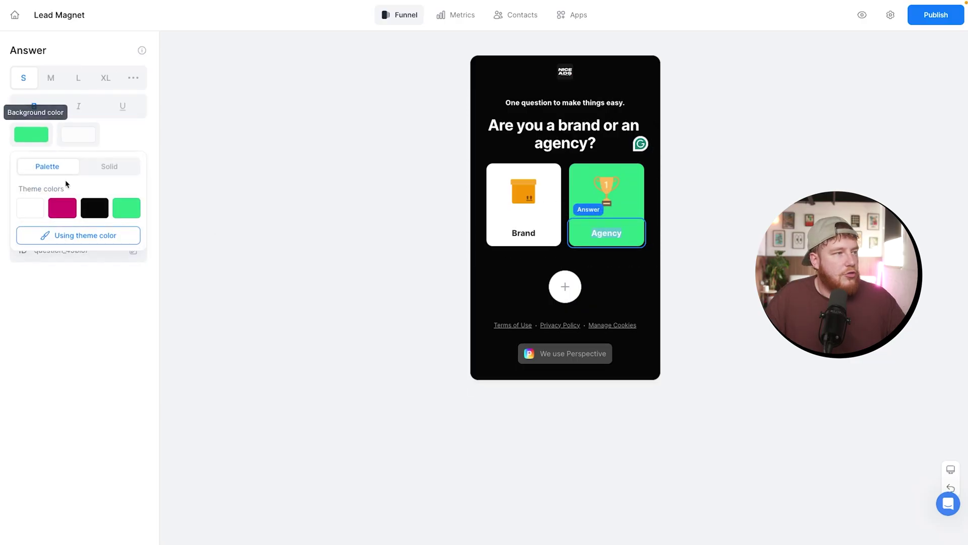
pyautogui.click(30, 207)
pyautogui.click(624, 204)
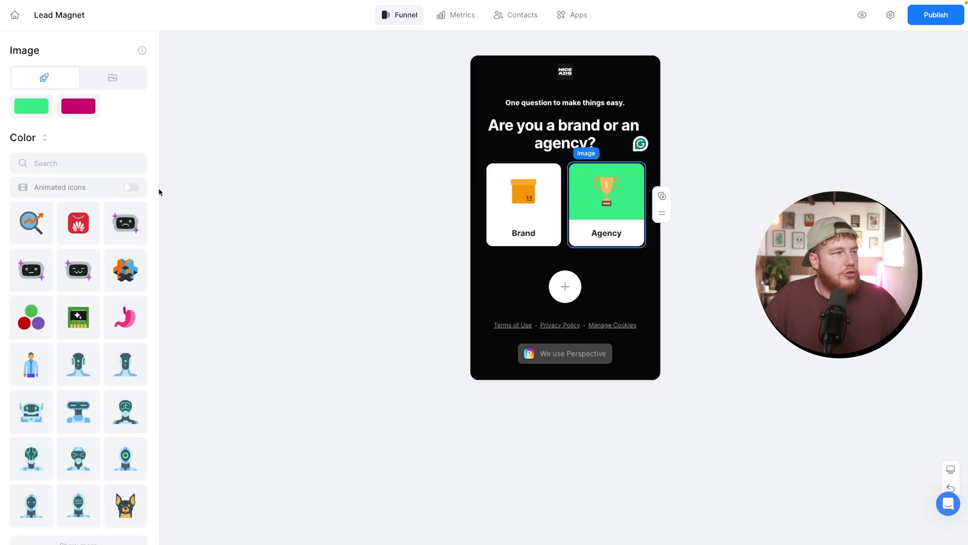
pyautogui.click(32, 106)
pyautogui.click(29, 179)
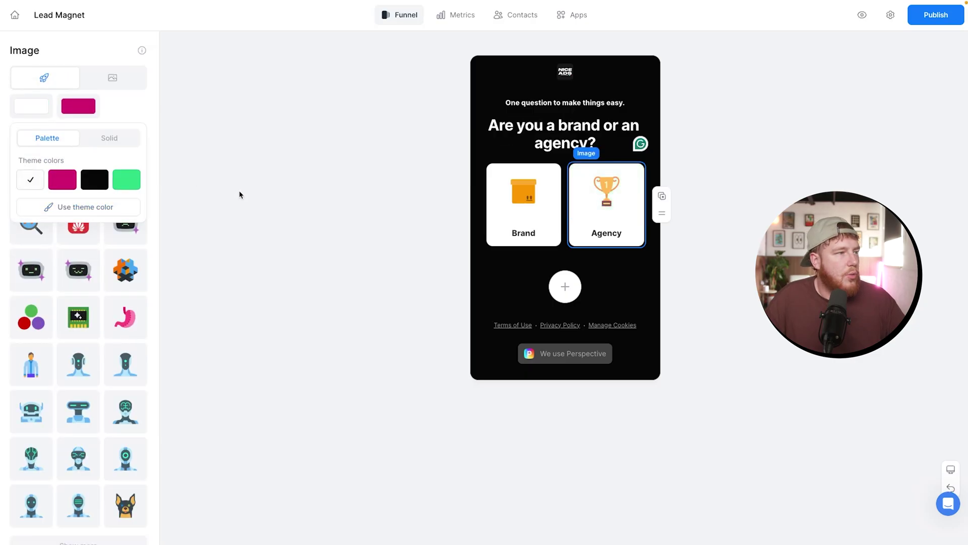
pyautogui.click(240, 195)
# - Search the colour icons for "people" and replace the Agency answer's trophy with the grey three-person group with a yellow-headed central figure
pyautogui.click(607, 194)
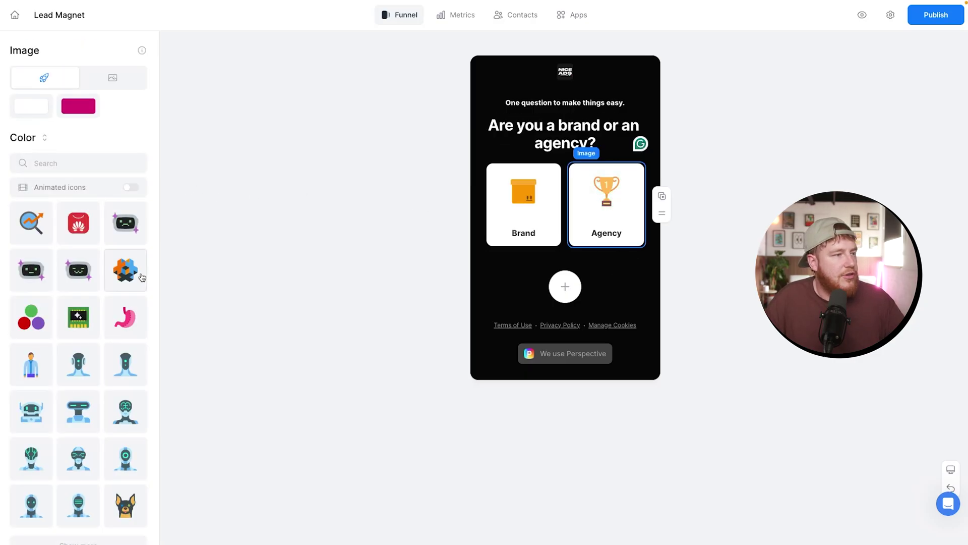
pyautogui.scroll(-1, 95, 421)
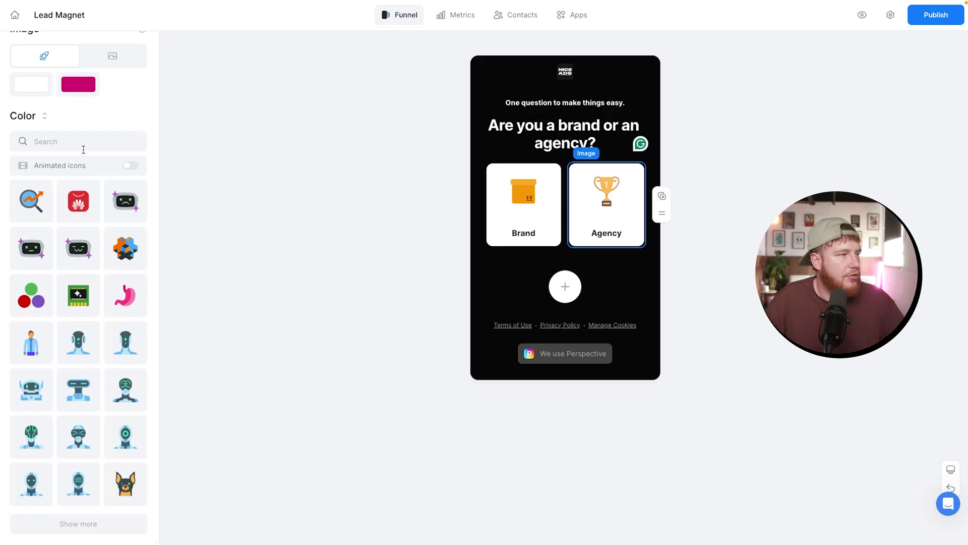
pyautogui.write('people')
pyautogui.click(136, 410)
pyautogui.click(78, 411)
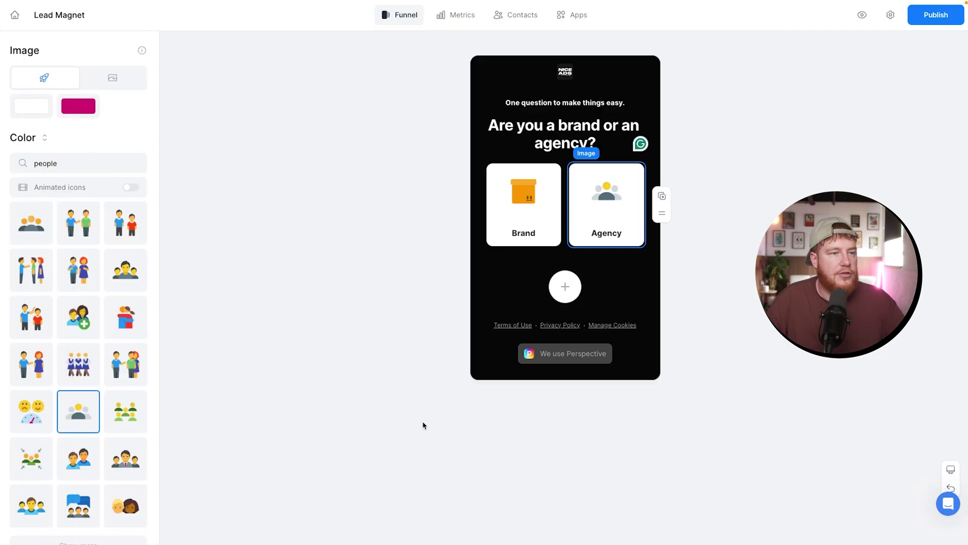
pyautogui.click(575, 428)
pyautogui.click(66, 97)
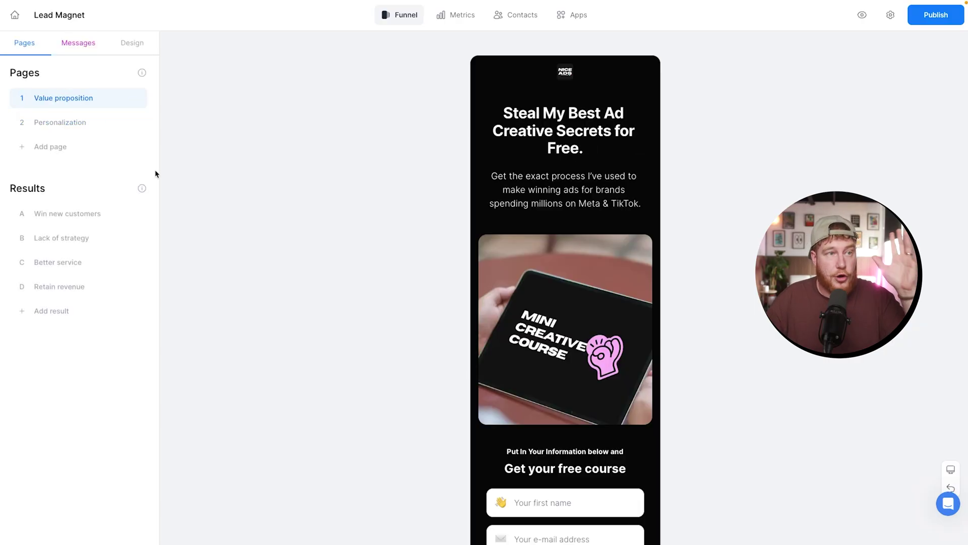
pyautogui.scroll(-3, 372, 271)
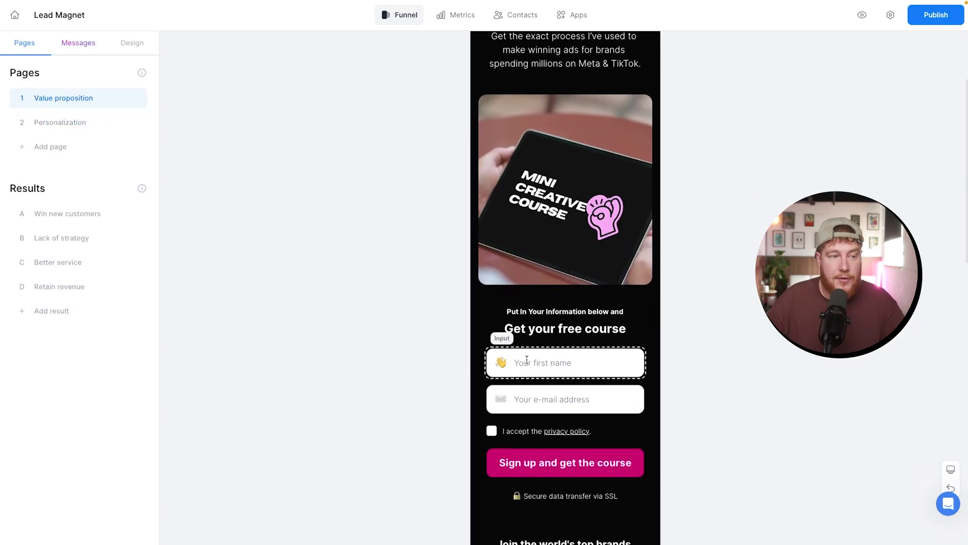
pyautogui.click(69, 122)
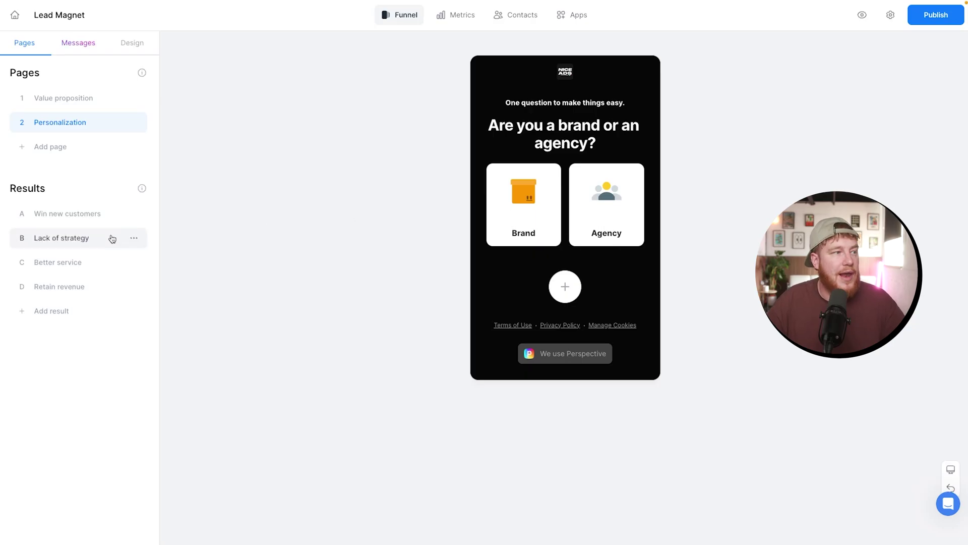
# - Delete the "Lack of strategy", "Better service" and "Retain revenue" result pages
pyautogui.click(132, 238)
pyautogui.click(61, 402)
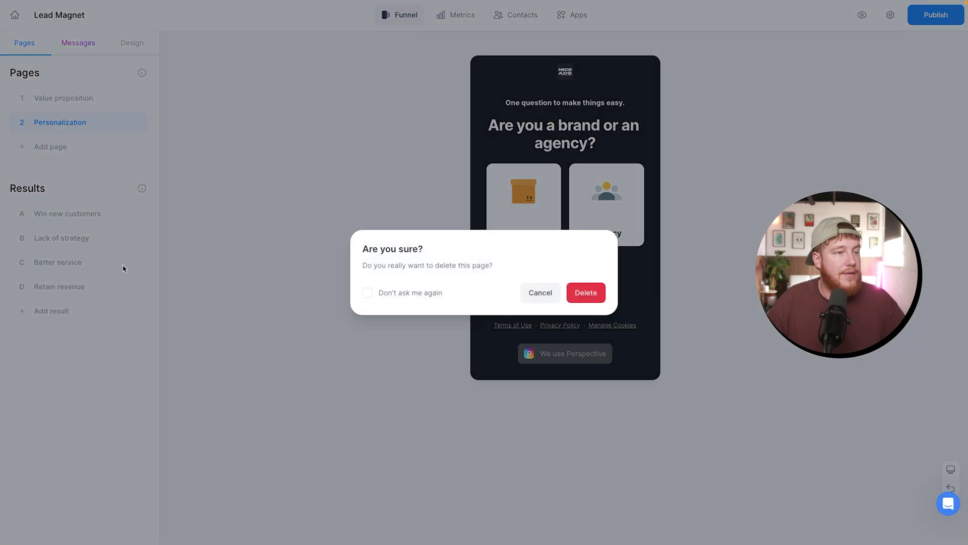
pyautogui.click(577, 292)
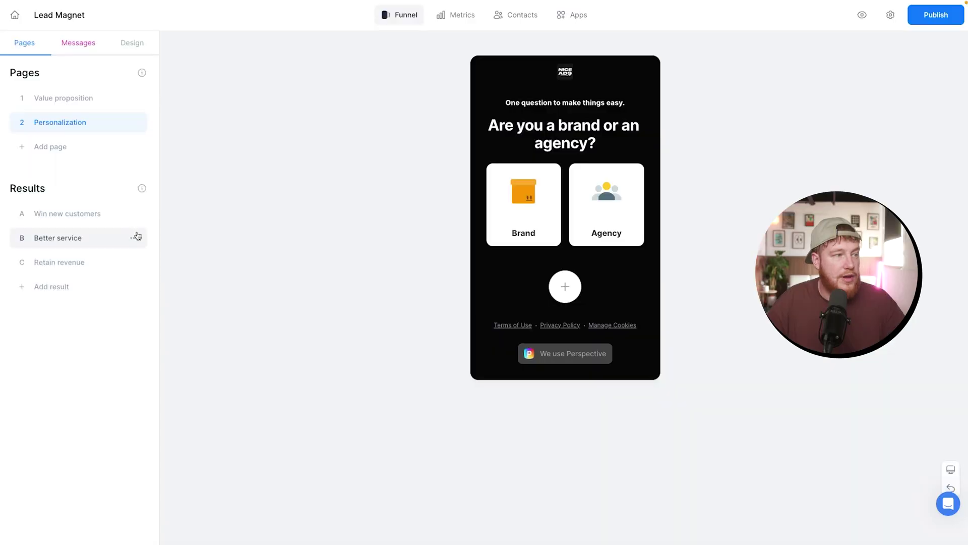
pyautogui.click(134, 237)
pyautogui.click(98, 408)
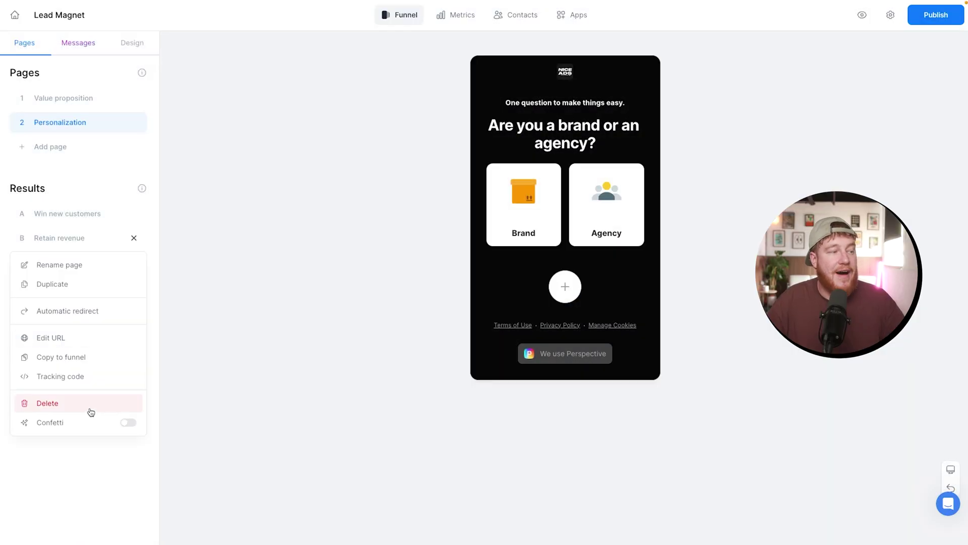
pyautogui.click(91, 407)
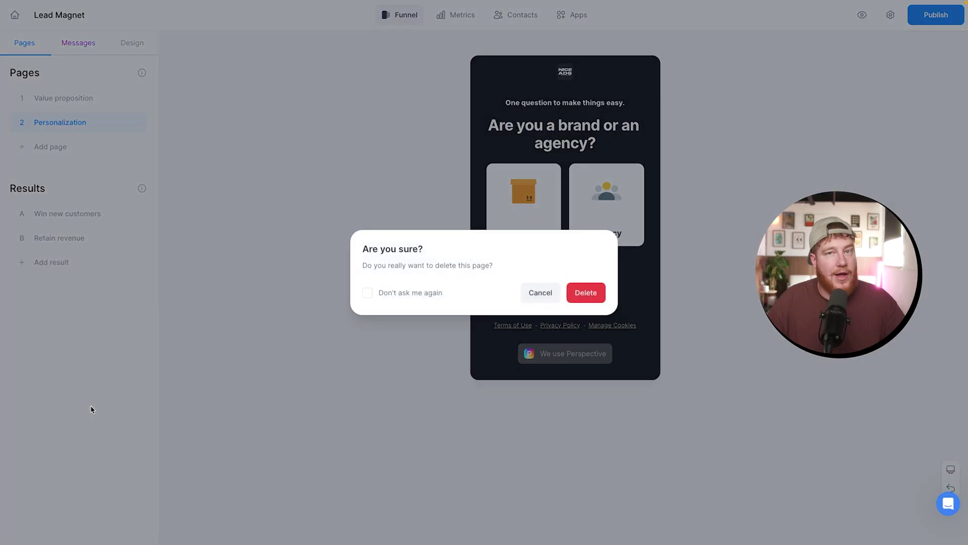
pyautogui.click(585, 292)
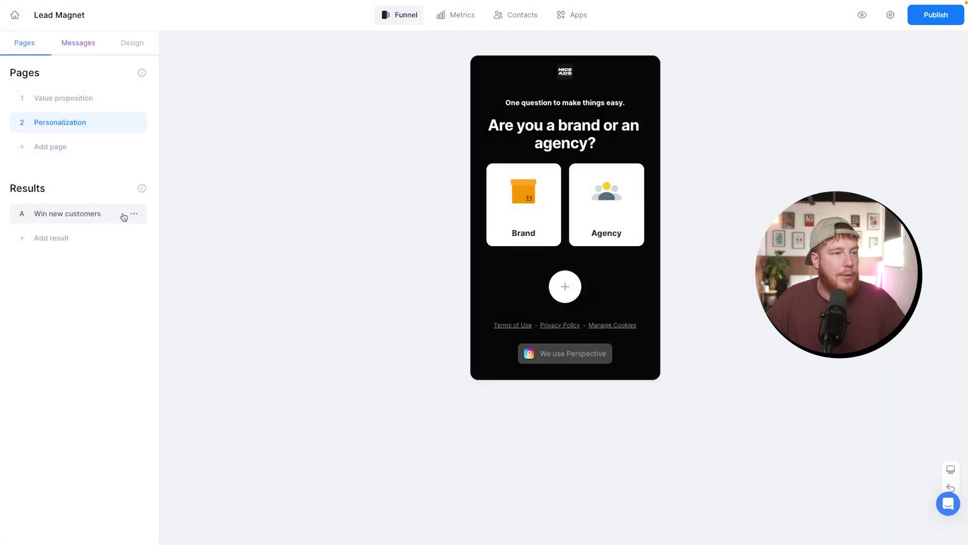
# - Delete the free-ticket button, video, reviews and Agency Bundle intro text from the "Win new customers" result page
pyautogui.click(108, 218)
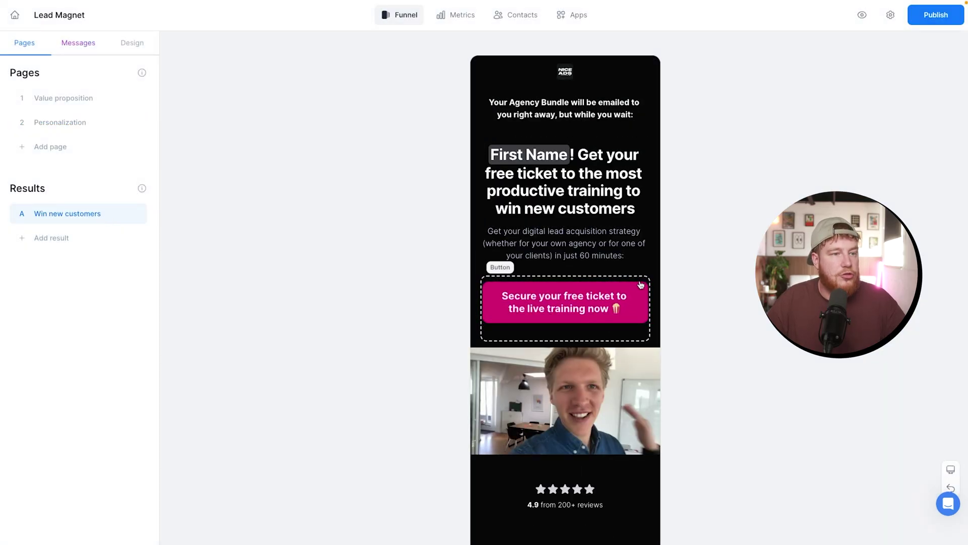
pyautogui.click(652, 298)
pyautogui.click(665, 334)
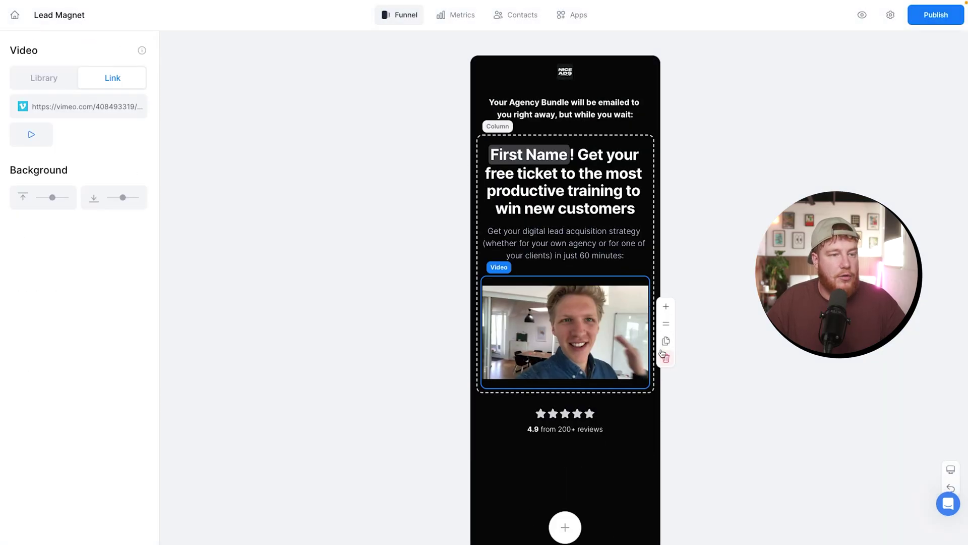
pyautogui.click(664, 356)
pyautogui.click(633, 313)
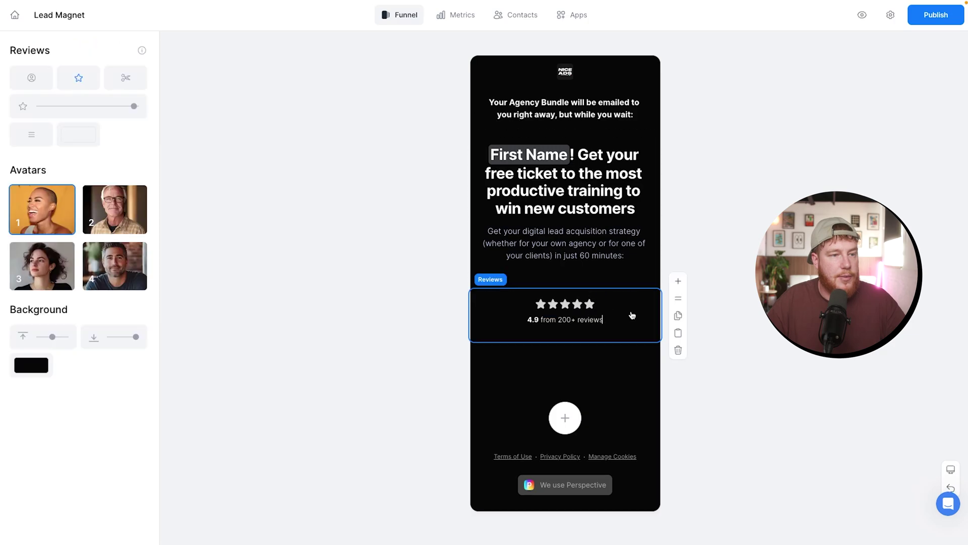
pyautogui.click(677, 349)
pyautogui.click(578, 113)
pyautogui.click(675, 141)
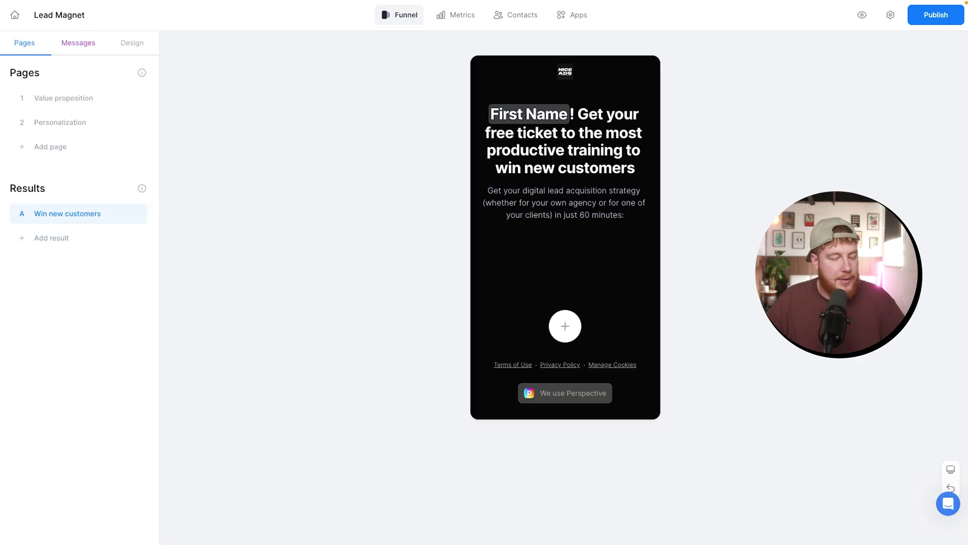
# - Replace the result heading's wording after the First Name variable with "Nice job, you're in!"
pyautogui.click(580, 116)
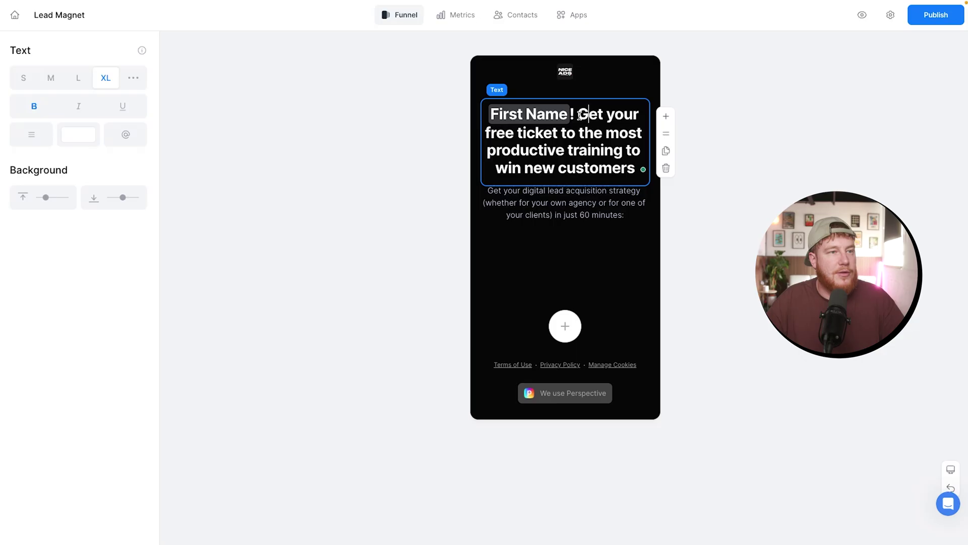
pyautogui.moveTo(579, 115); pyautogui.dragTo(655, 171)
pyautogui.write("Nice job, you're in!")
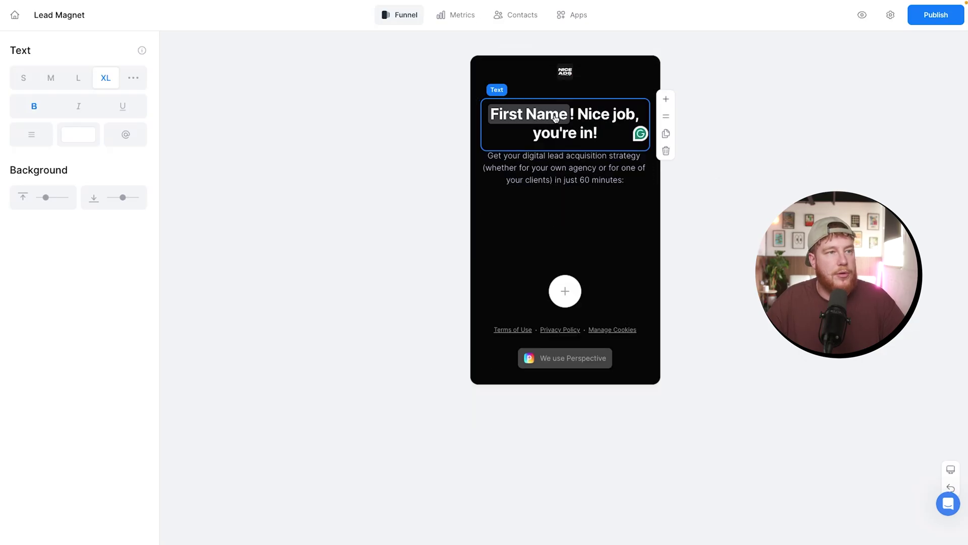
pyautogui.click(576, 115)
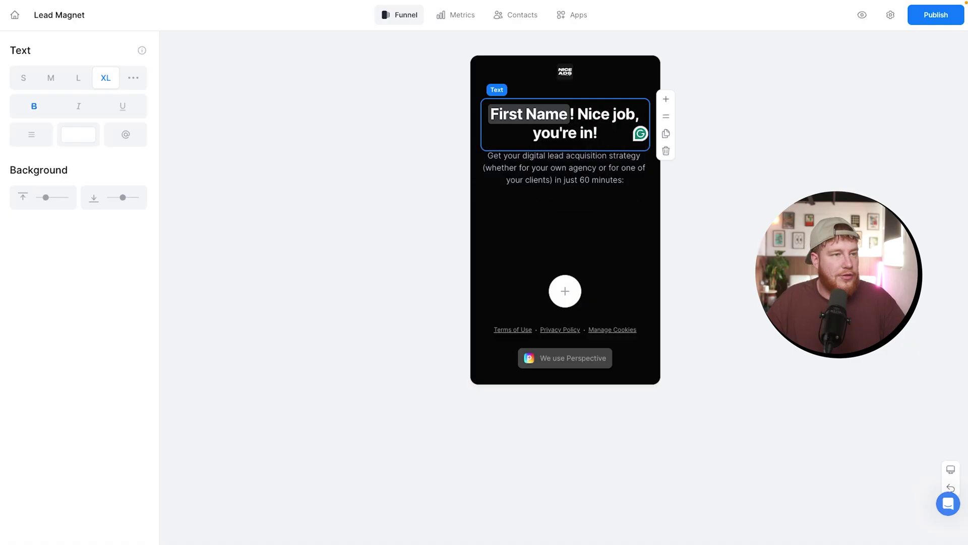
# - Change the paragraph under the result heading to "Your mini course is inside your email waiting." and colour it white
pyautogui.click(550, 169)
pyautogui.hotkey('ctrl', 'a')
pyautogui.write('Your mini course is inside your email waiting.')
pyautogui.hotkey('ctrl', 'a')
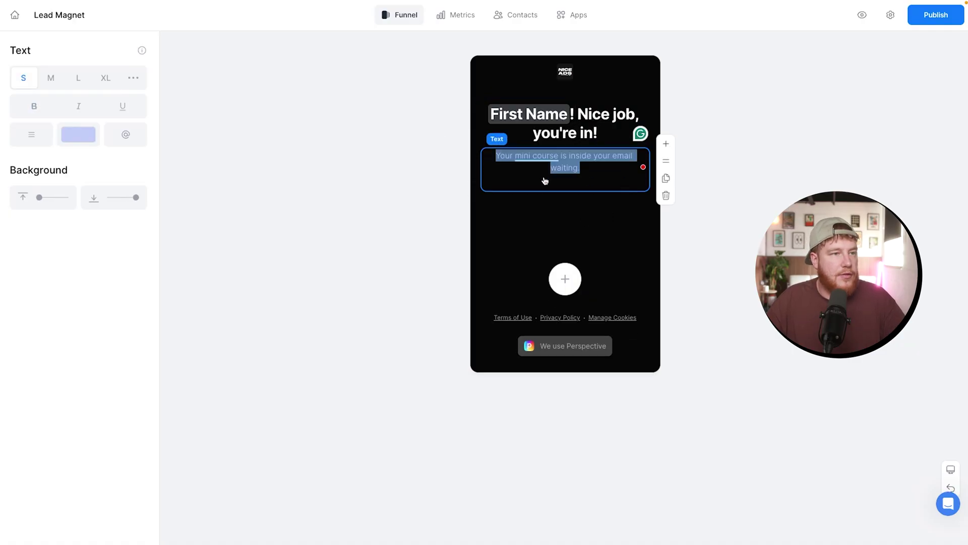
pyautogui.click(627, 134)
pyautogui.click(519, 204)
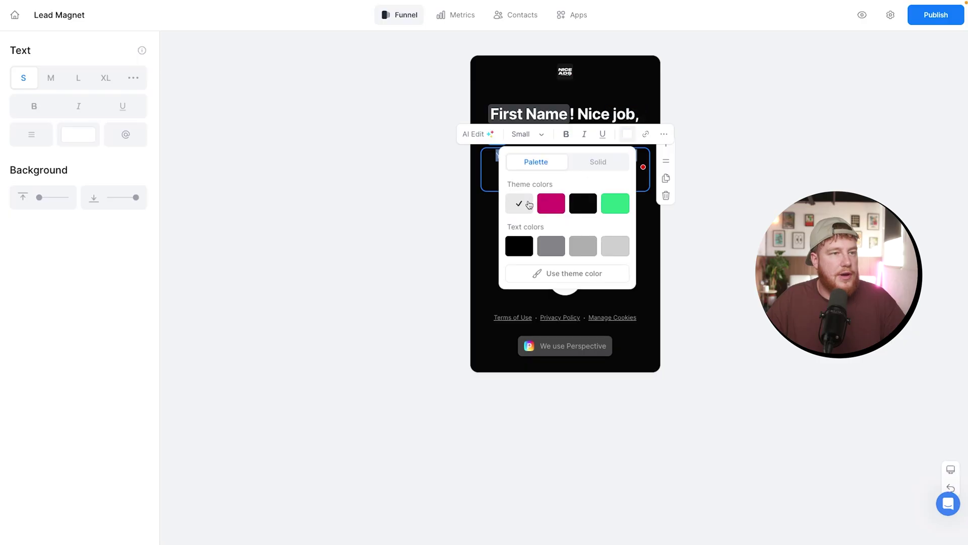
pyautogui.click(771, 211)
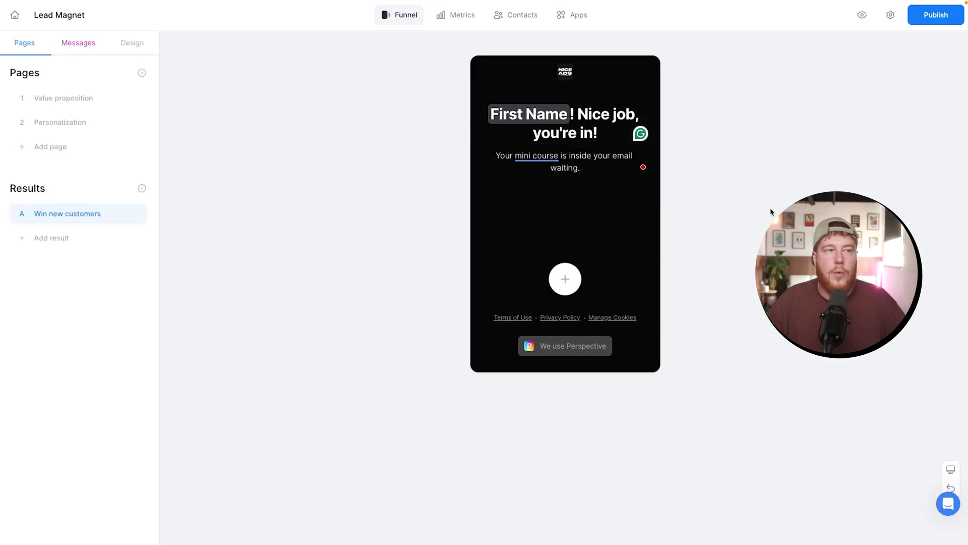
# - Look through the funnel's Messages, Design, Pages and Contacts sections
pyautogui.click(78, 42)
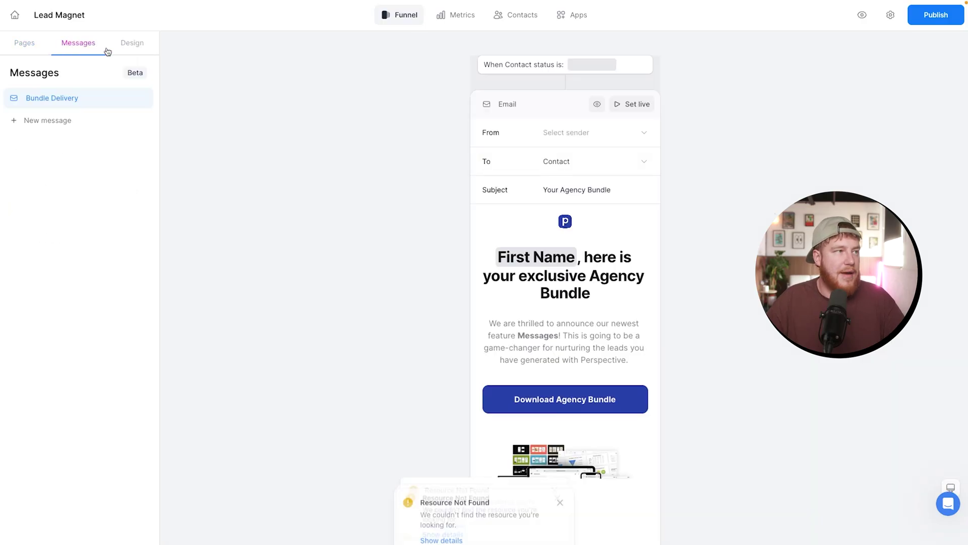
pyautogui.click(132, 43)
pyautogui.click(24, 42)
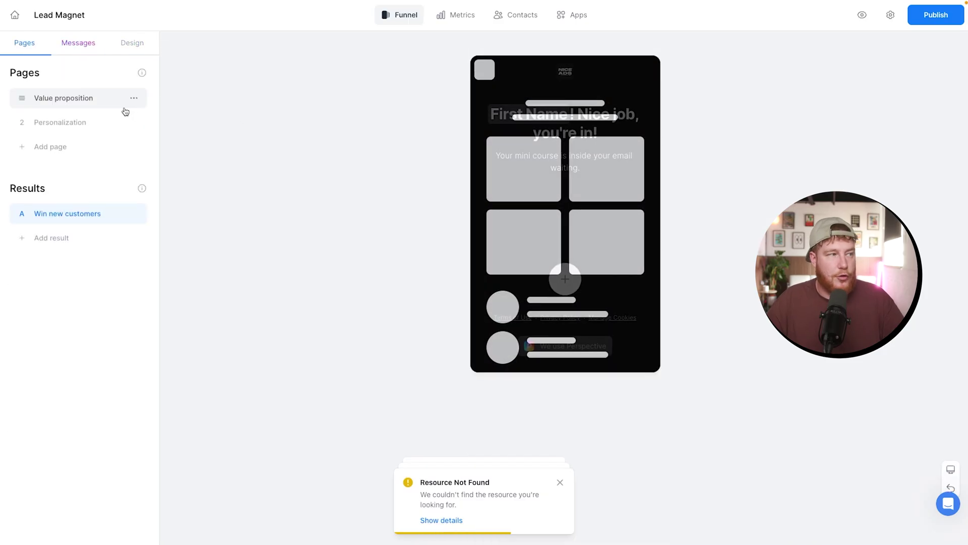
pyautogui.click(104, 51)
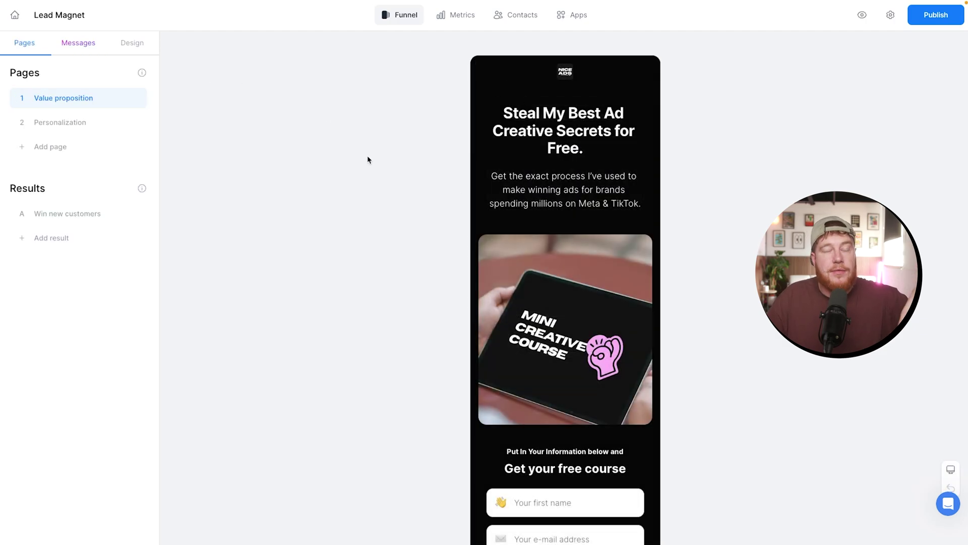
pyautogui.click(523, 21)
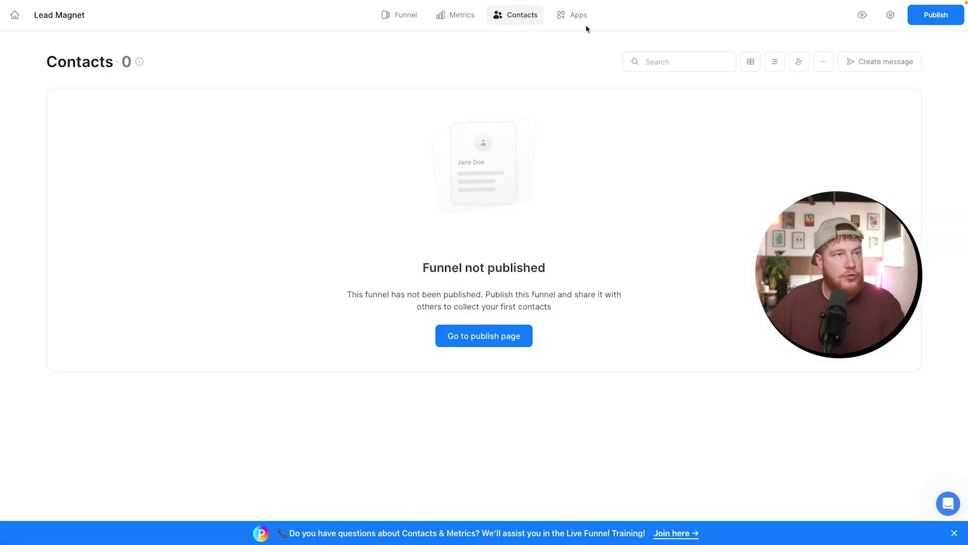
# - Browse the available app integrations and read the Zapier integration's details
pyautogui.click(573, 20)
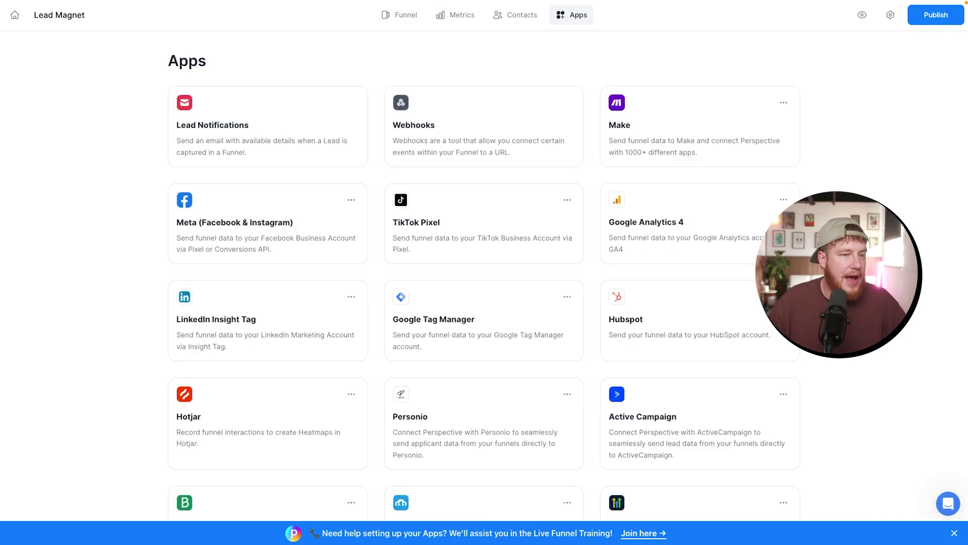
pyautogui.scroll(-2, 538, 324)
pyautogui.scroll(-3, 538, 324)
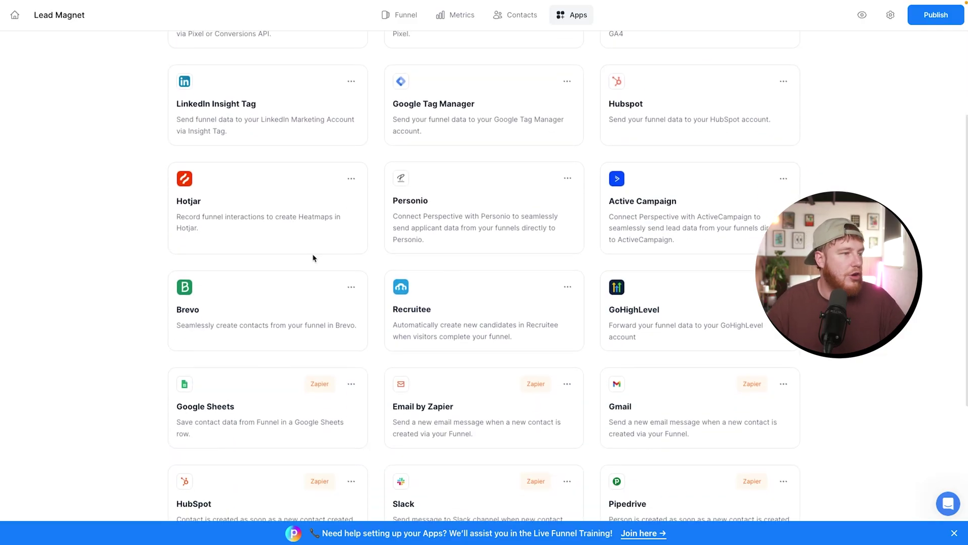
pyautogui.scroll(-3, 711, 331)
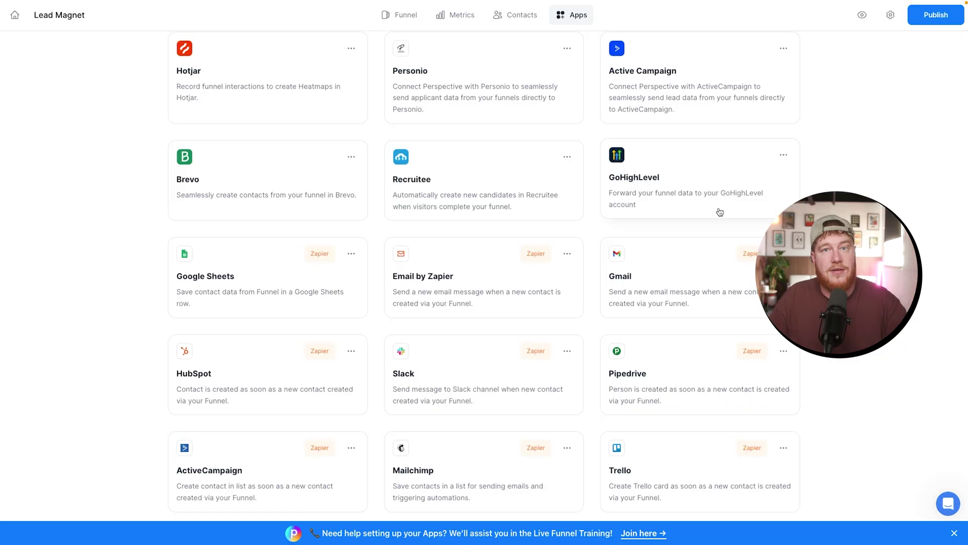
pyautogui.scroll(-3, 720, 211)
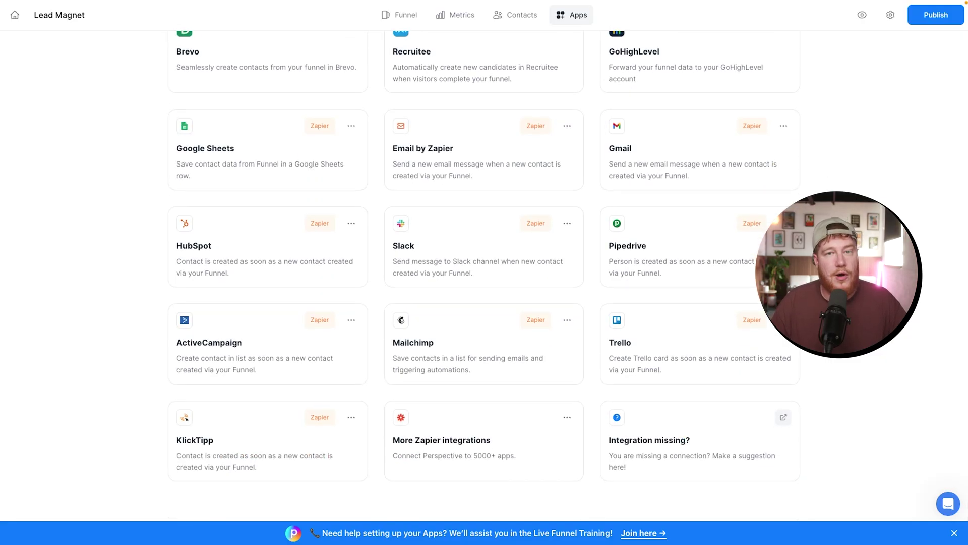
pyautogui.click(519, 437)
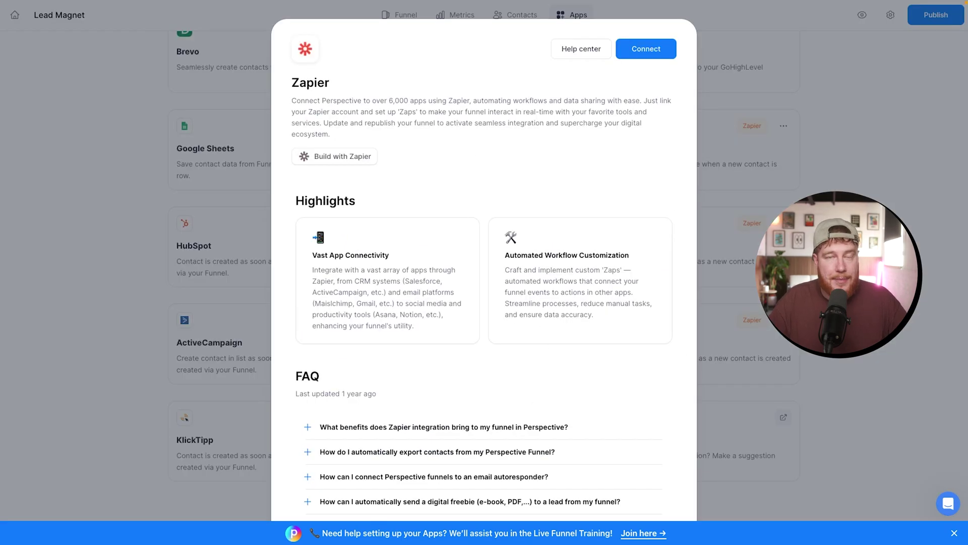
pyautogui.press('Escape')
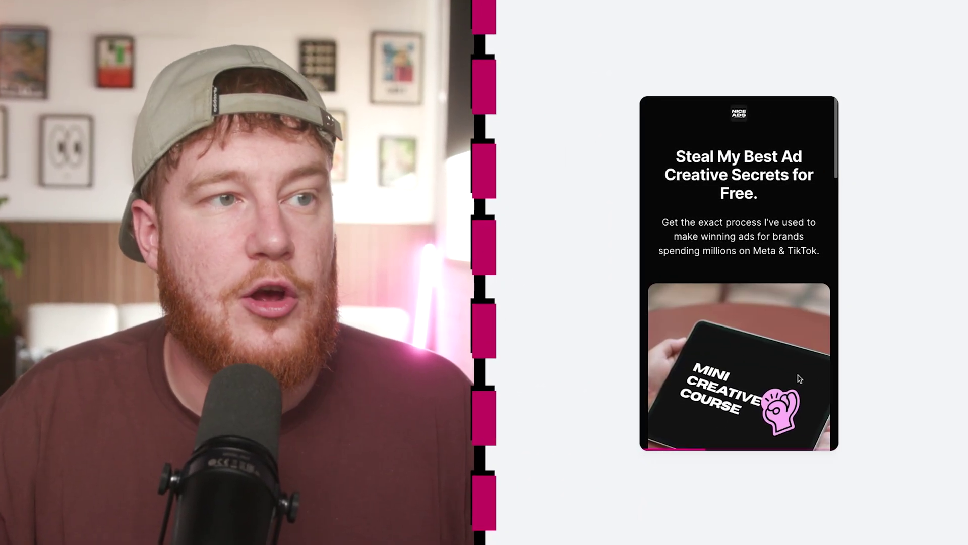
# - Review the landing page preview from the headline down to the closing sign-up form and footer
pyautogui.scroll(-10, 801, 379)
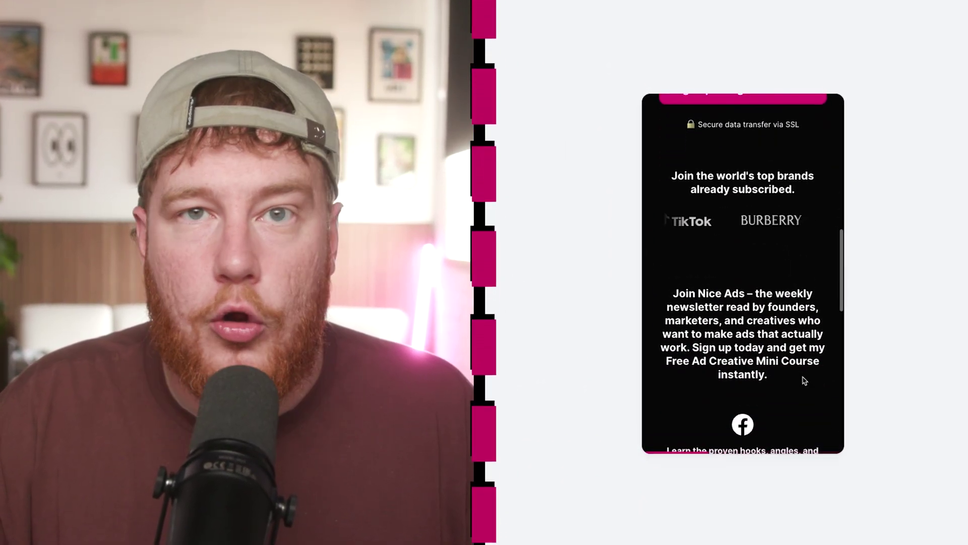
pyautogui.scroll(-5, 805, 381)
pyautogui.scroll(-6, 785, 364)
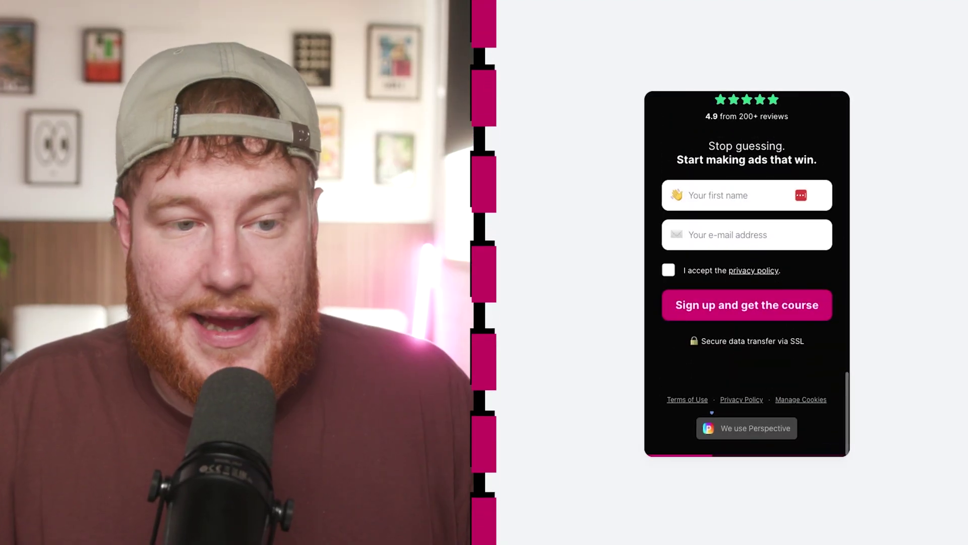